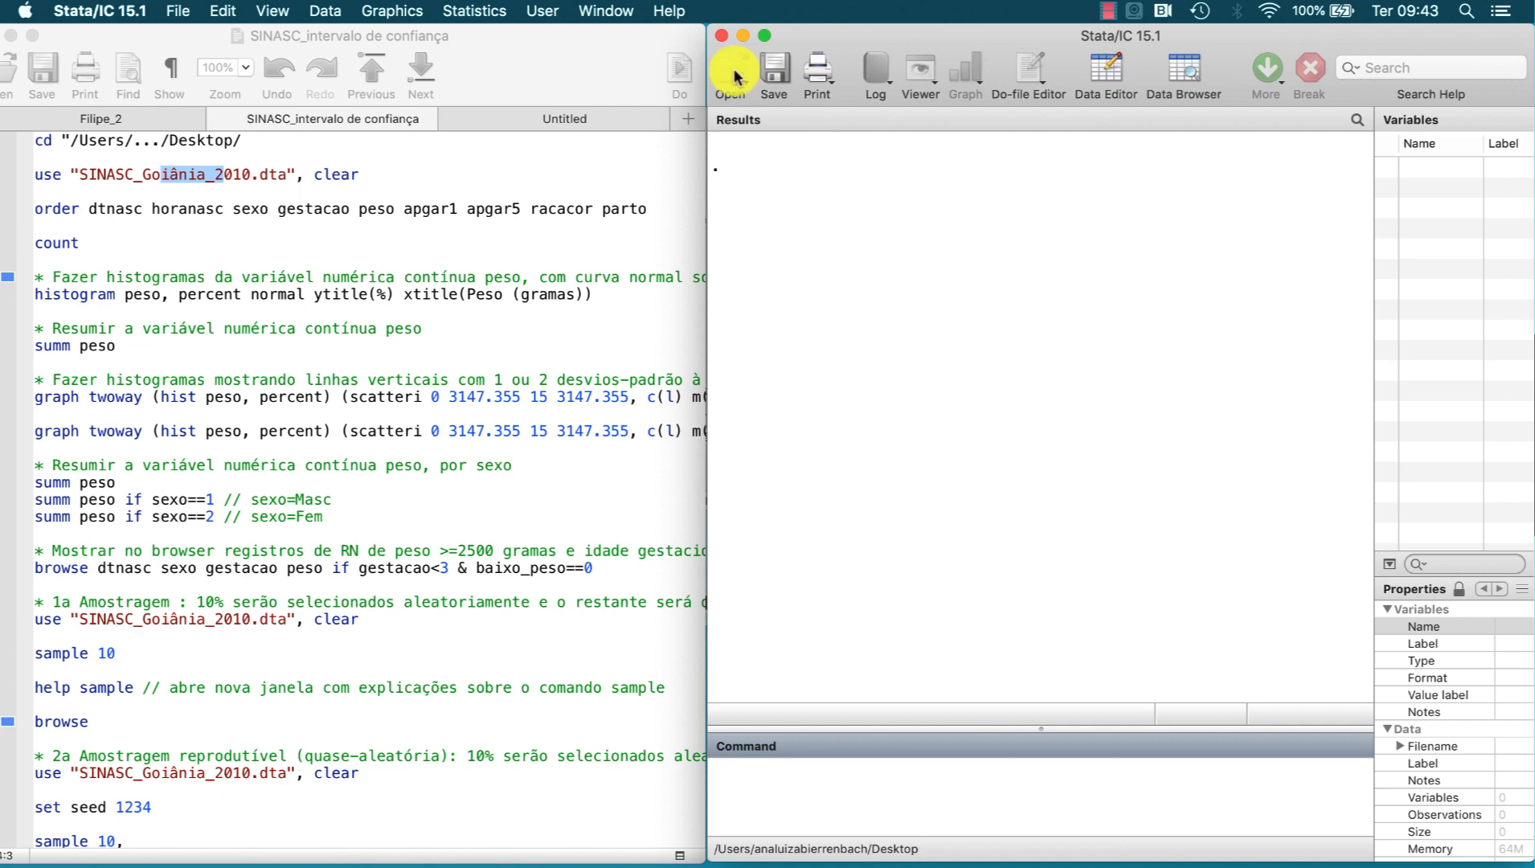
Step: Widen the Results area by collapsing the Variables and Properties panes beside it
{"action": "left_click", "coordinate": [621, 64]}
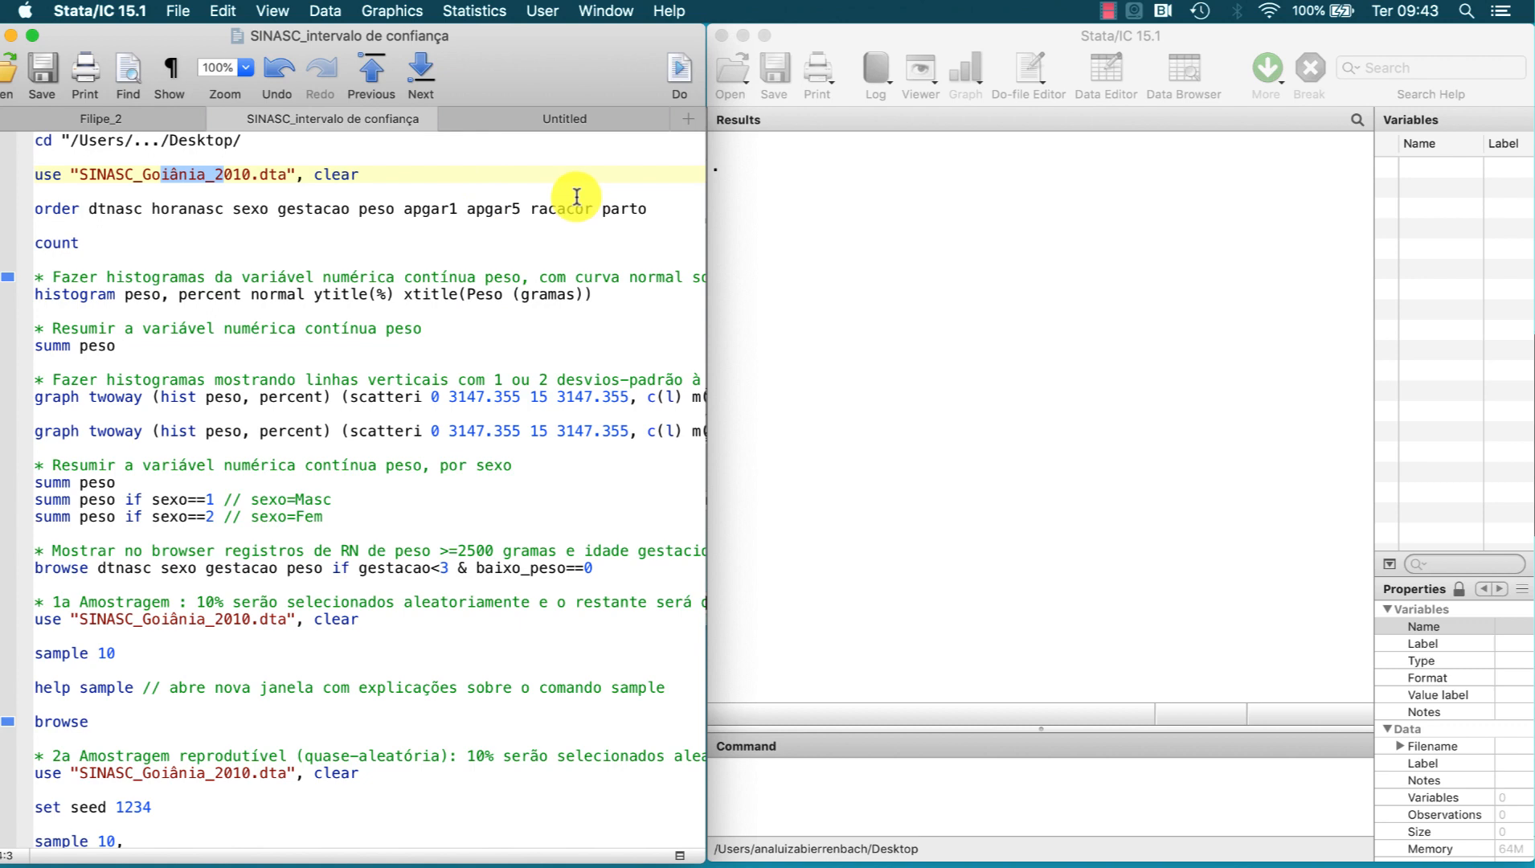
{"action": "left_click", "coordinate": [893, 27]}
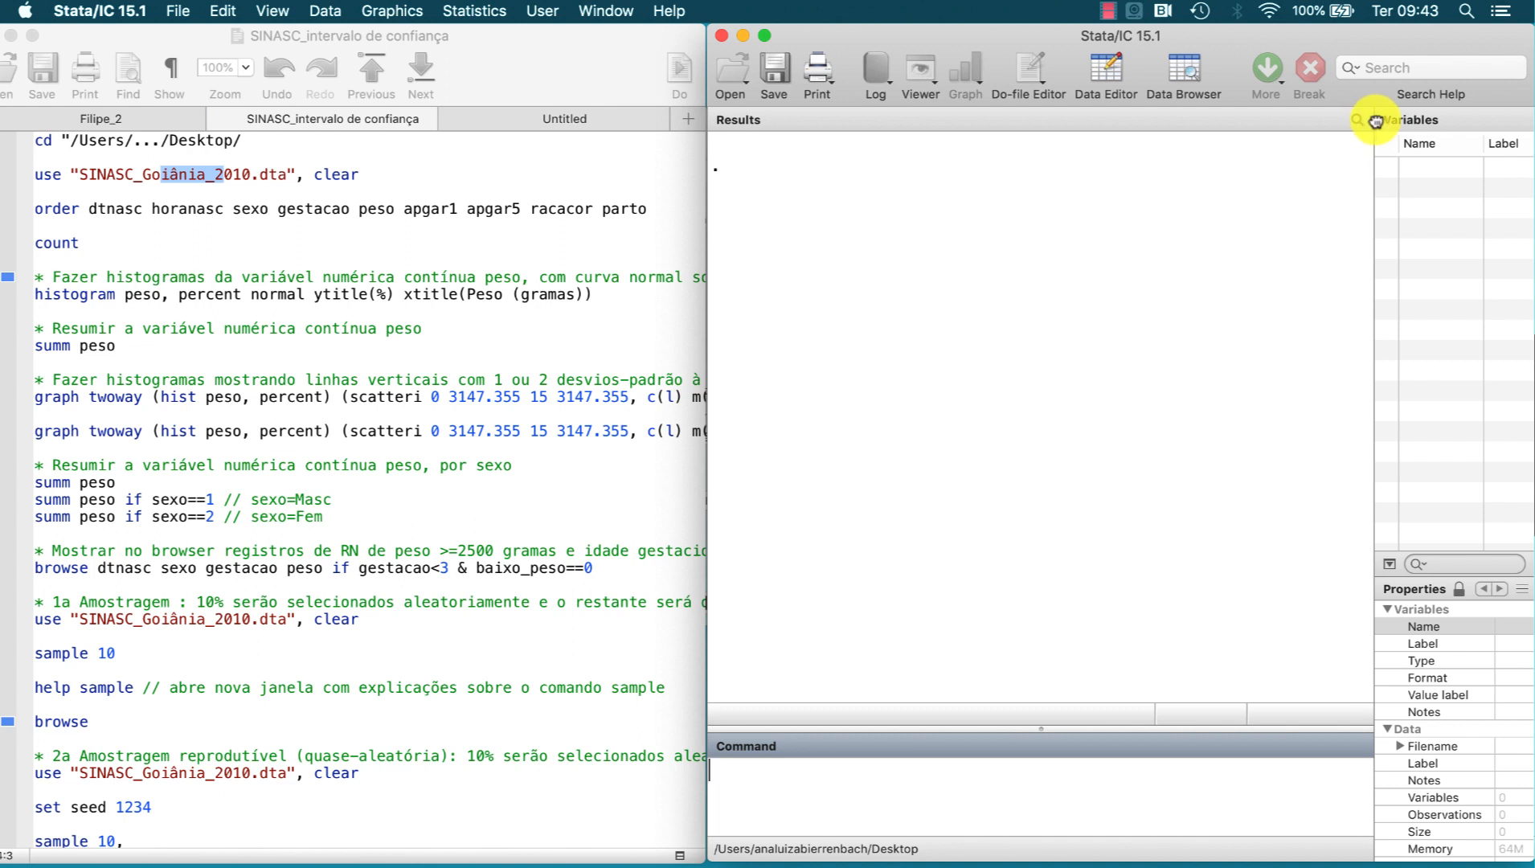
{"action": "left_click_drag", "start_coordinate": [1374, 119], "coordinate": [1475, 129]}
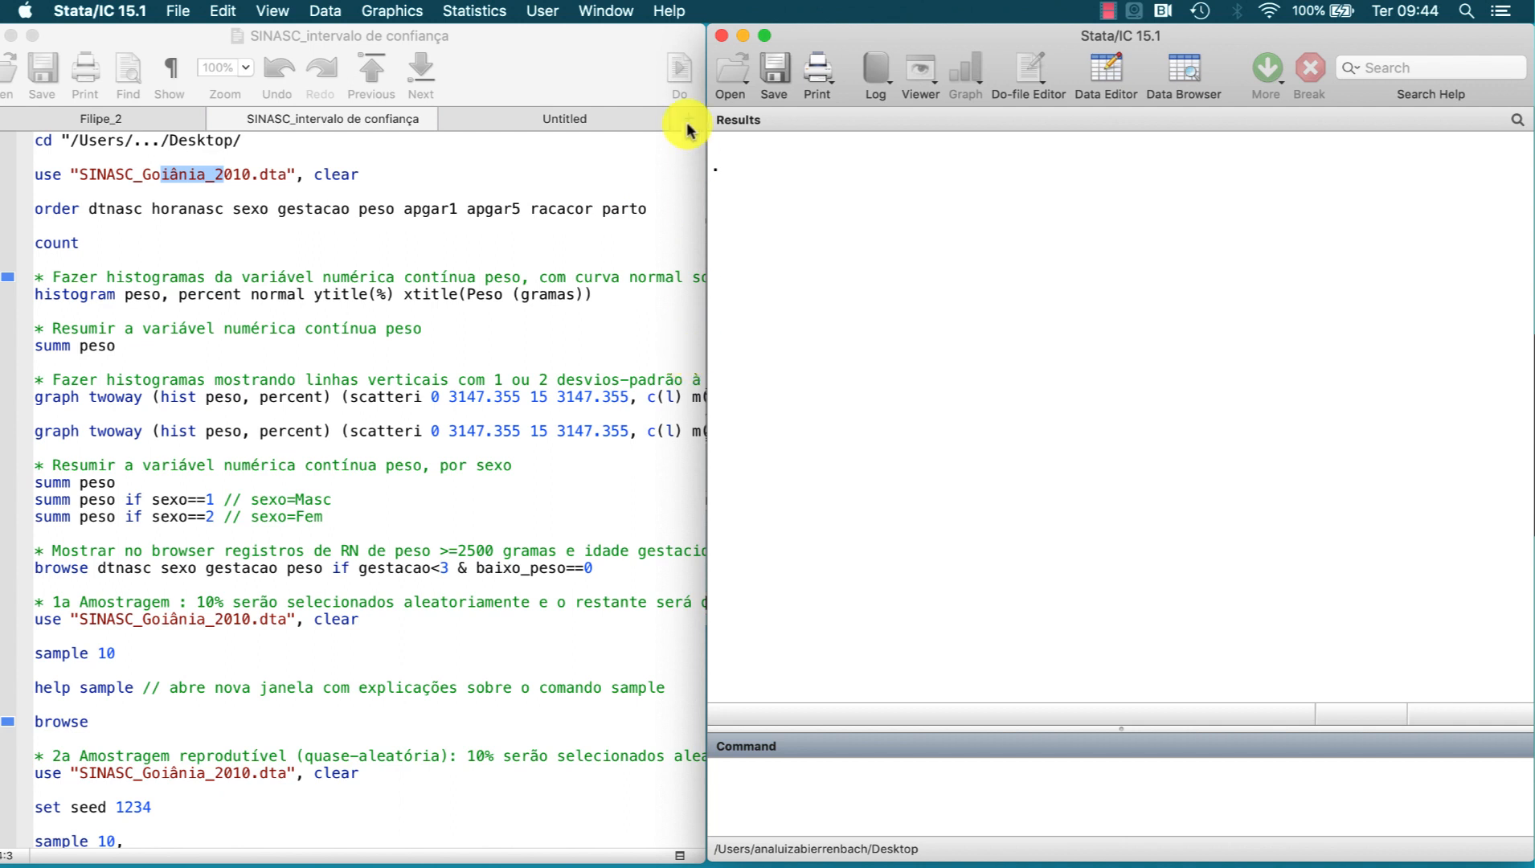
{"action": "left_click", "coordinate": [823, 277]}
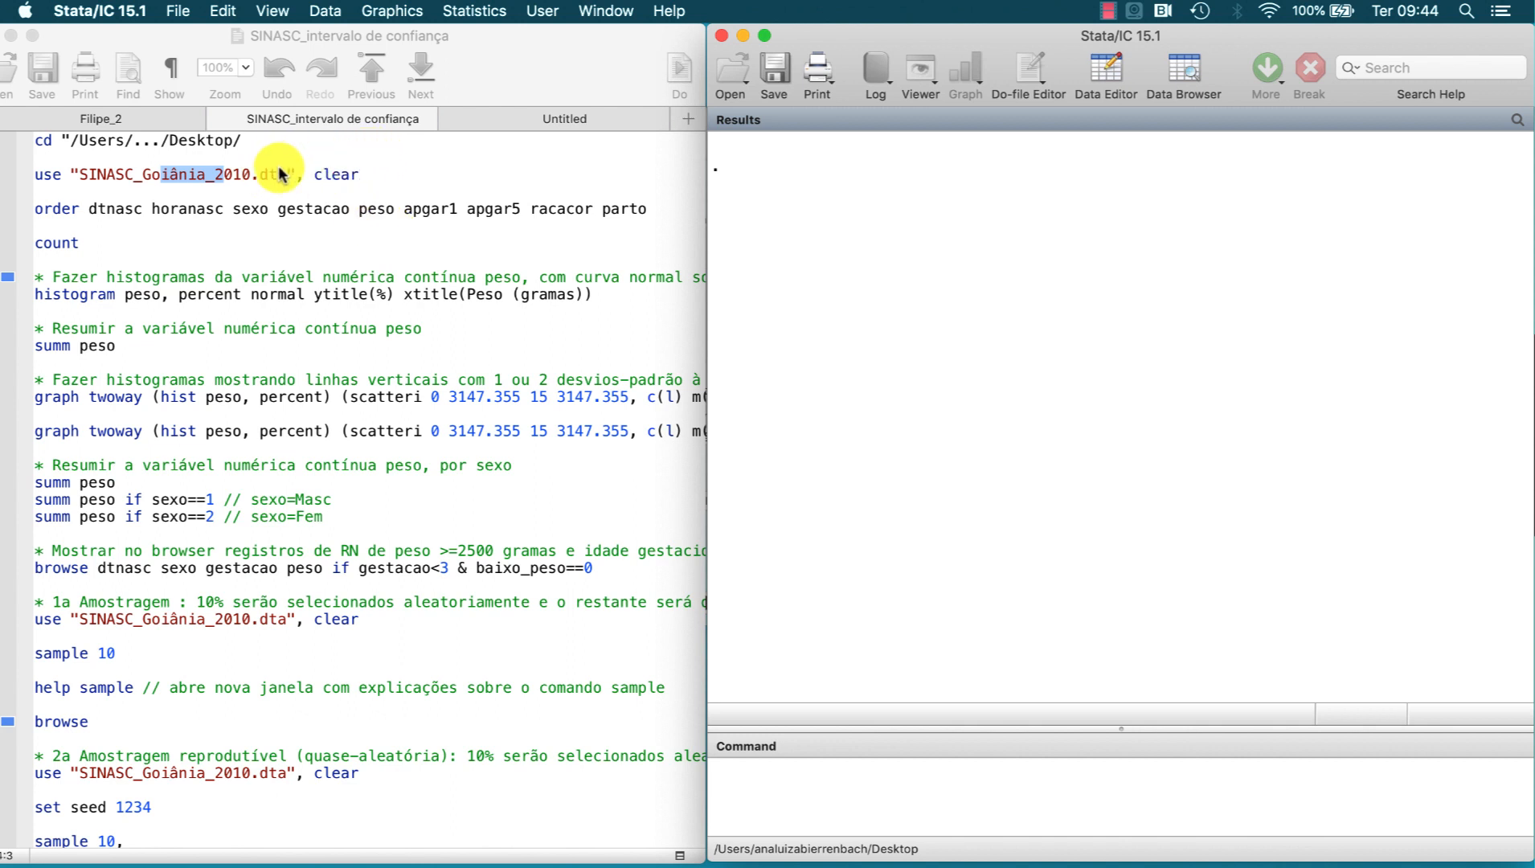
Step: Execute the do-file line that loads SINASC_Goiânia_2010.dta with the clear option, and open the dataset in the Data Editor with the edit command
{"action": "left_click_drag", "start_coordinate": [261, 175], "coordinate": [359, 177]}
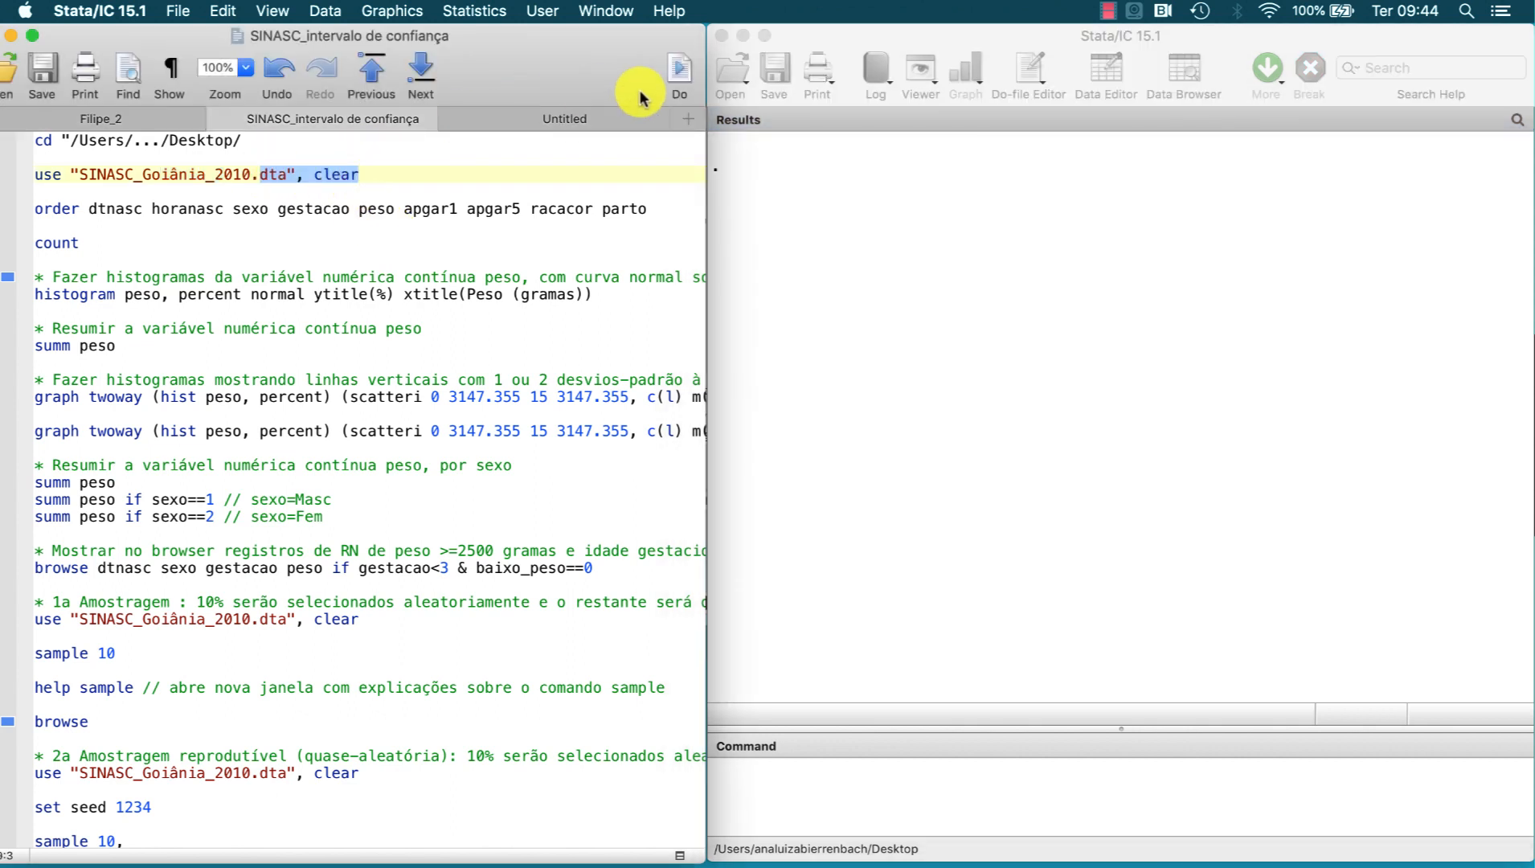
{"action": "left_click", "coordinate": [681, 72]}
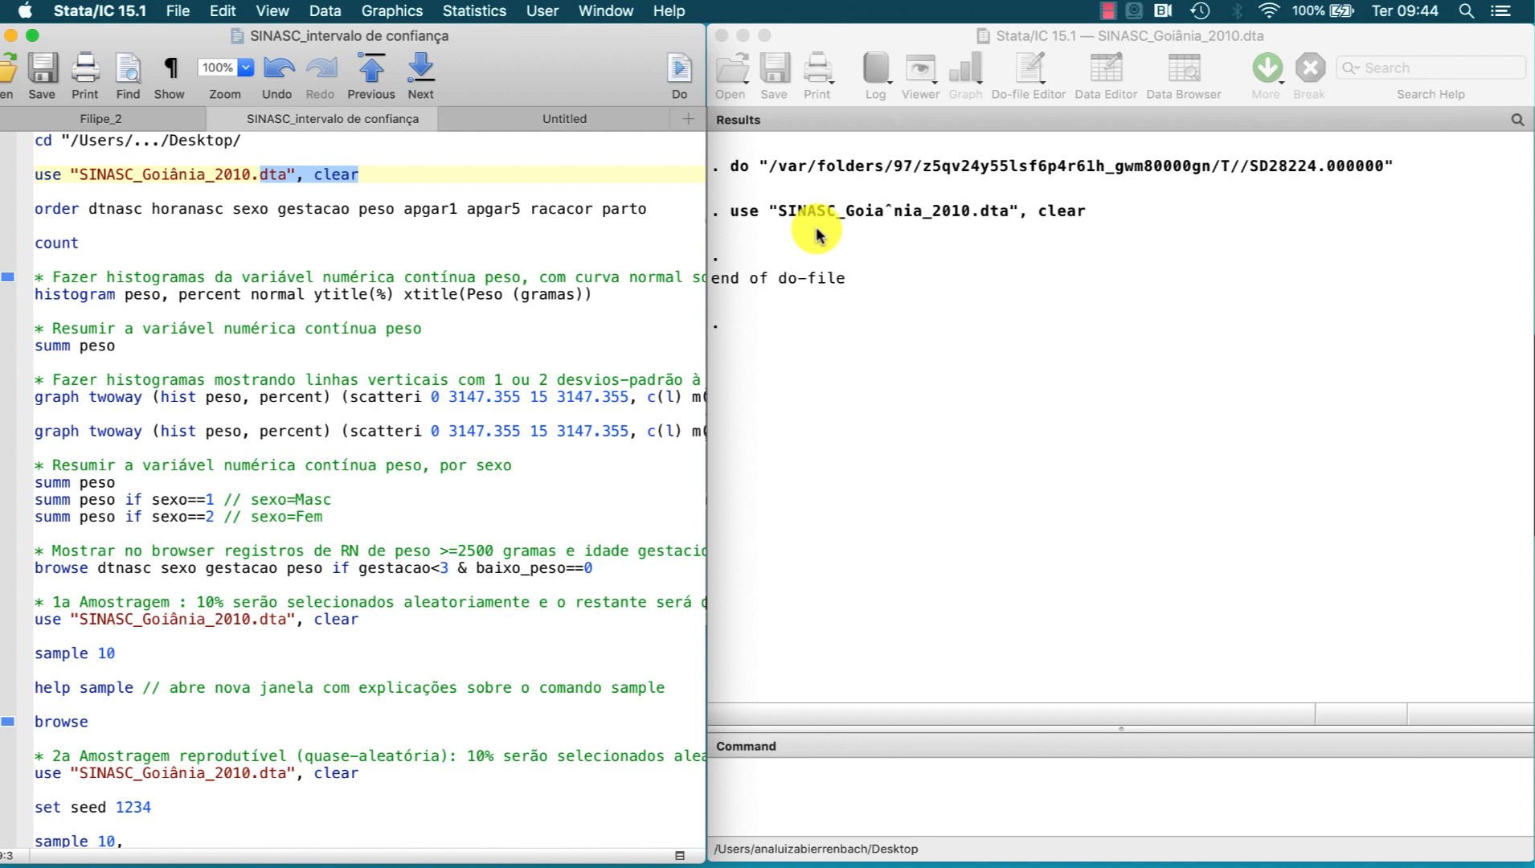
{"action": "left_click", "coordinate": [828, 806]}
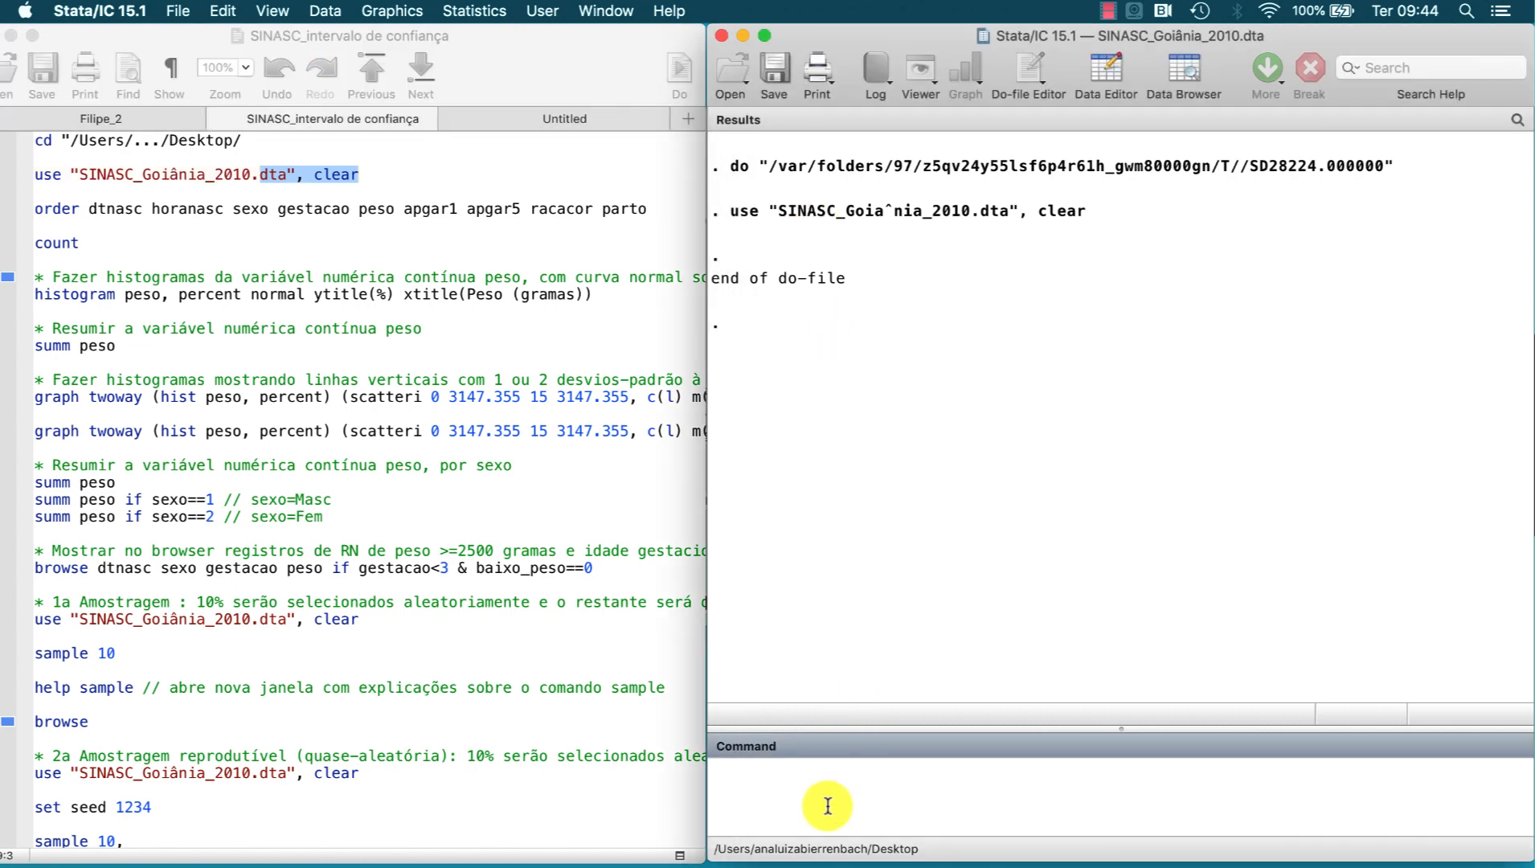
{"action": "type", "text": "edit"}
{"action": "key", "text": "Return"}
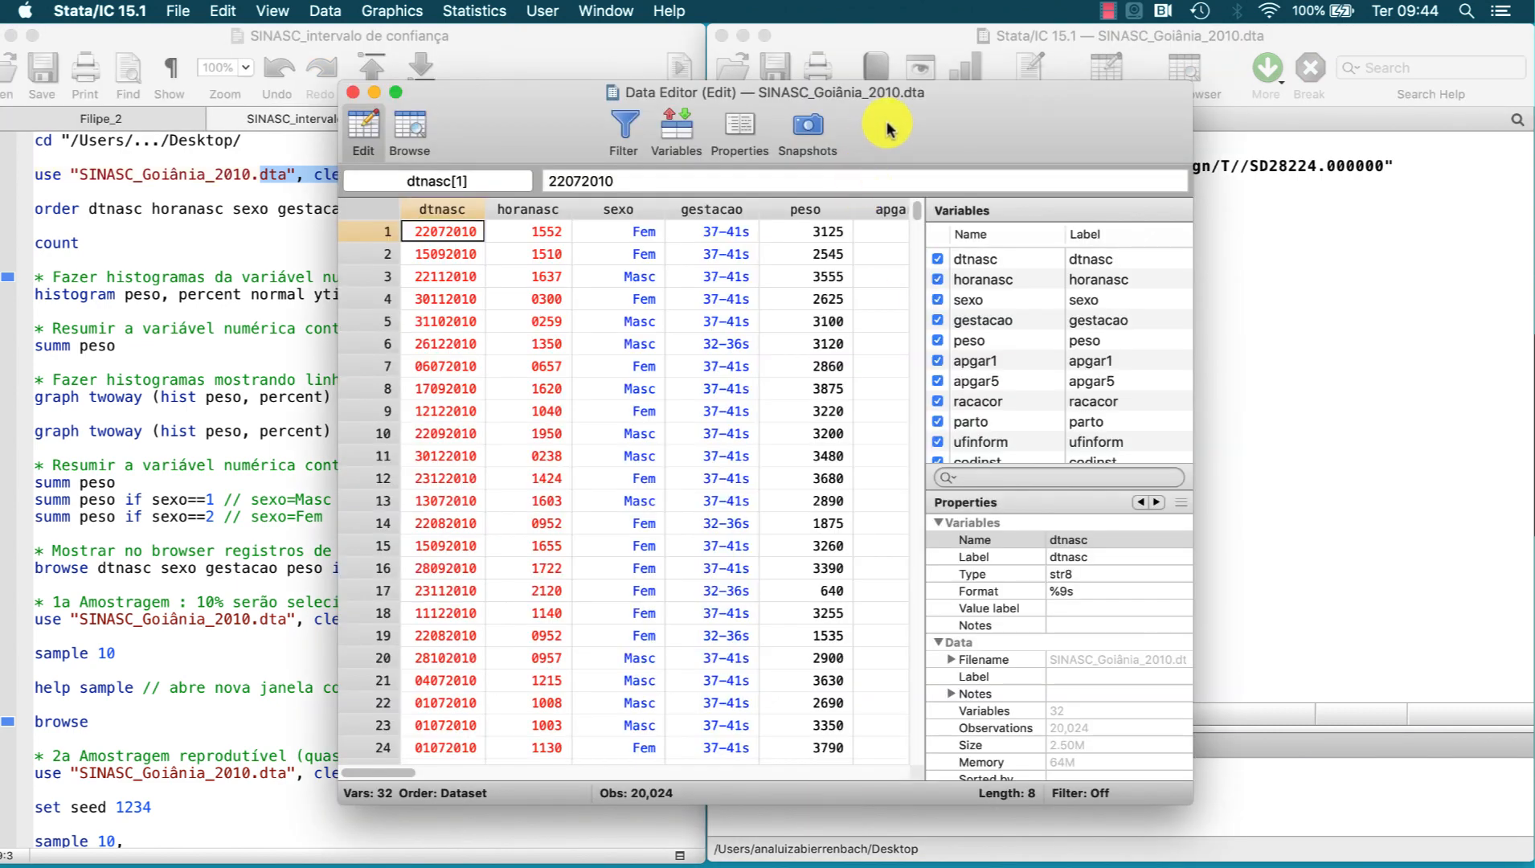
Step: Enlarge the Data Editor, examine the dtnasc, sexo and peso columns and the codes behind the sexo labels, and close it
{"action": "left_click_drag", "start_coordinate": [887, 123], "coordinate": [876, 95]}
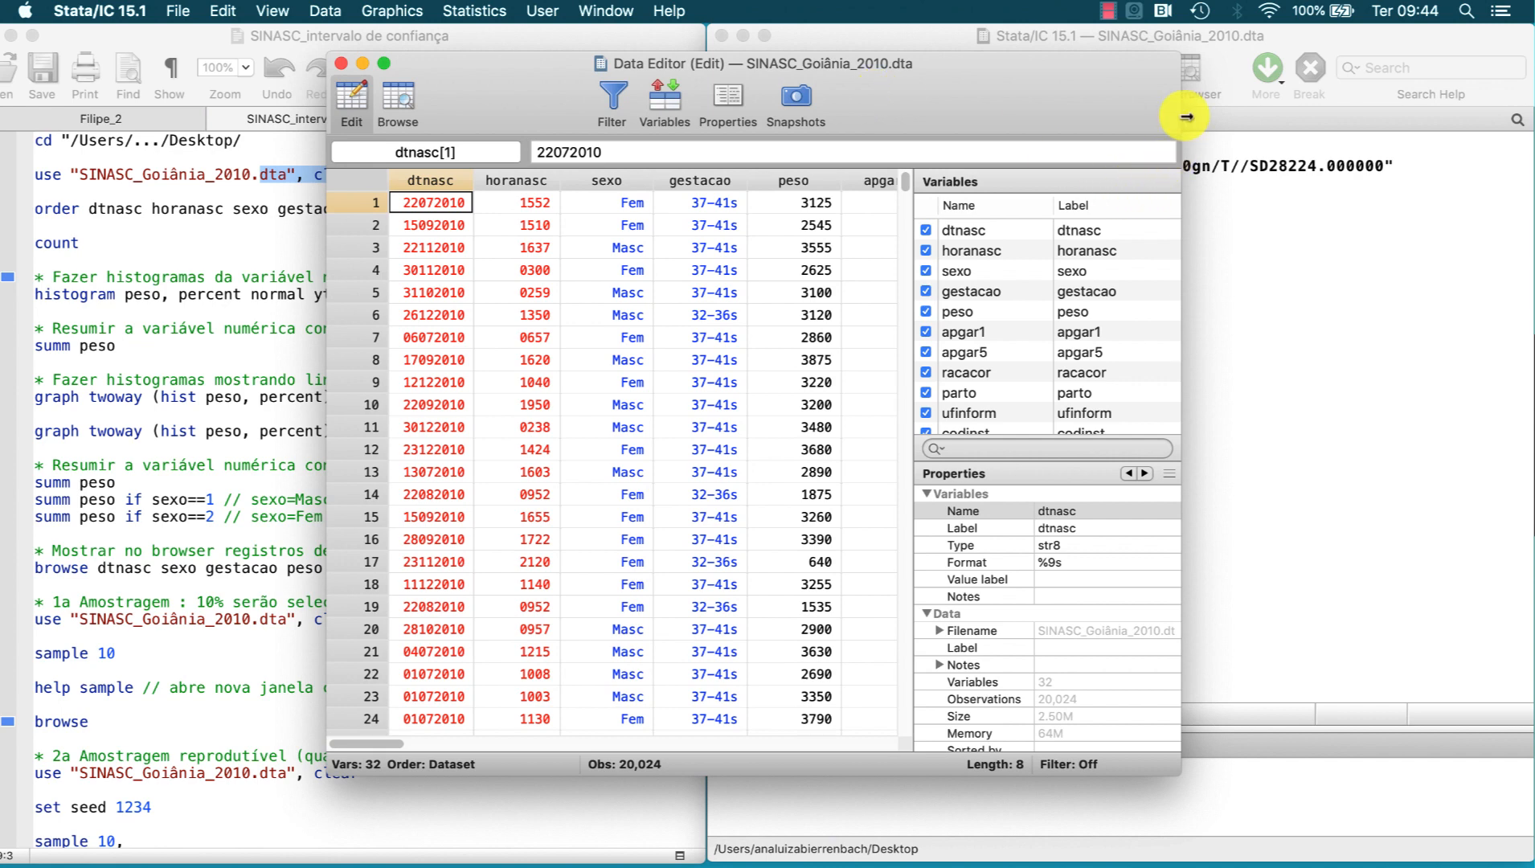
{"action": "left_click_drag", "start_coordinate": [1181, 120], "coordinate": [1433, 121]}
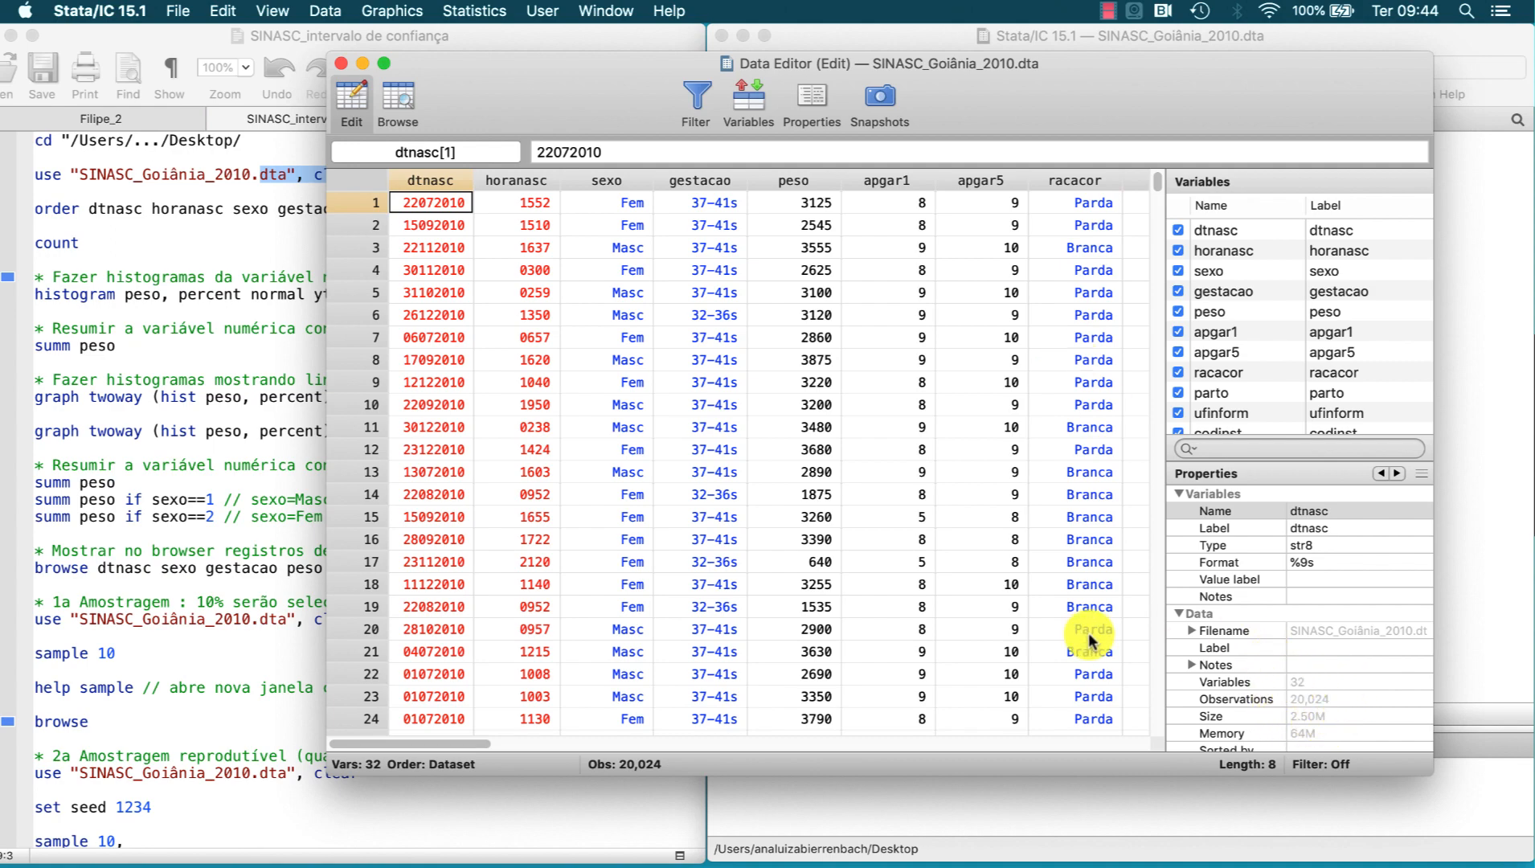
{"action": "scroll", "coordinate": [1092, 631], "scroll_direction": "right", "scroll_amount": 15}
{"action": "scroll", "coordinate": [1091, 639], "scroll_direction": "left", "scroll_amount": 15}
{"action": "left_click", "coordinate": [453, 179]}
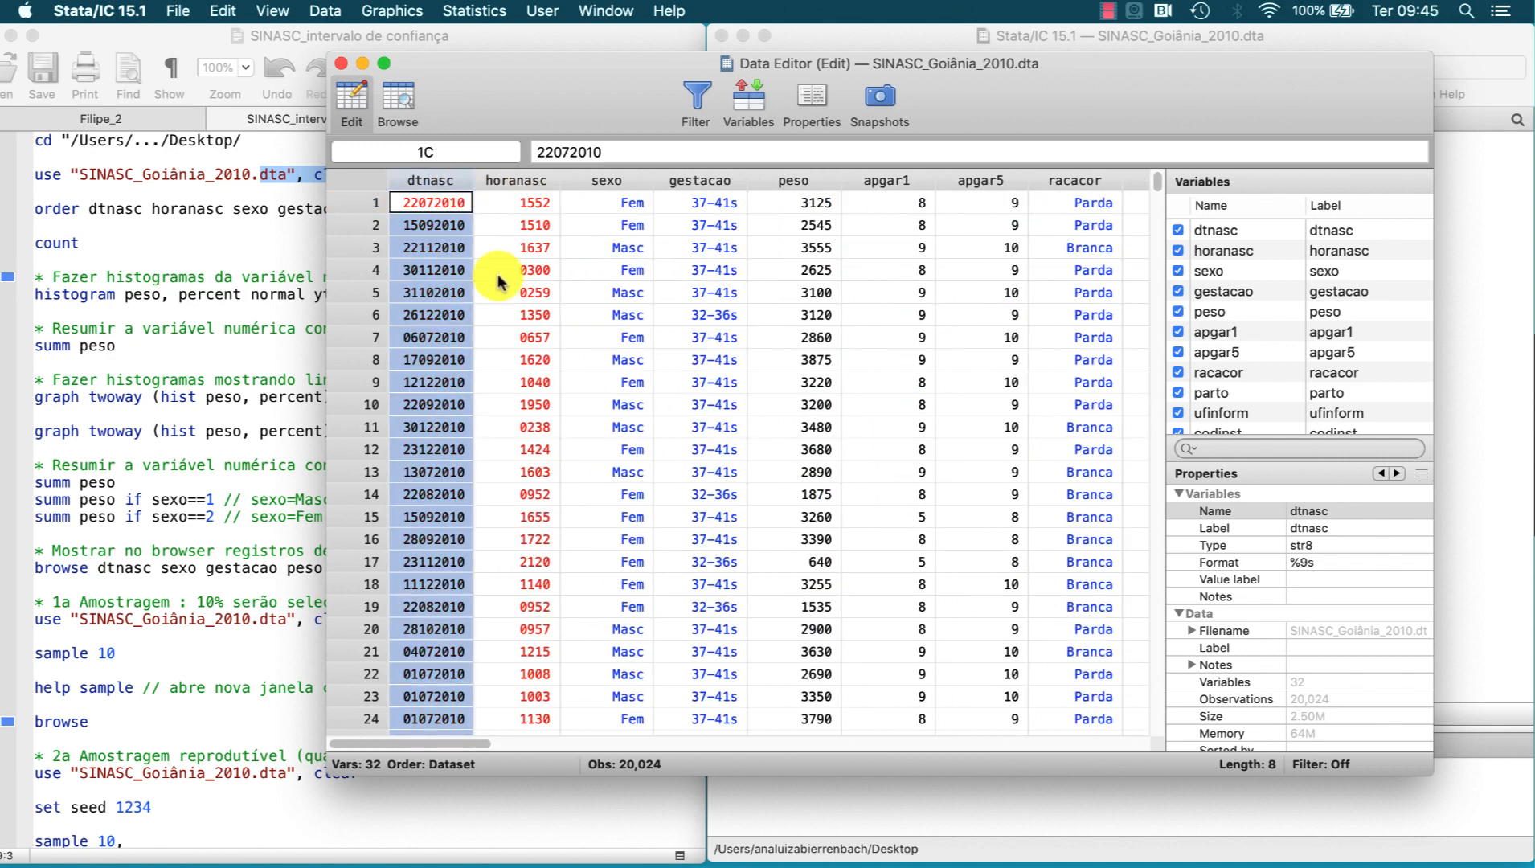
{"action": "left_click", "coordinate": [632, 183]}
{"action": "left_click", "coordinate": [632, 205]}
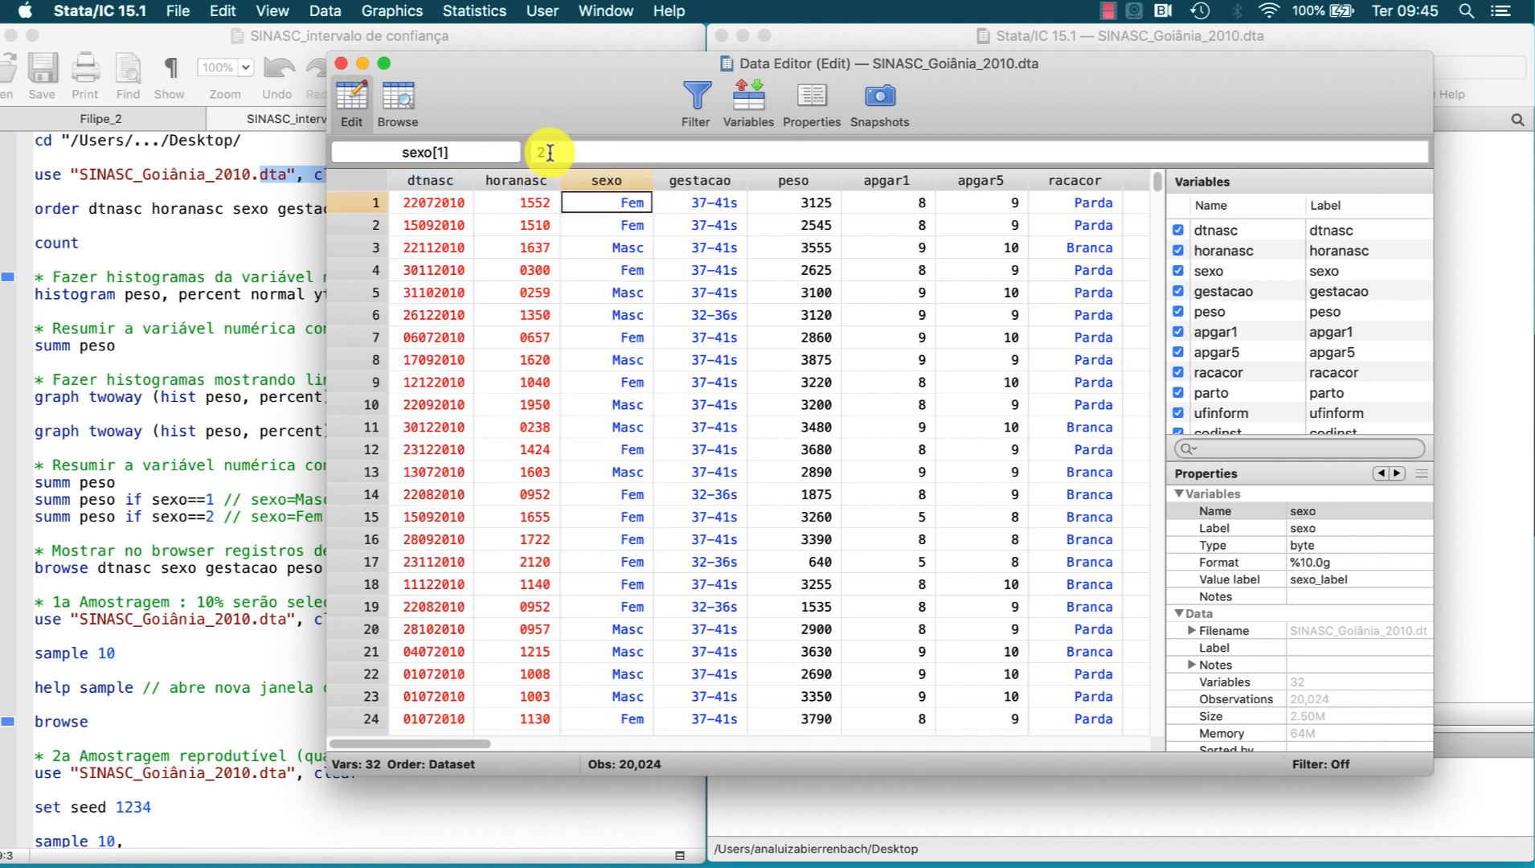
{"action": "left_click", "coordinate": [627, 246]}
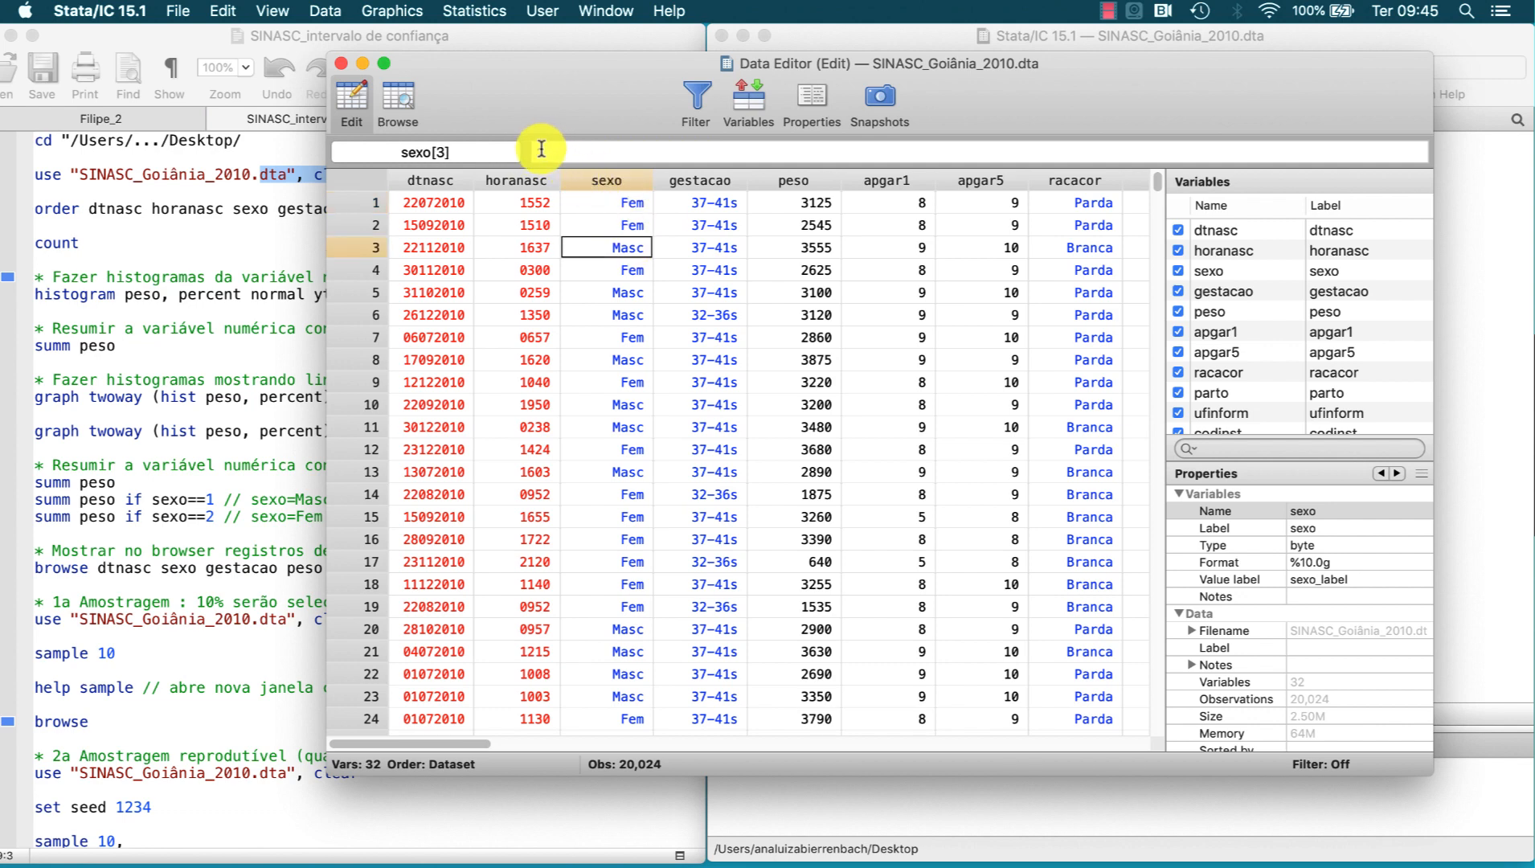
{"action": "left_click", "coordinate": [782, 182]}
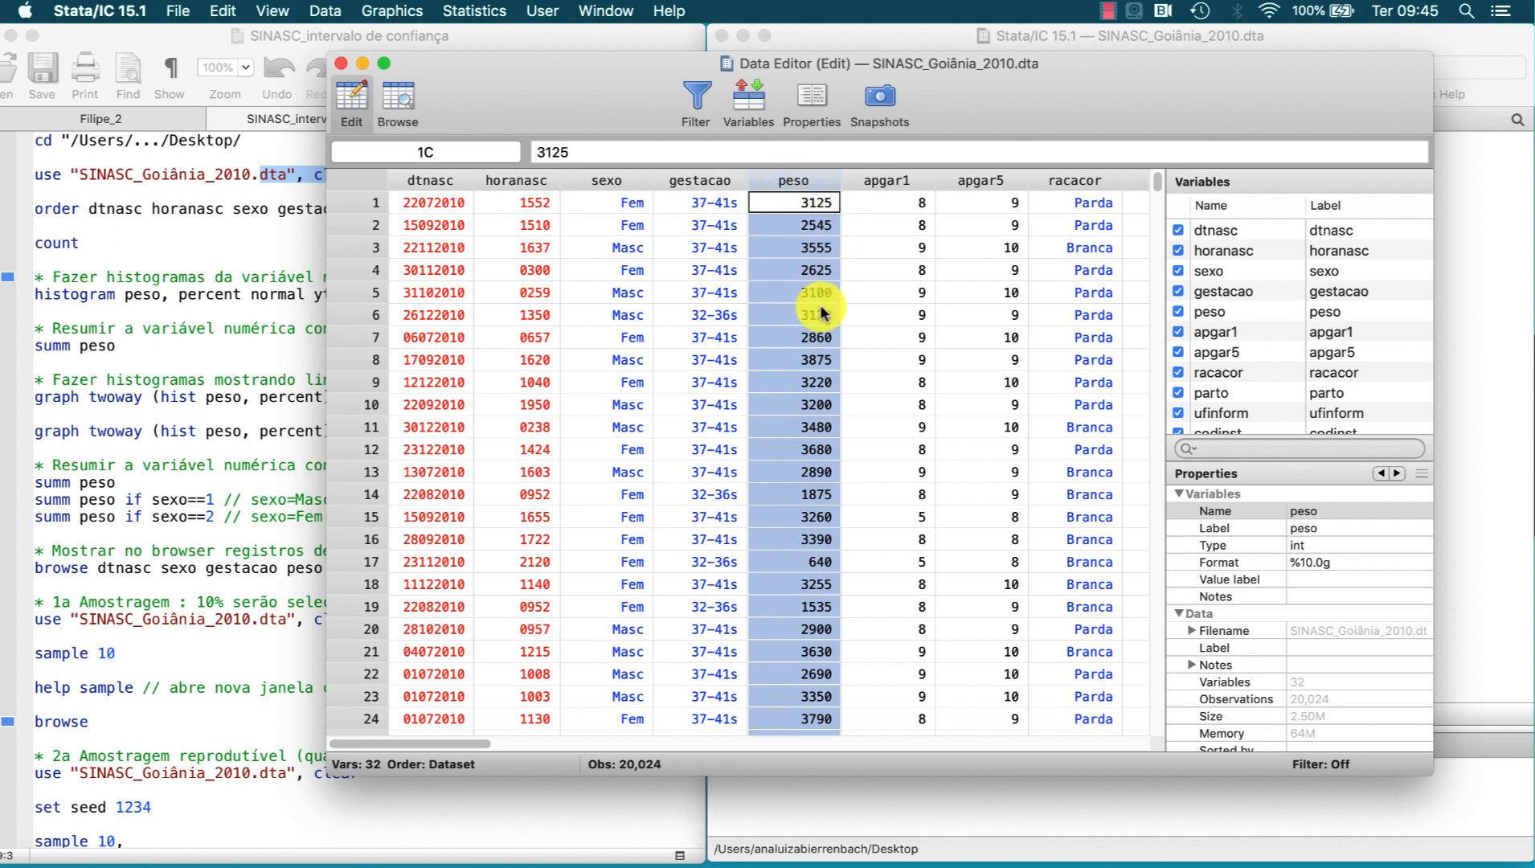
{"action": "left_click", "coordinate": [342, 64]}
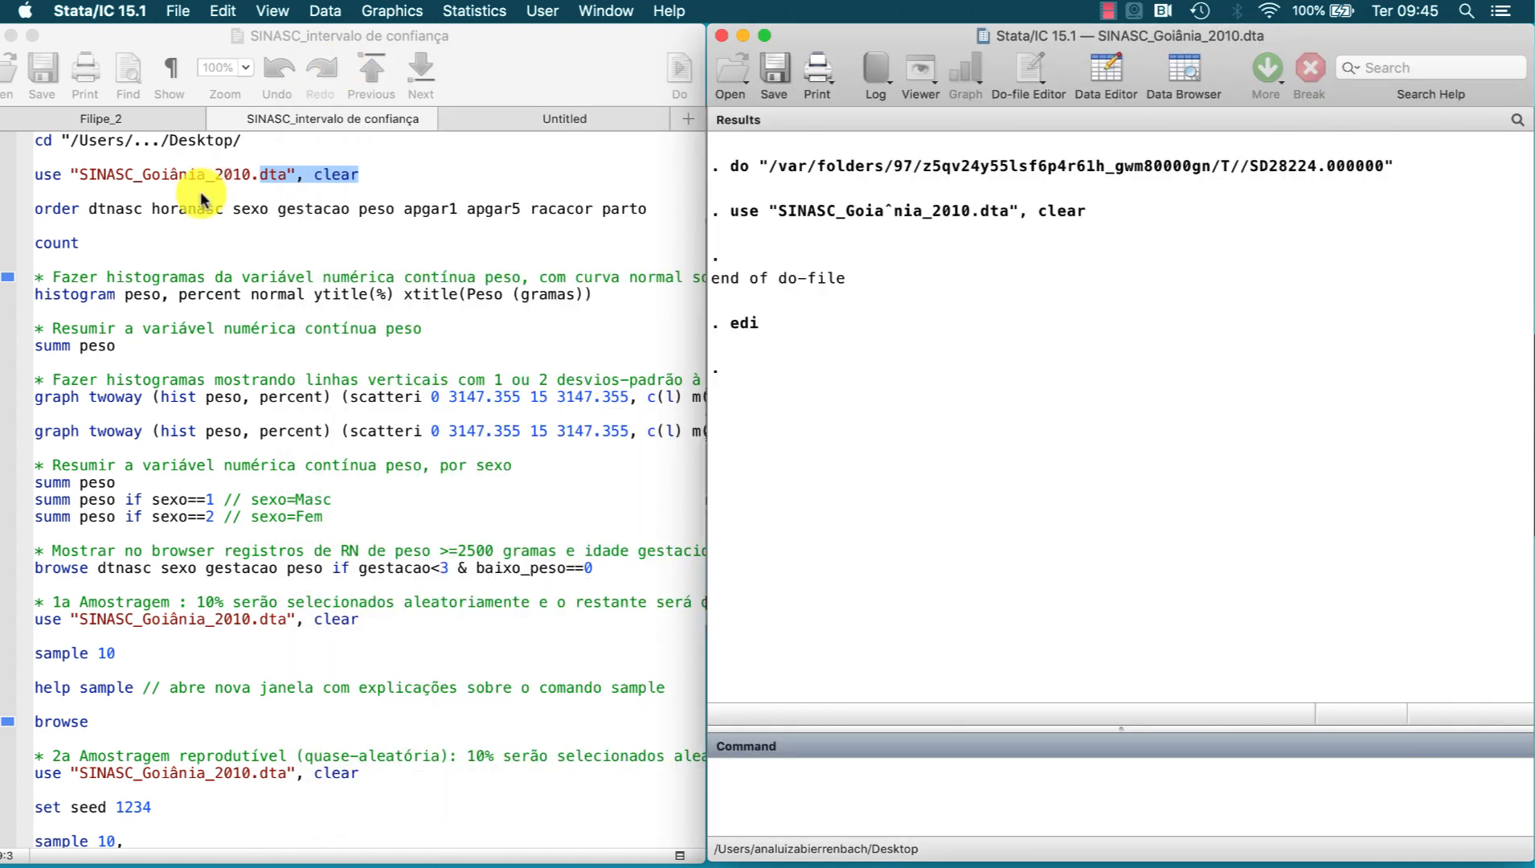
Step: Run the do-file's count command and its percent histogram of peso with a normal curve, closing the graph after viewing it
{"action": "left_click_drag", "start_coordinate": [93, 238], "coordinate": [32, 241]}
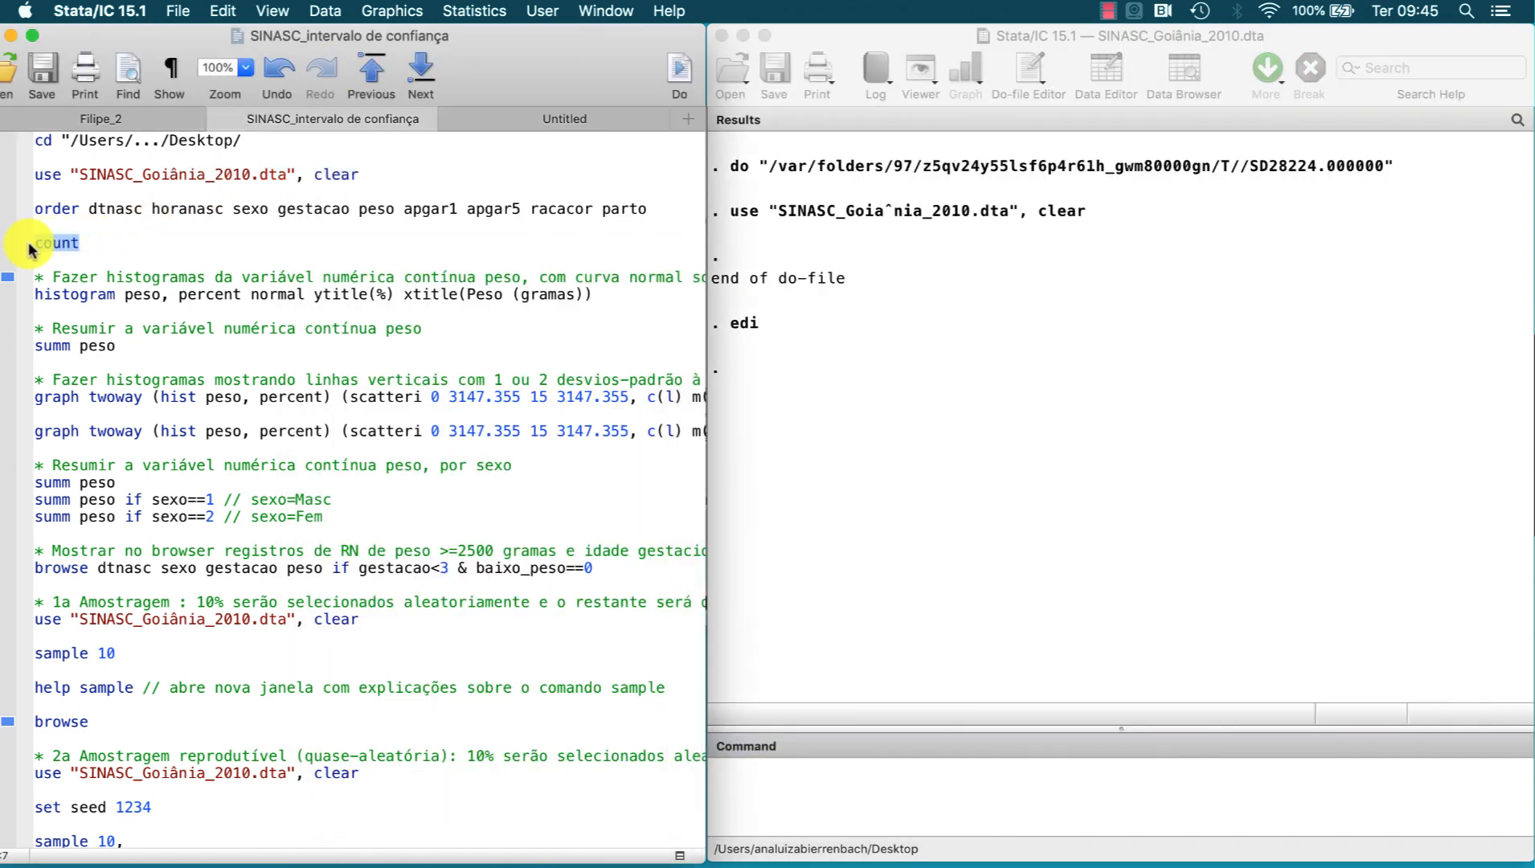
{"action": "left_click", "coordinate": [679, 78]}
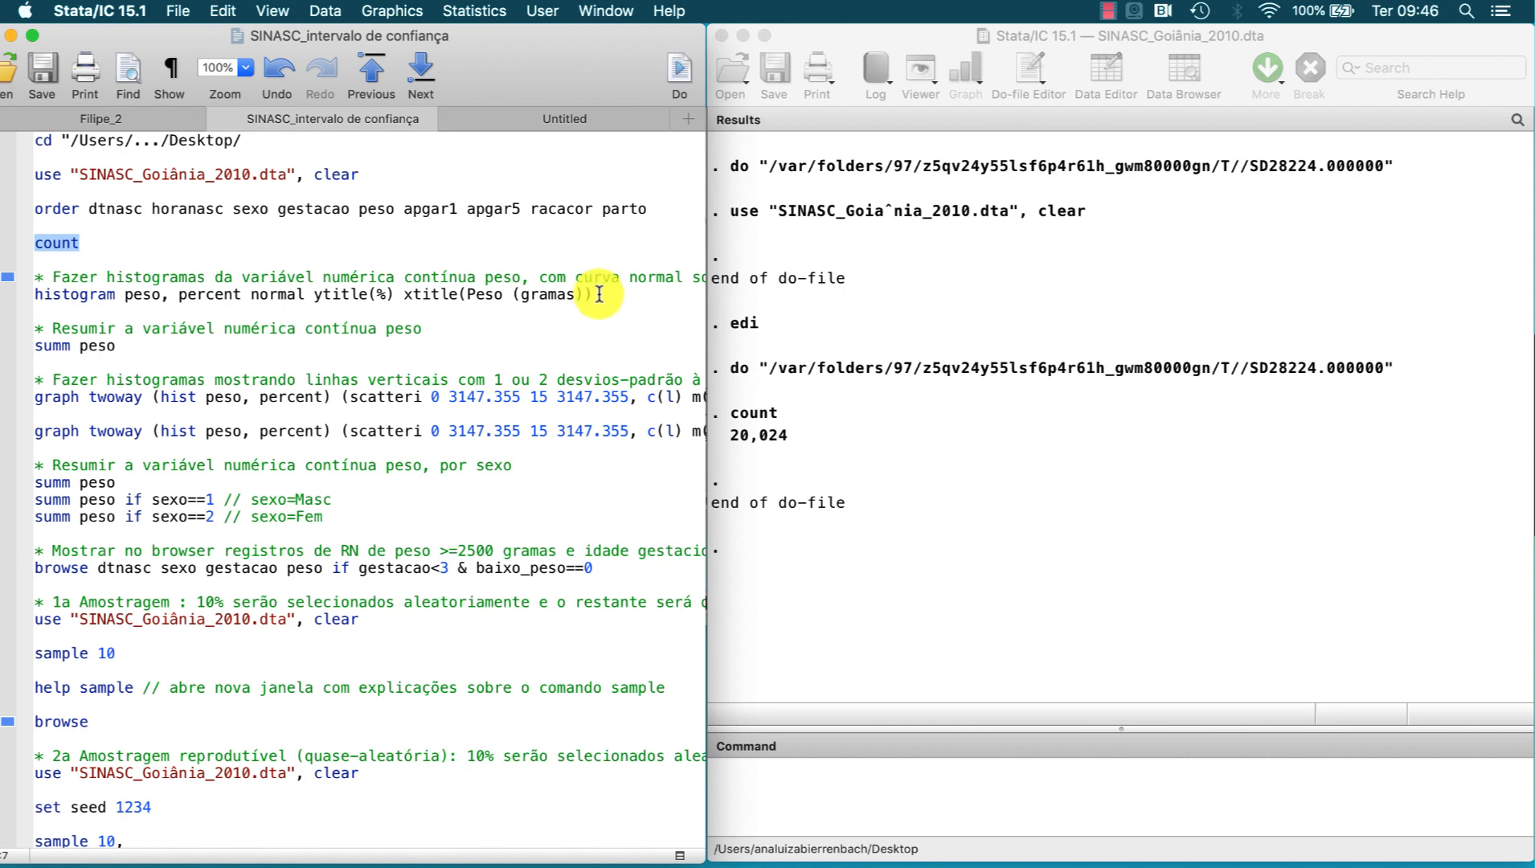
{"action": "left_click_drag", "start_coordinate": [599, 294], "coordinate": [511, 293]}
{"action": "left_click", "coordinate": [678, 73]}
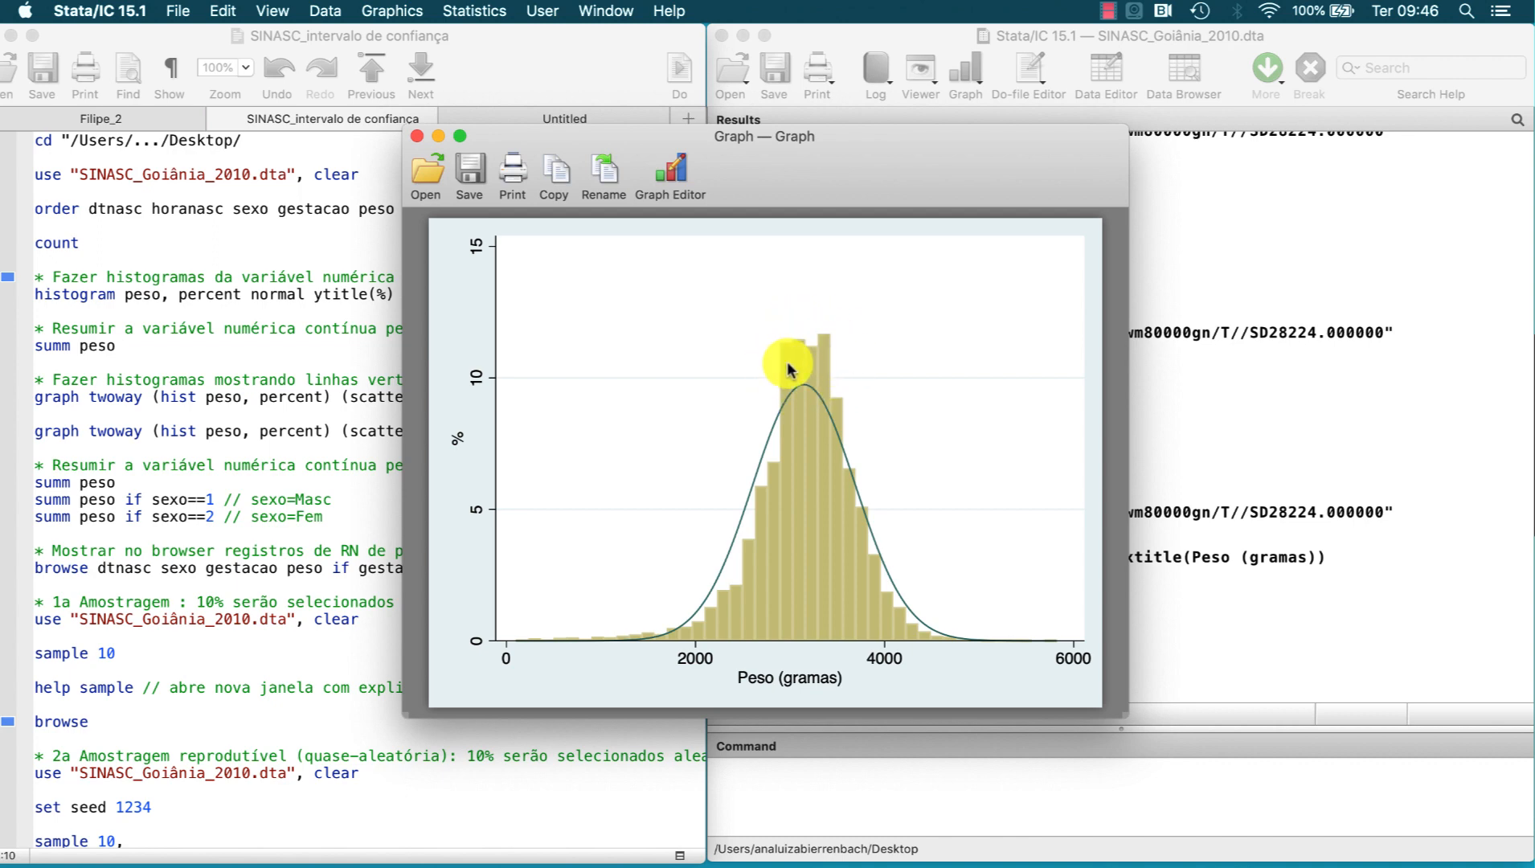
{"action": "left_click", "coordinate": [416, 137]}
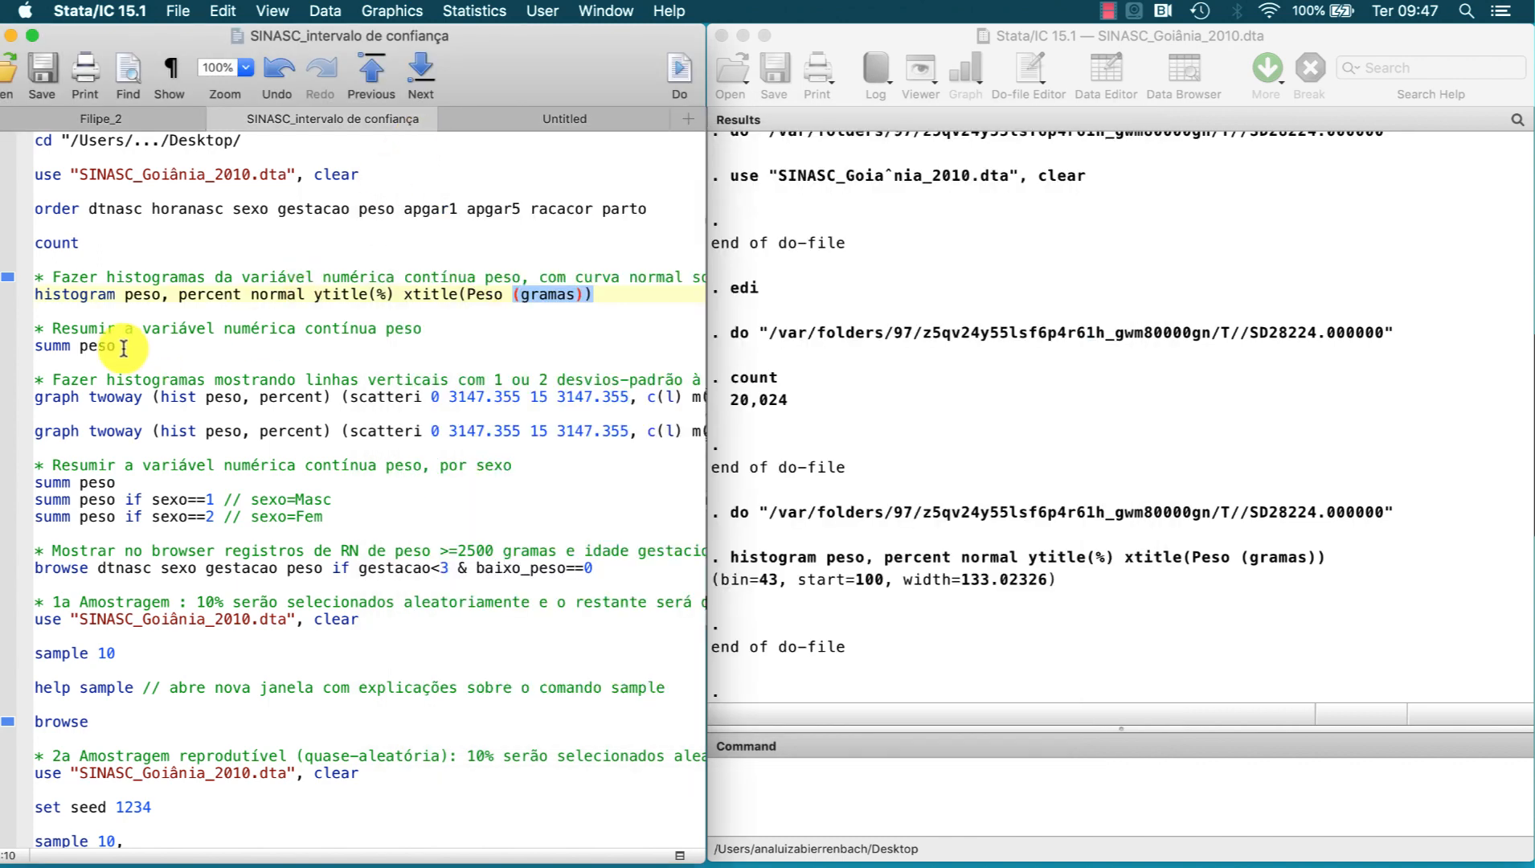
Step: Run summ peso from the do-file and plot the peso histogram with cranberry lines one standard deviation either side of the mean
{"action": "triple_click", "coordinate": [36, 344]}
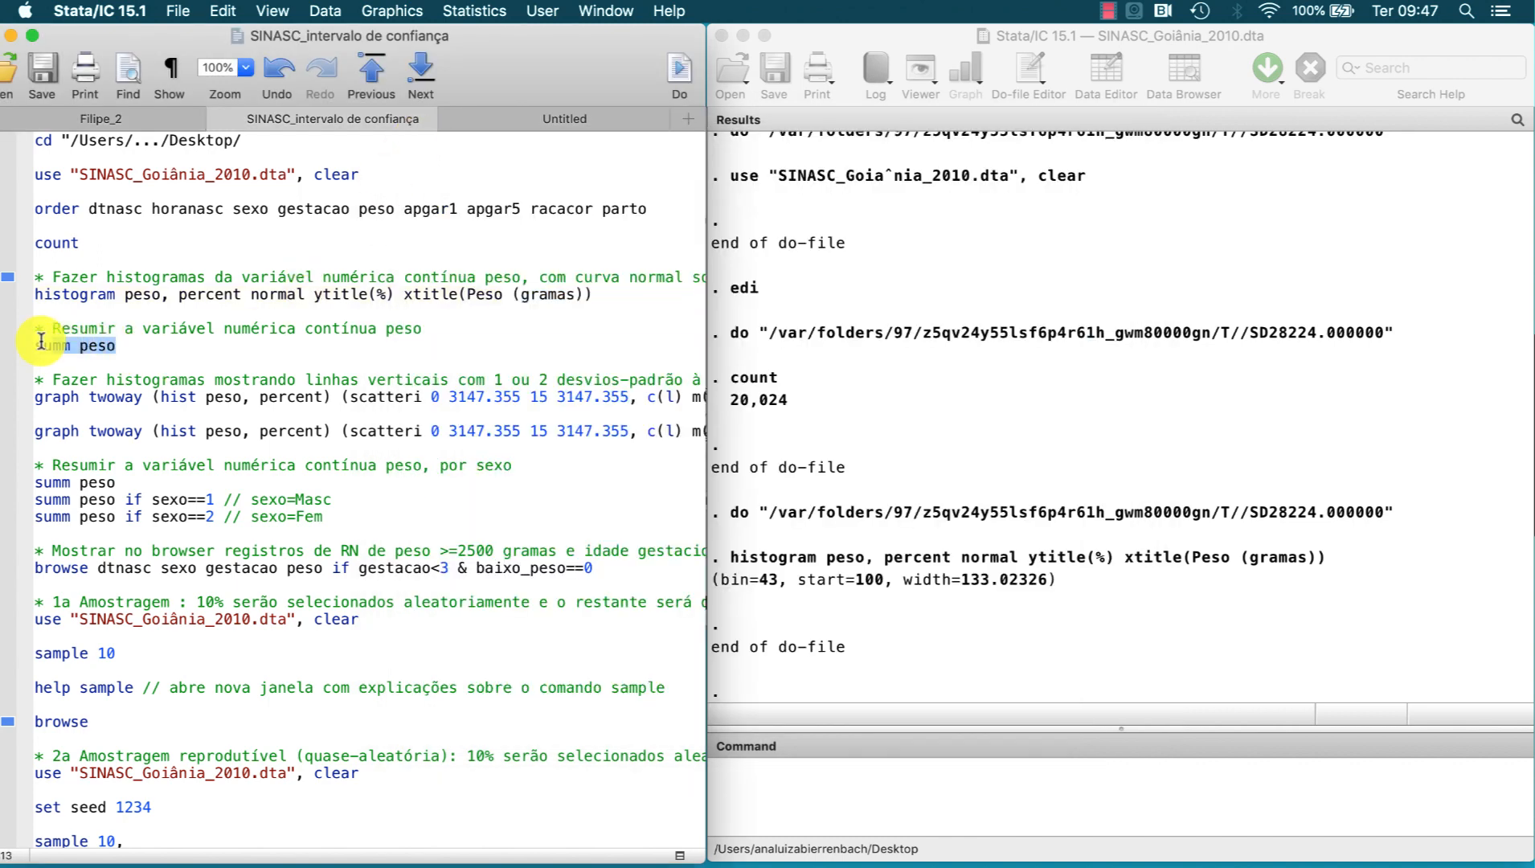
{"action": "left_click", "coordinate": [677, 73]}
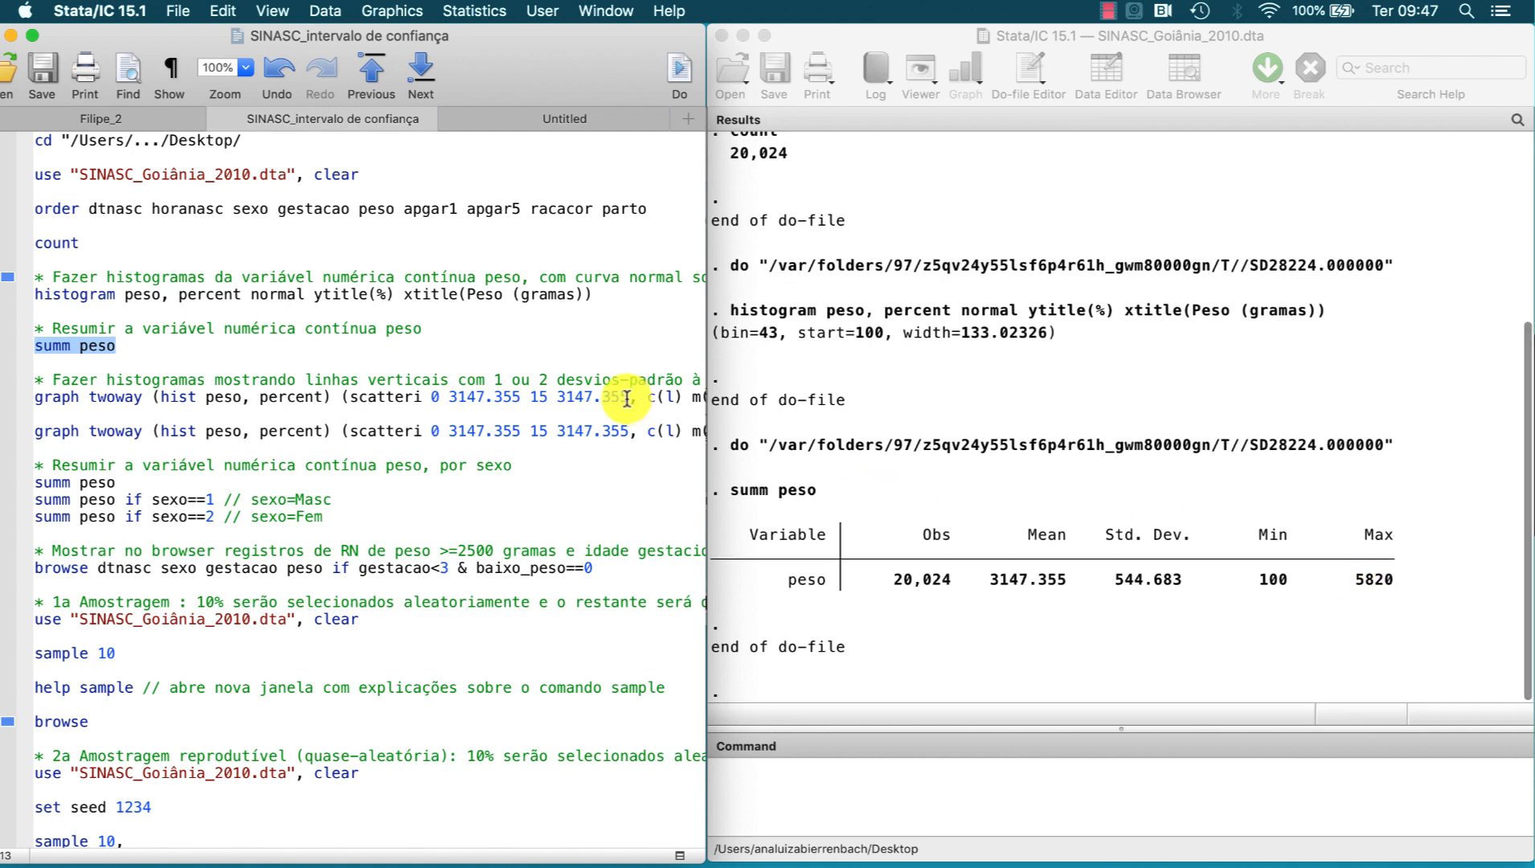
{"action": "left_click_drag", "start_coordinate": [530, 397], "coordinate": [574, 397]}
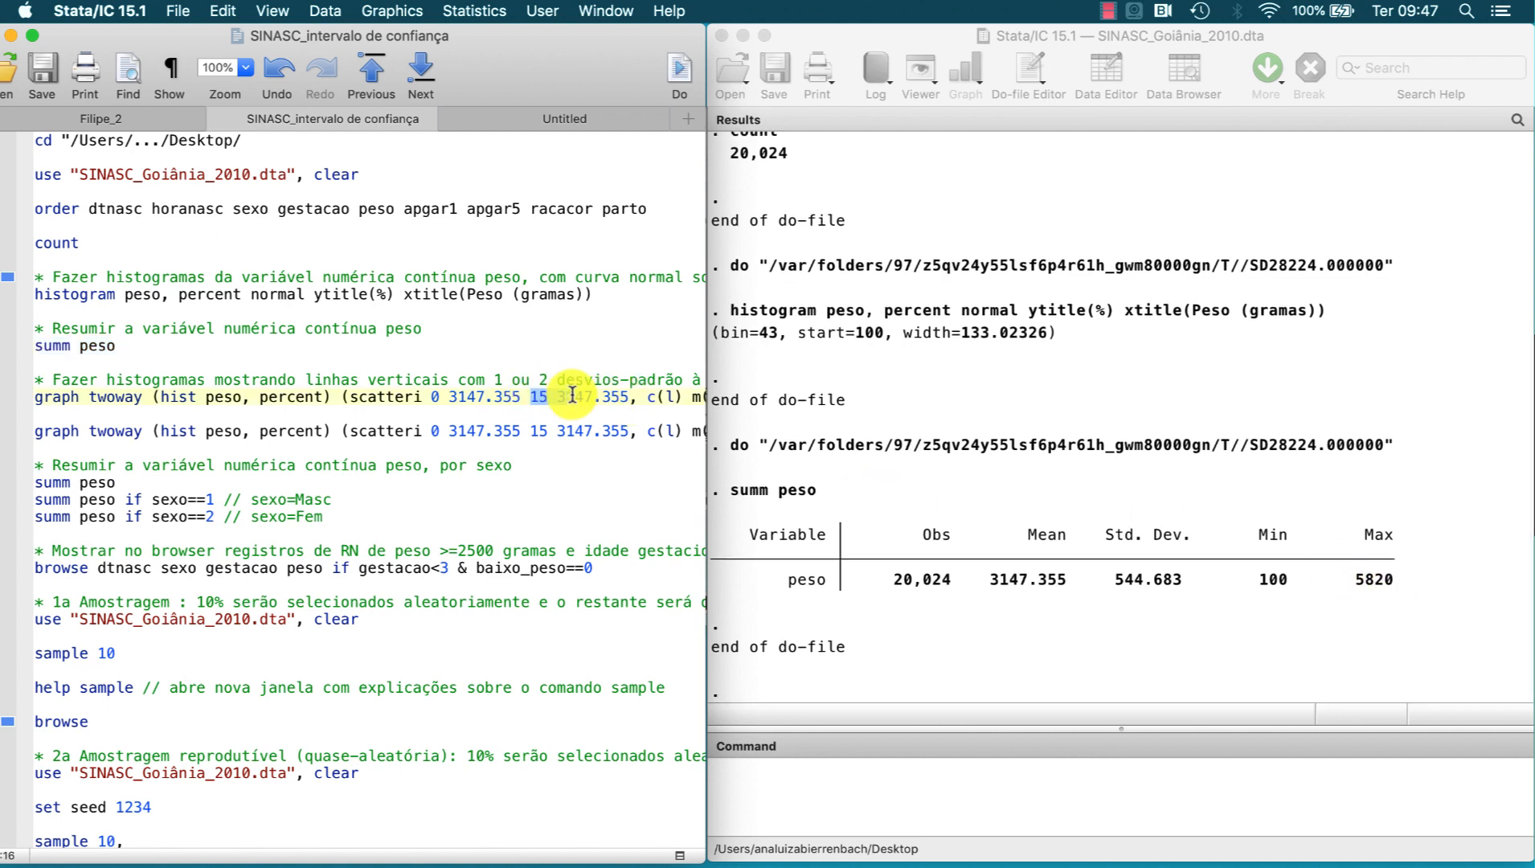
{"action": "left_click", "coordinate": [688, 78]}
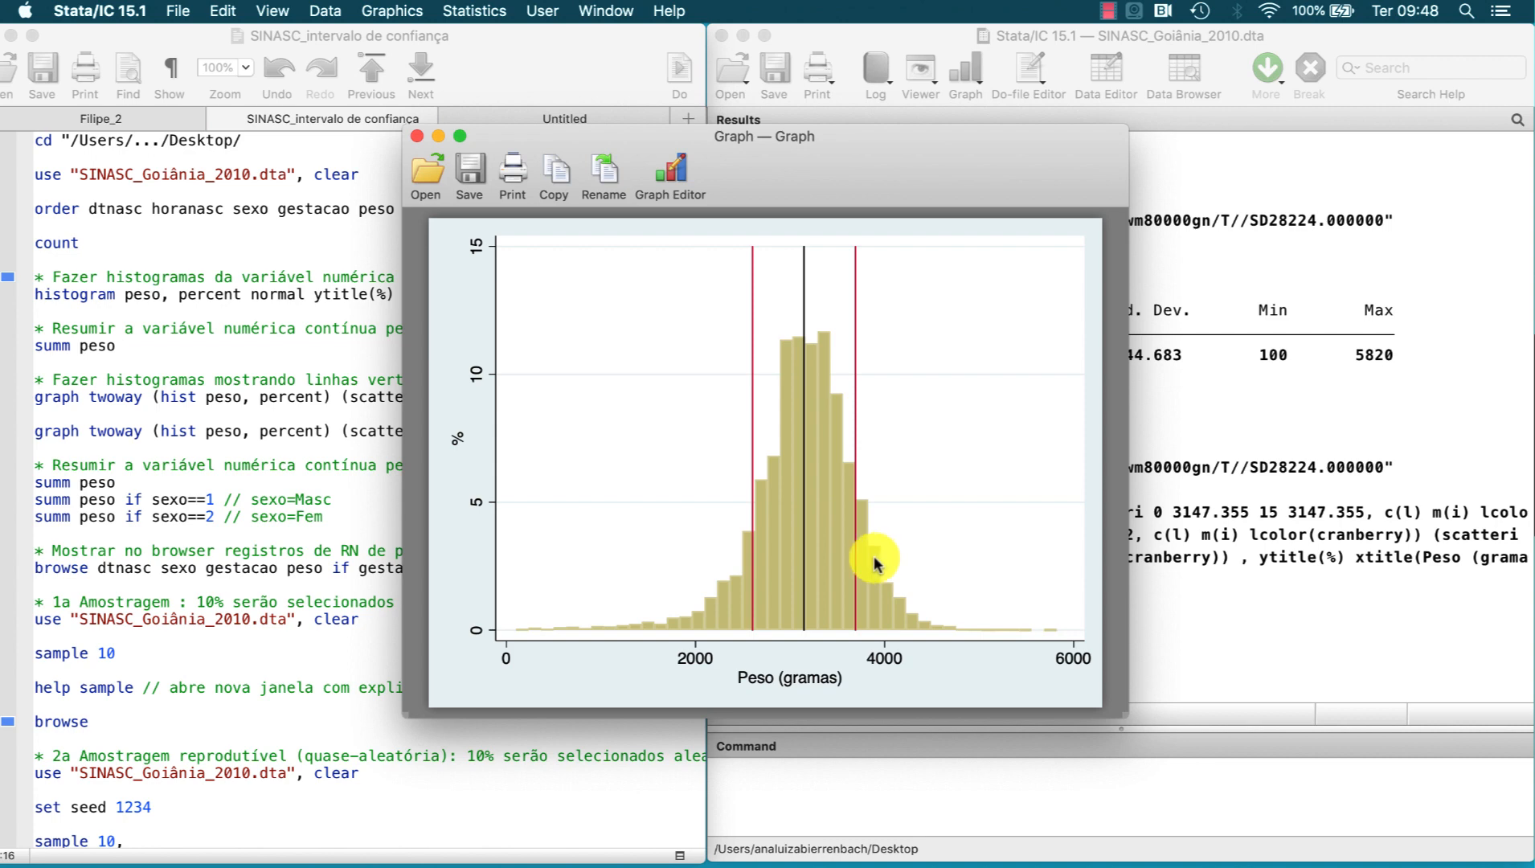
Step: Plot the peso histogram with navy lines two standard deviations either side of the mean, and close the graph after viewing it
{"action": "left_click", "coordinate": [365, 430]}
{"action": "left_click_drag", "start_coordinate": [361, 432], "coordinate": [404, 432]}
{"action": "left_click", "coordinate": [674, 78]}
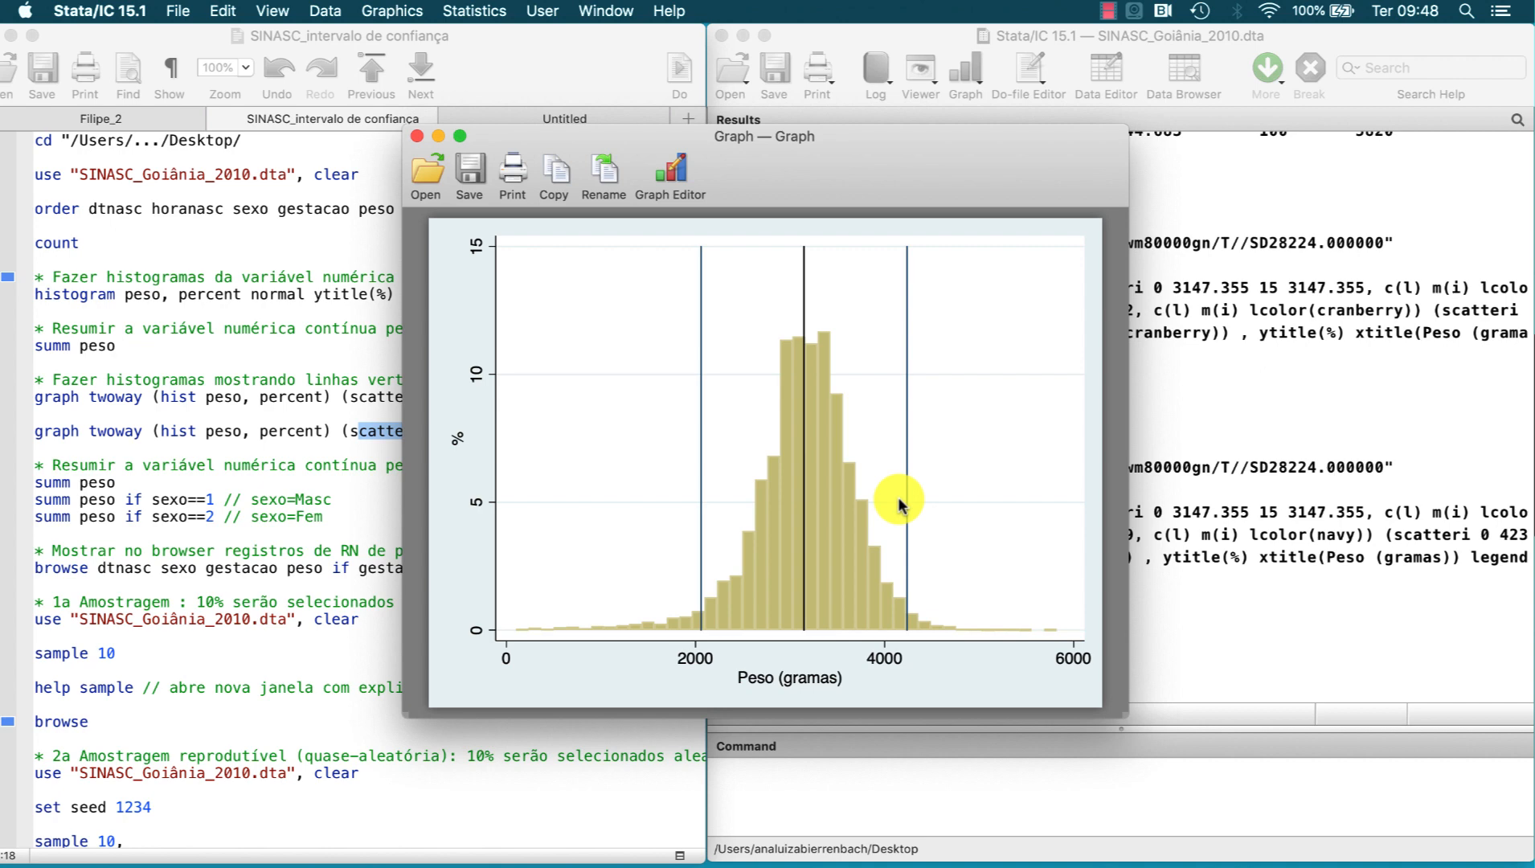
{"action": "left_click", "coordinate": [417, 136]}
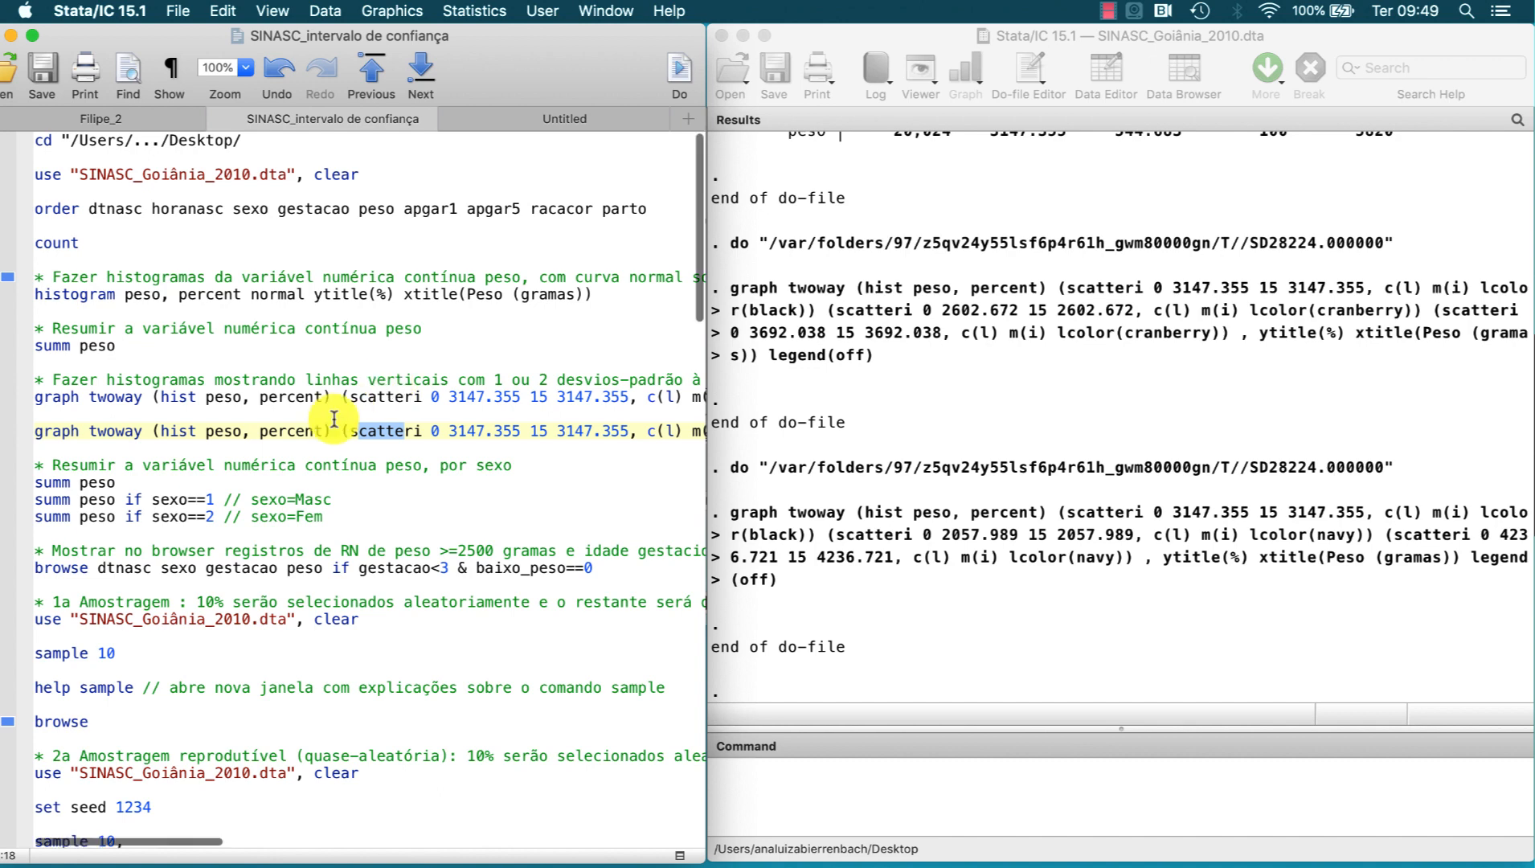
Step: Execute the do-file lines that summarize peso overall and separately for sexo==1 and sexo==2
{"action": "left_click_drag", "start_coordinate": [73, 483], "coordinate": [106, 483]}
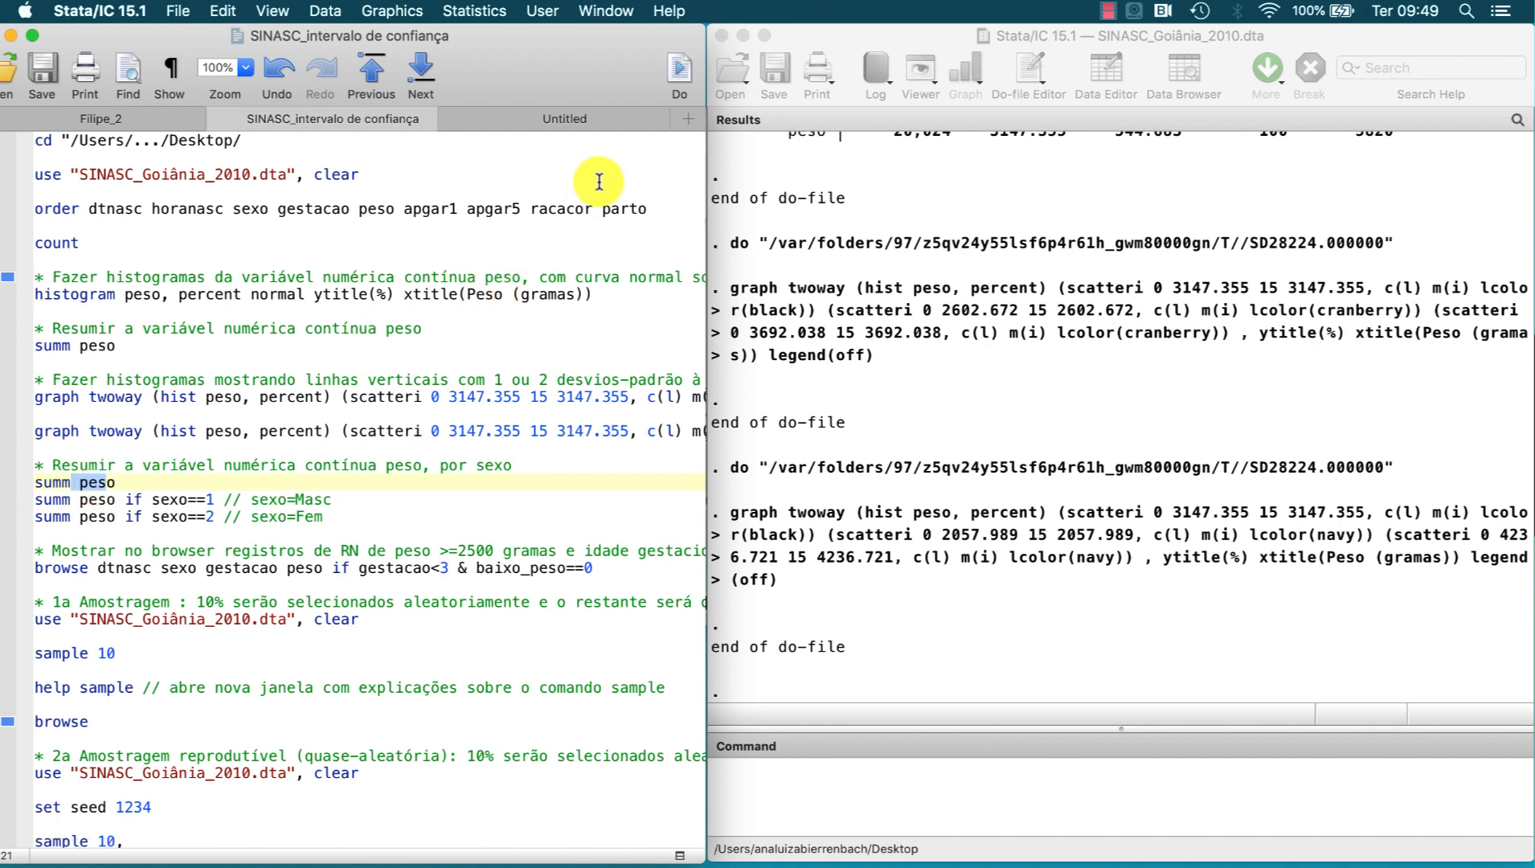
{"action": "left_click", "coordinate": [679, 74]}
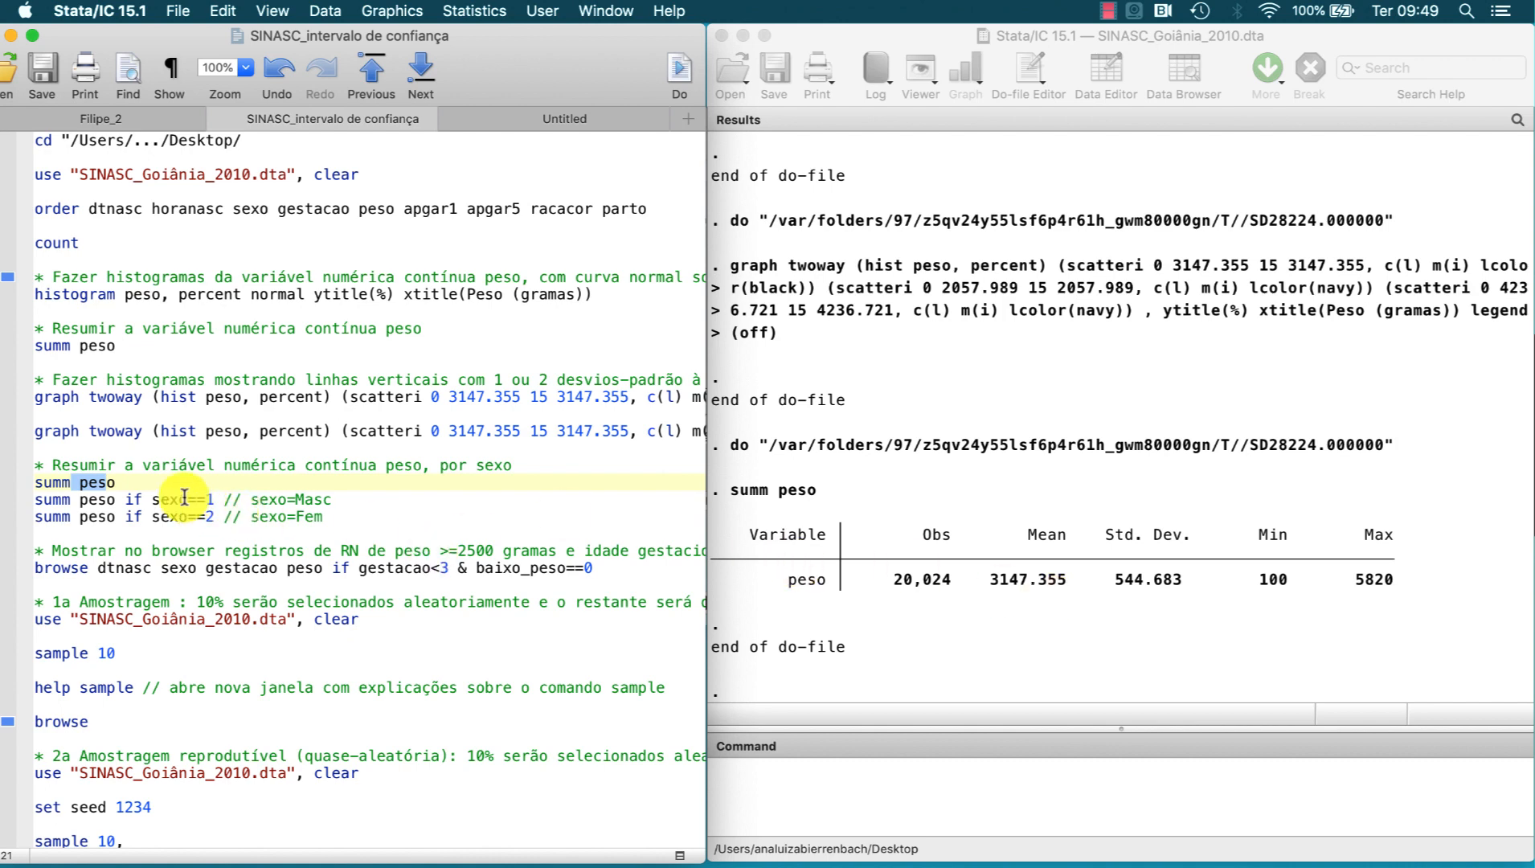
{"action": "left_click_drag", "start_coordinate": [184, 497], "coordinate": [192, 518]}
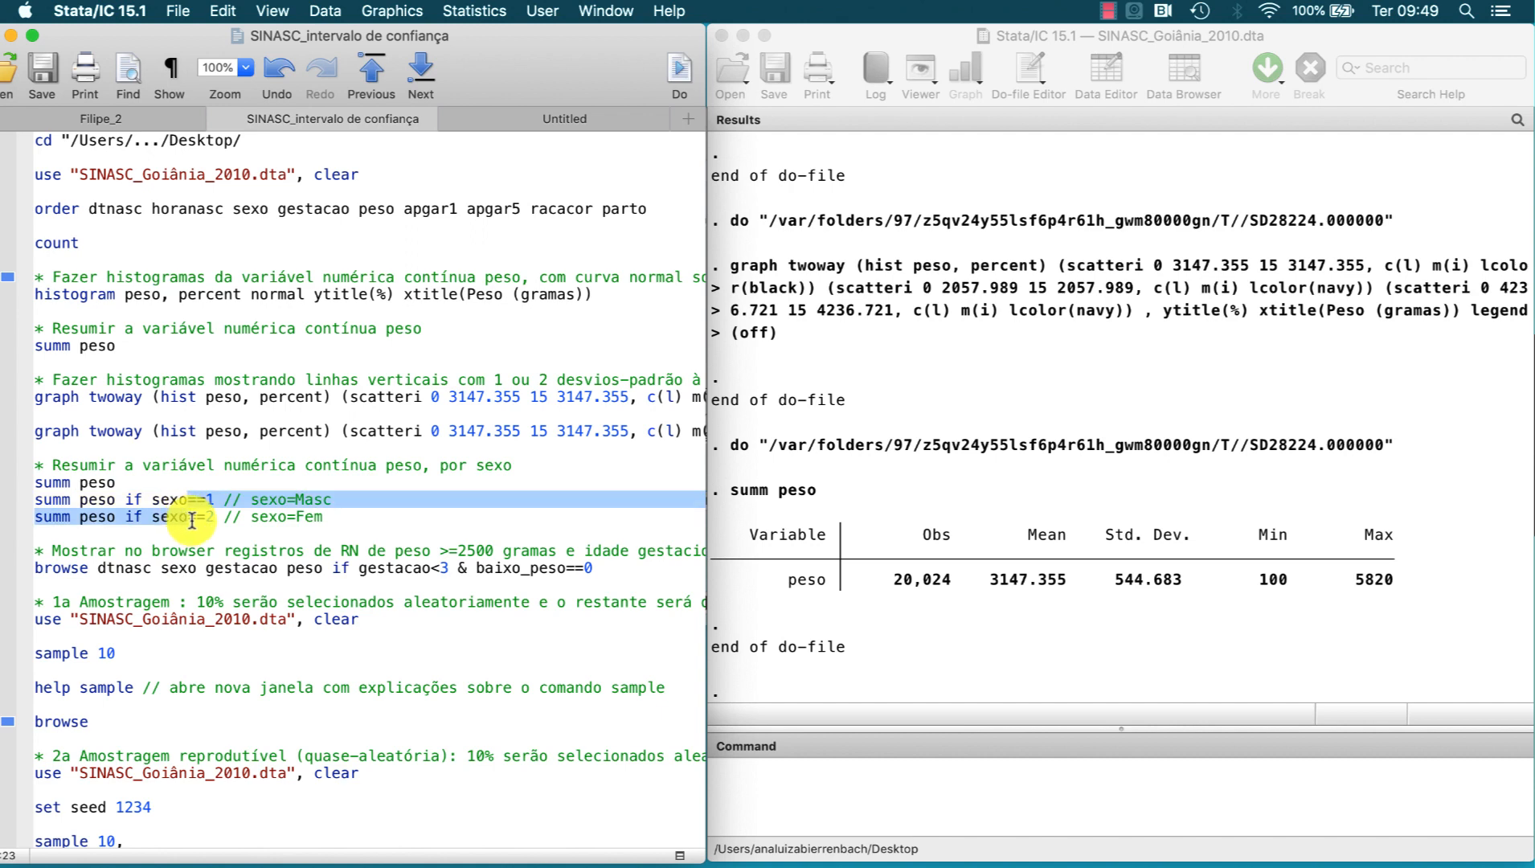
{"action": "left_click", "coordinate": [679, 72]}
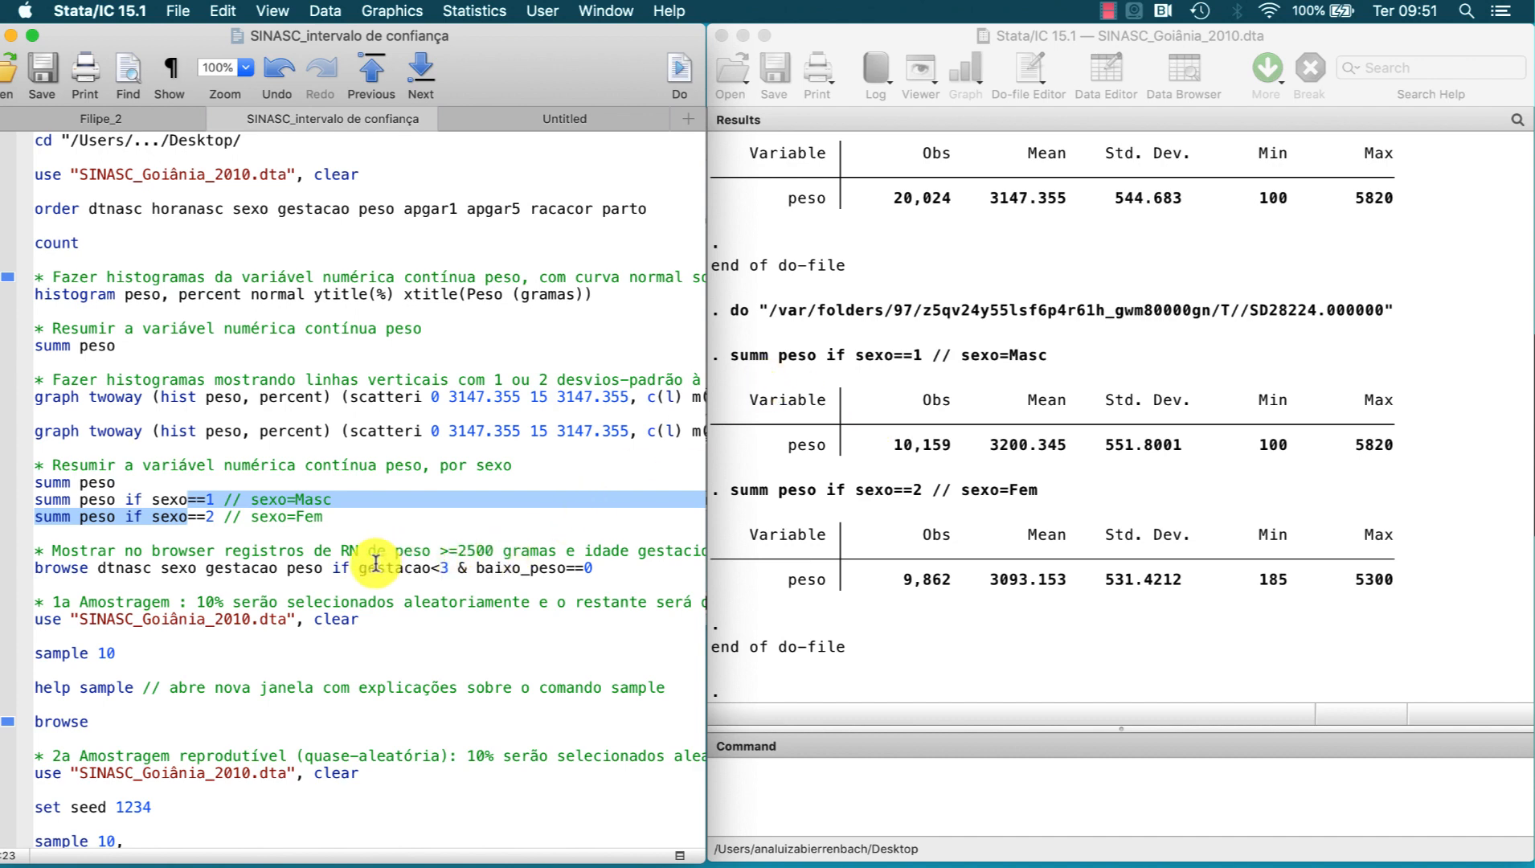
Step: Browse dtnasc, sexo, gestacao and peso for records with gestacao<3 and baixo_peso==0, and close the data and graph windows
{"action": "left_click_drag", "start_coordinate": [375, 565], "coordinate": [416, 565]}
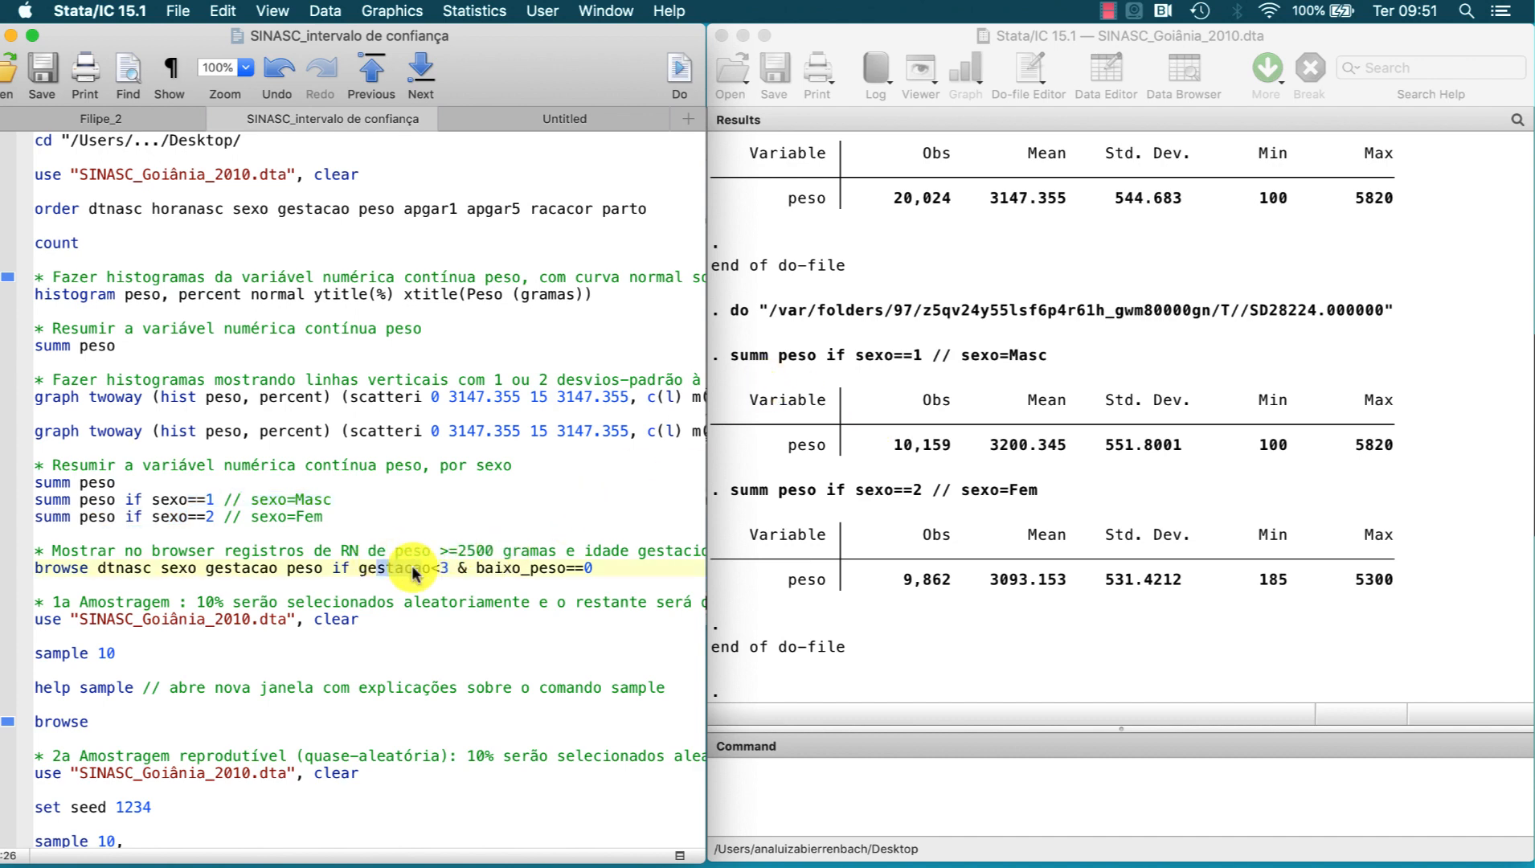
{"action": "left_click", "coordinate": [679, 83]}
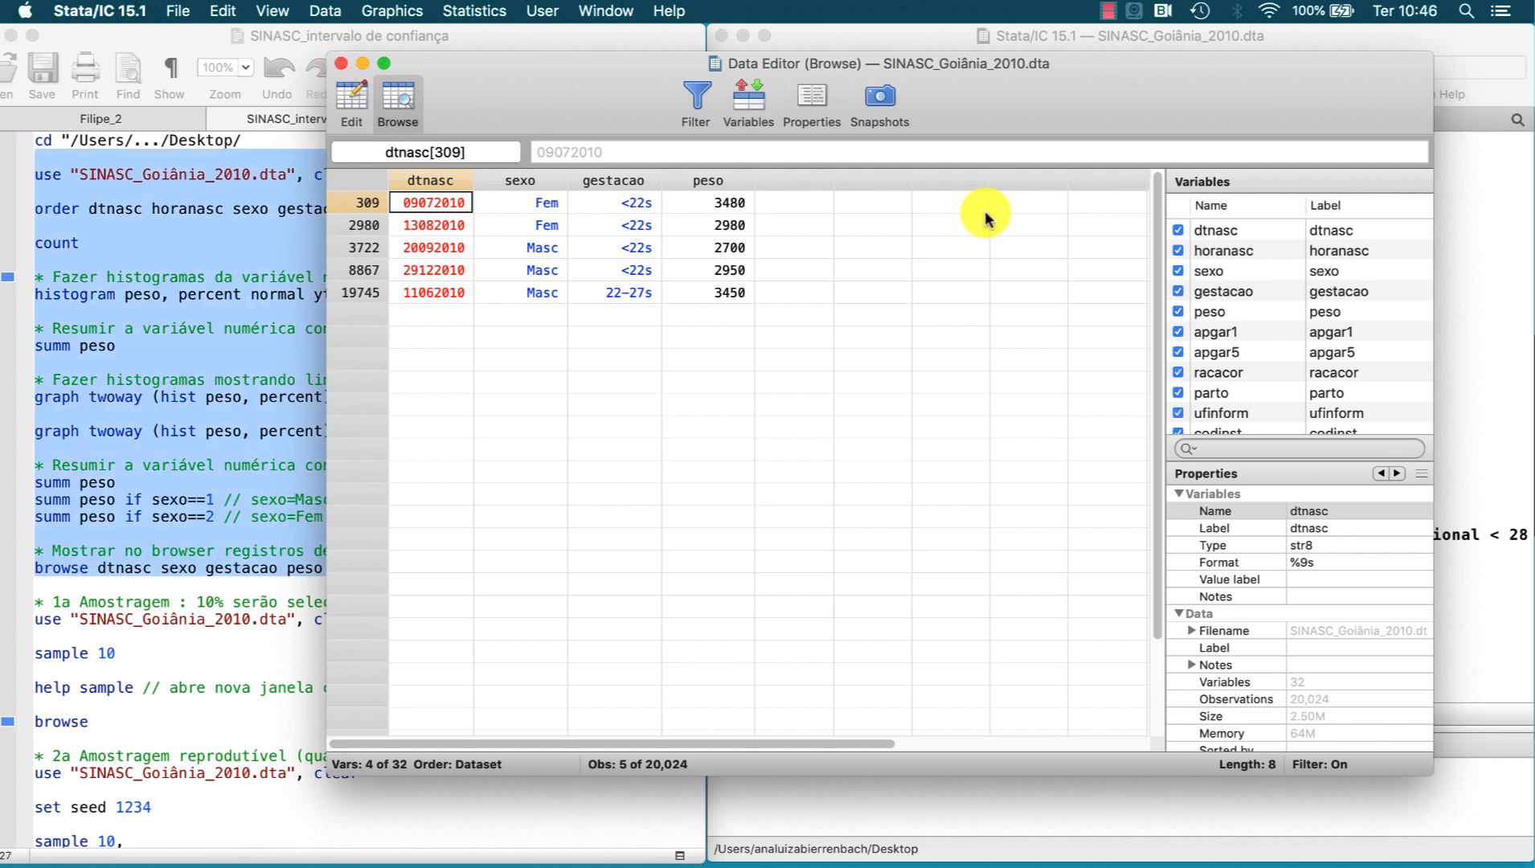
{"action": "left_click", "coordinate": [341, 62]}
{"action": "left_click", "coordinate": [749, 187]}
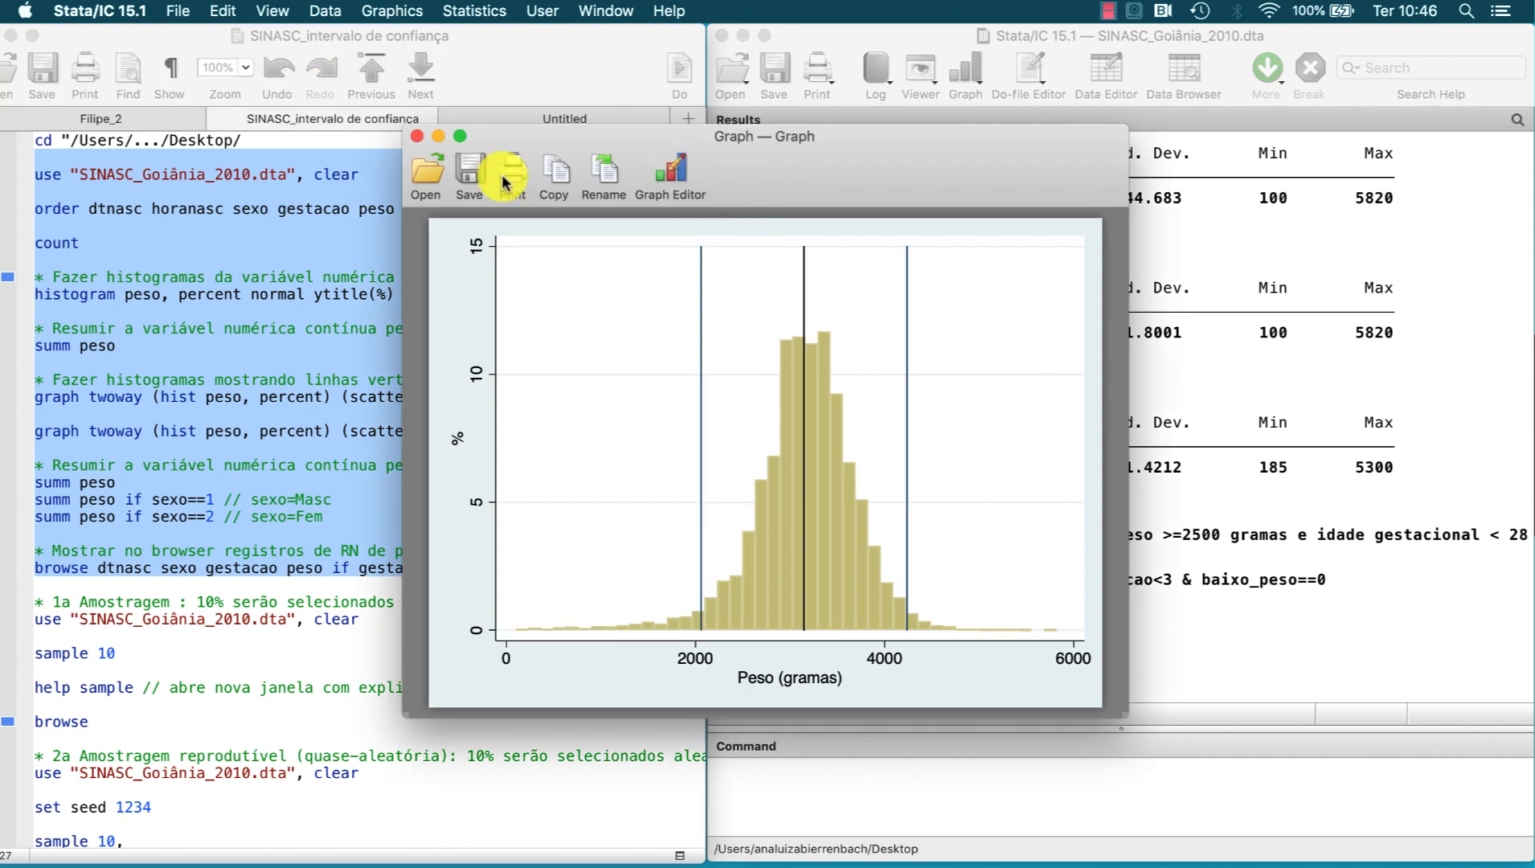
{"action": "left_click", "coordinate": [417, 137]}
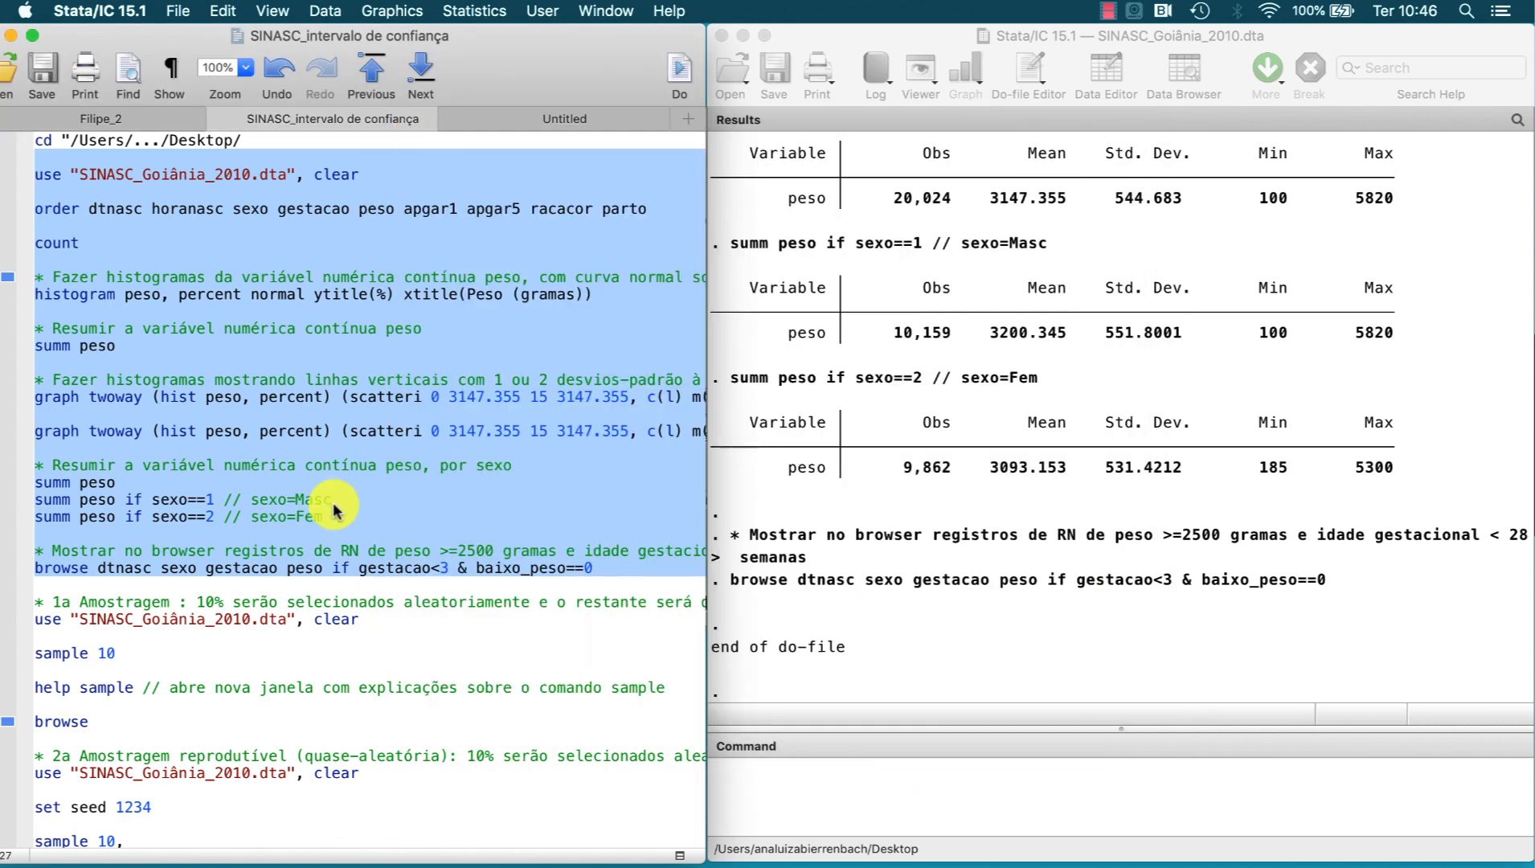
{"action": "scroll", "coordinate": [333, 506], "scroll_direction": "down", "scroll_amount": 2}
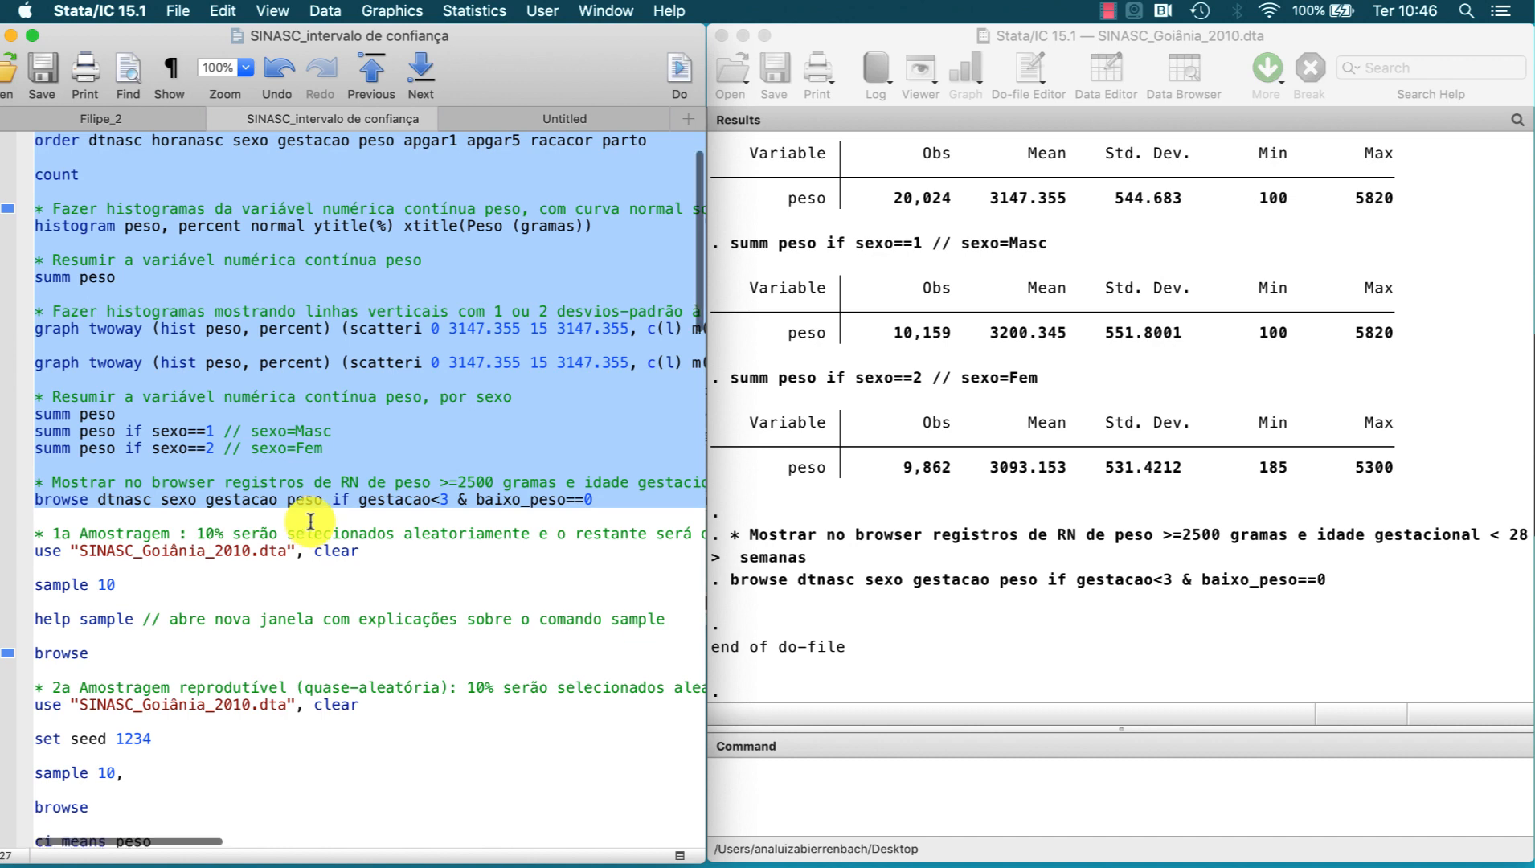
{"action": "scroll", "coordinate": [309, 522], "scroll_direction": "up", "scroll_amount": 2}
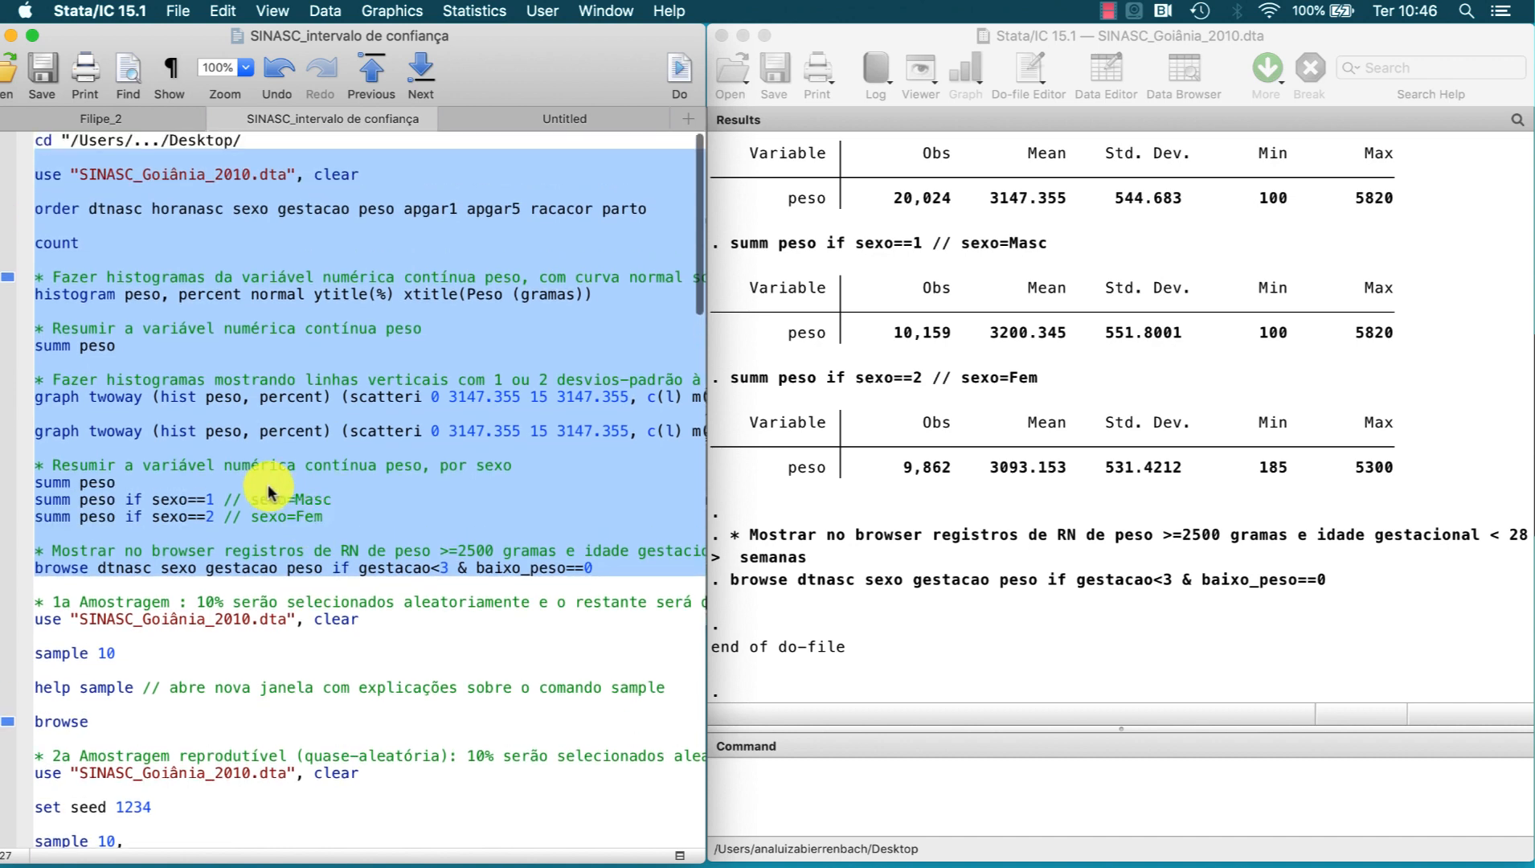
{"action": "left_click", "coordinate": [53, 484]}
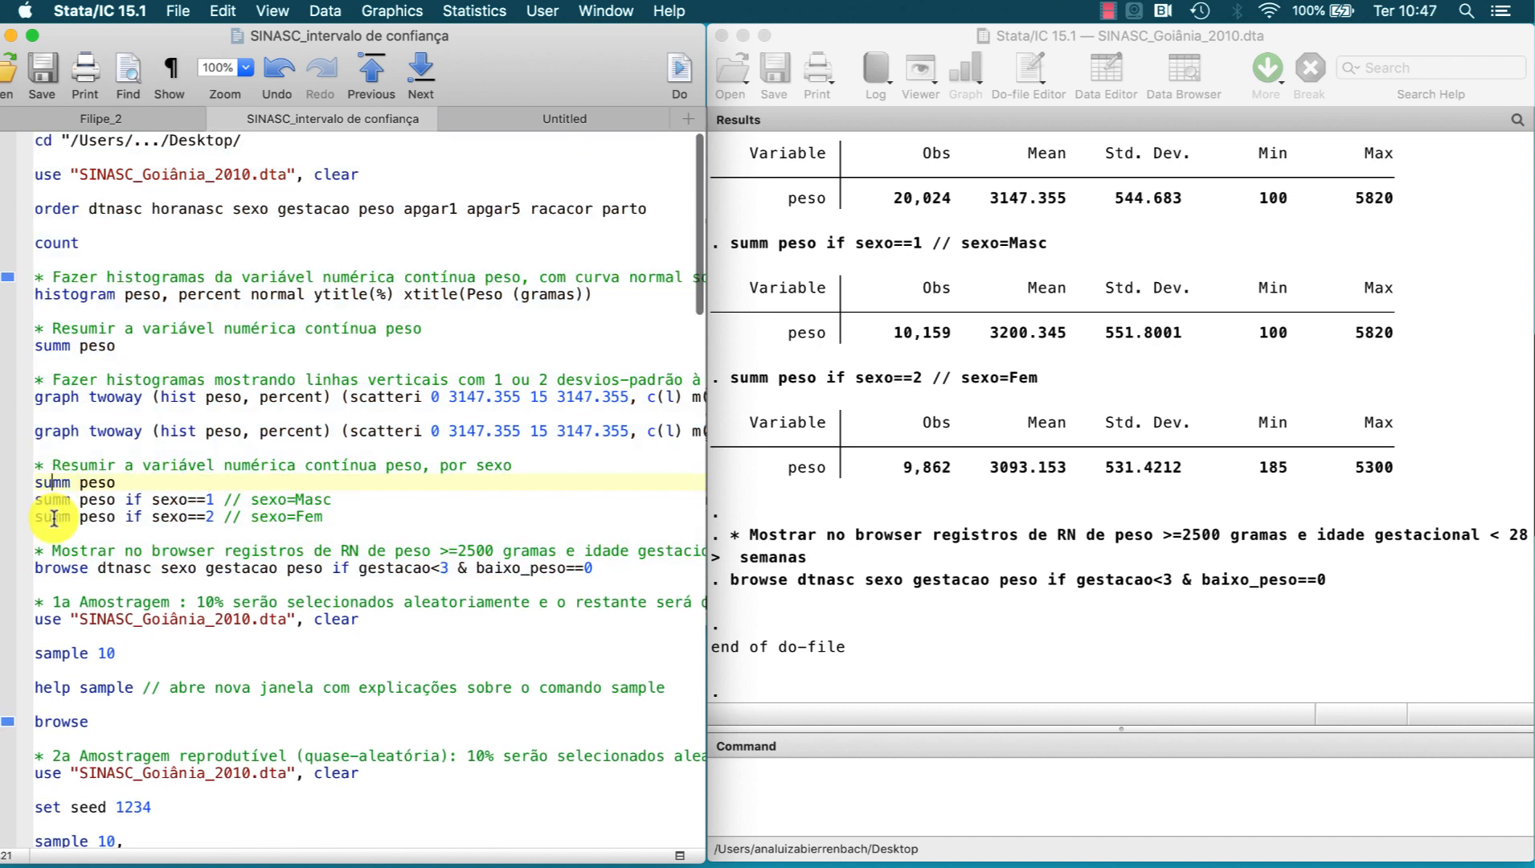
{"action": "left_click", "coordinate": [39, 550]}
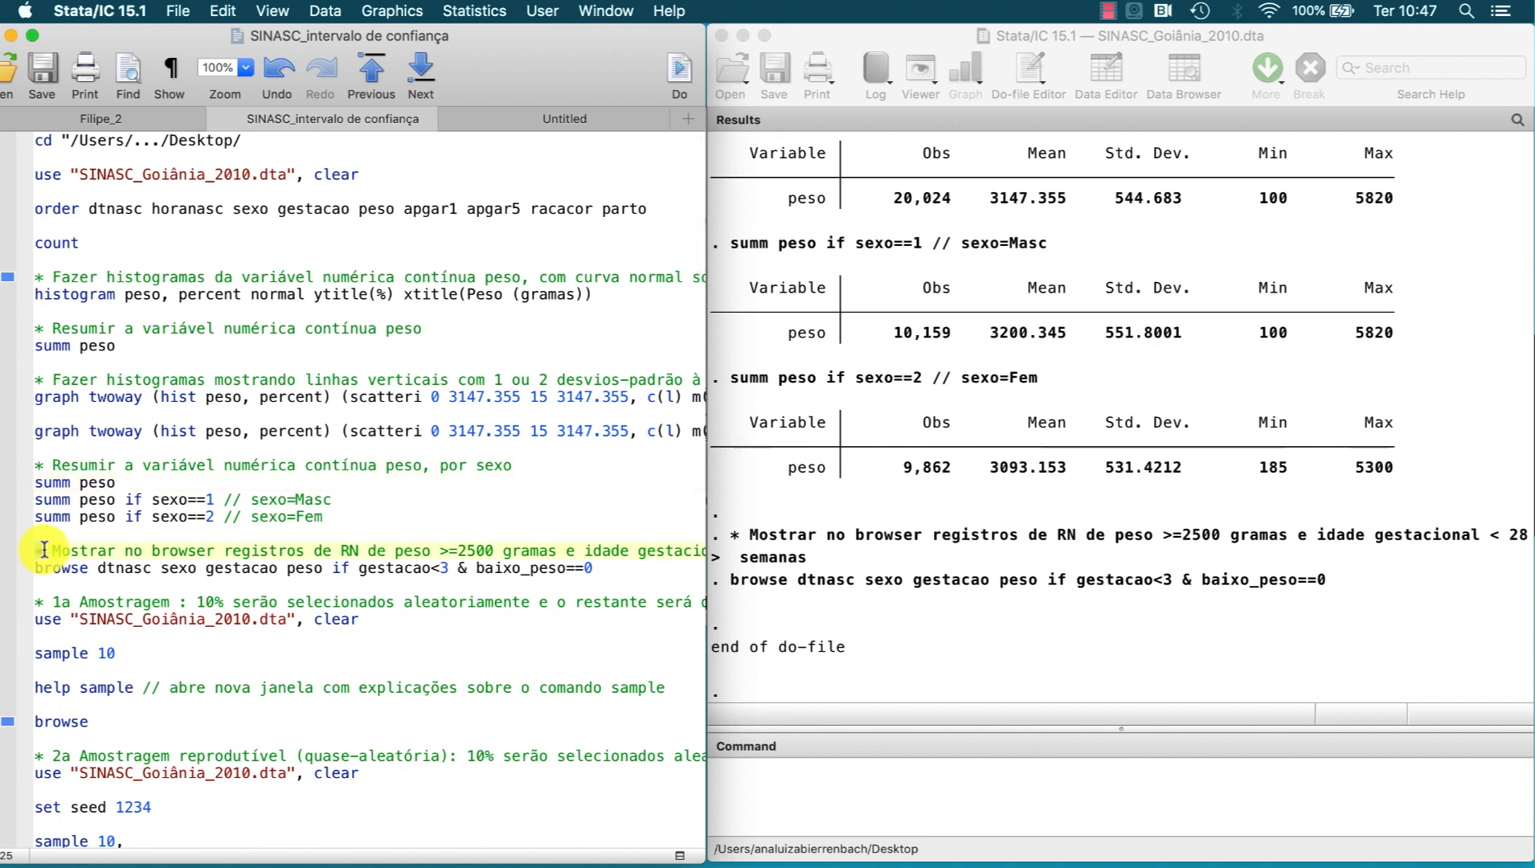
{"action": "left_click_drag", "start_coordinate": [49, 550], "coordinate": [102, 554]}
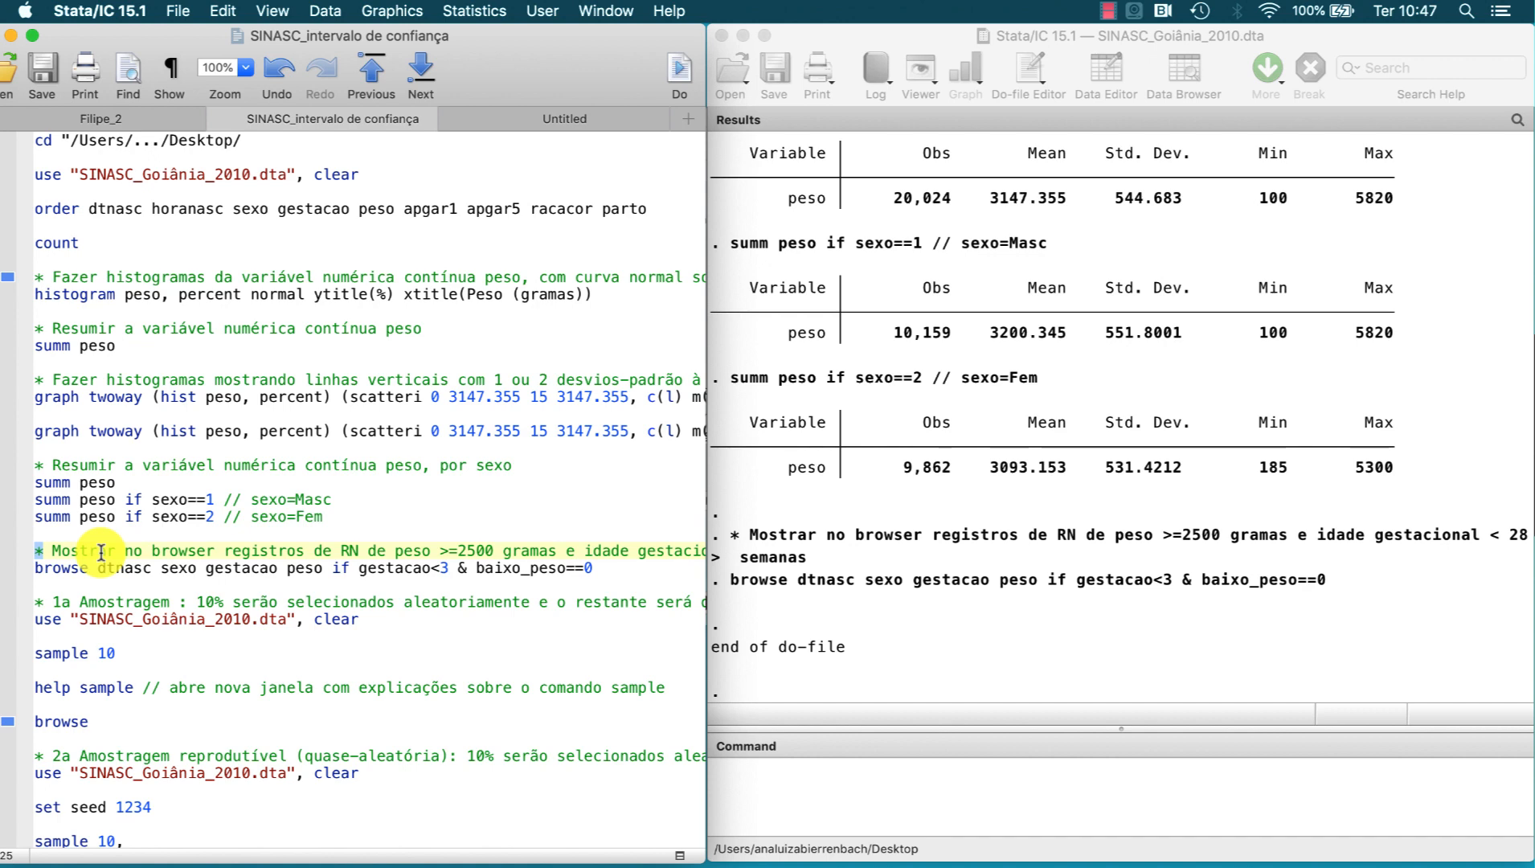
Step: Execute the first sampling block to reload SINASC_Goiânia_2010.dta and run sample 10, and count the remaining observations
{"action": "triple_click", "coordinate": [97, 585]}
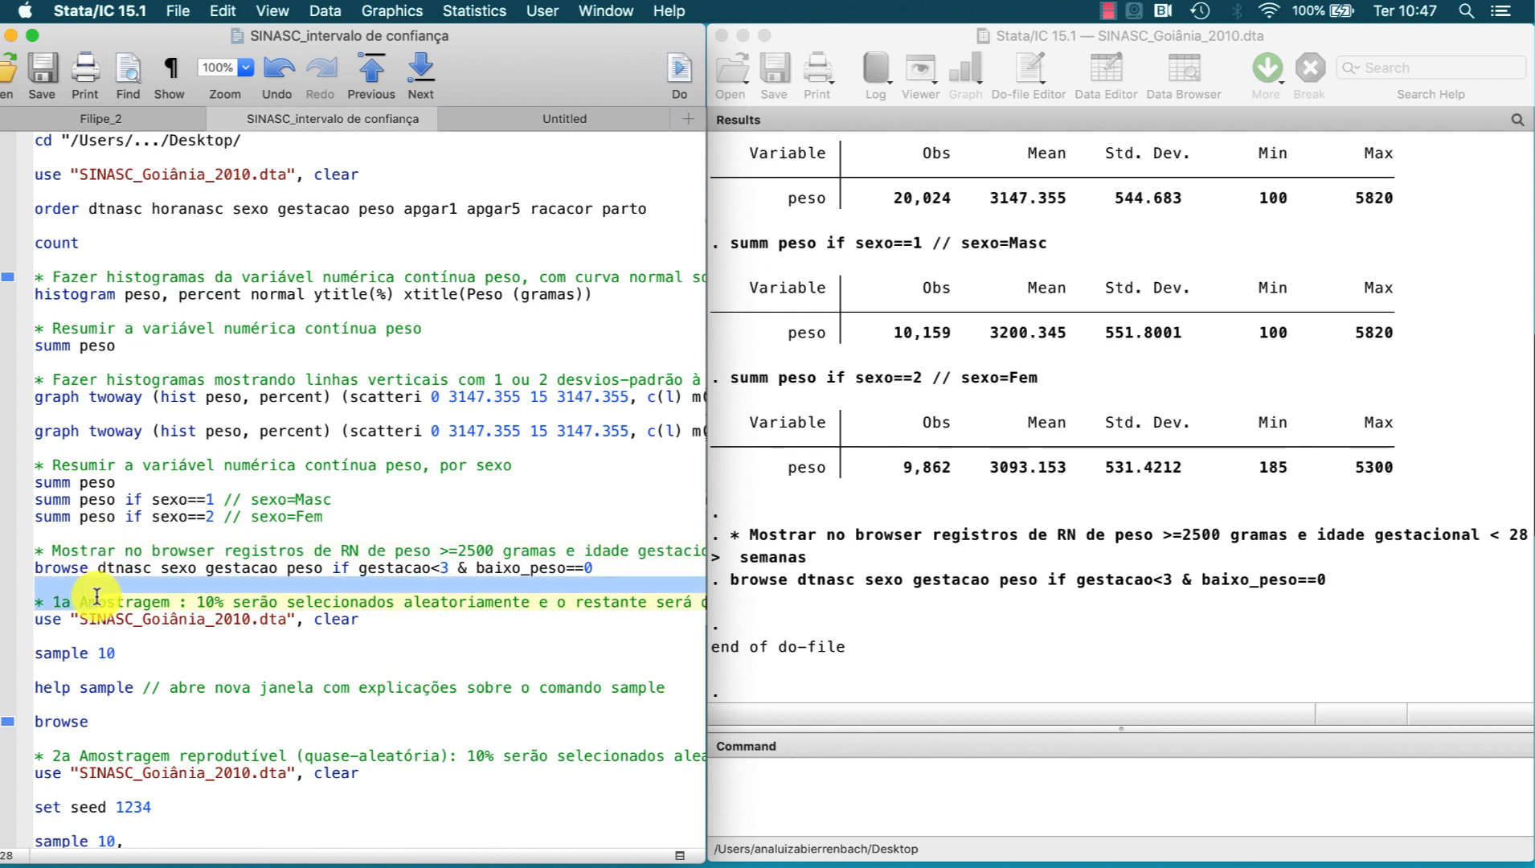
{"action": "left_click_drag", "start_coordinate": [96, 595], "coordinate": [121, 655]}
{"action": "left_click", "coordinate": [679, 73]}
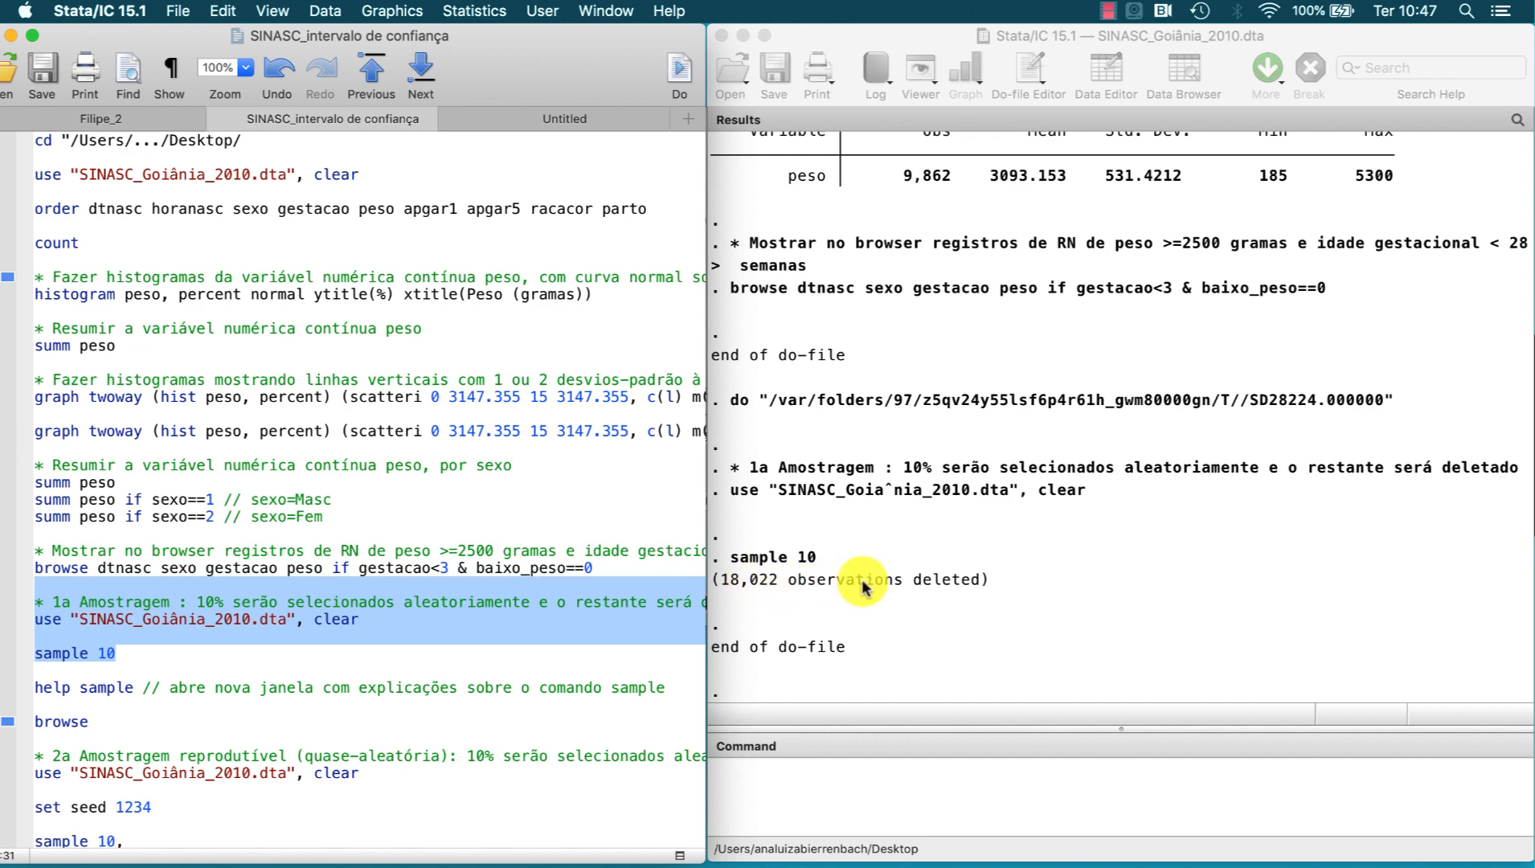
{"action": "left_click", "coordinate": [792, 791]}
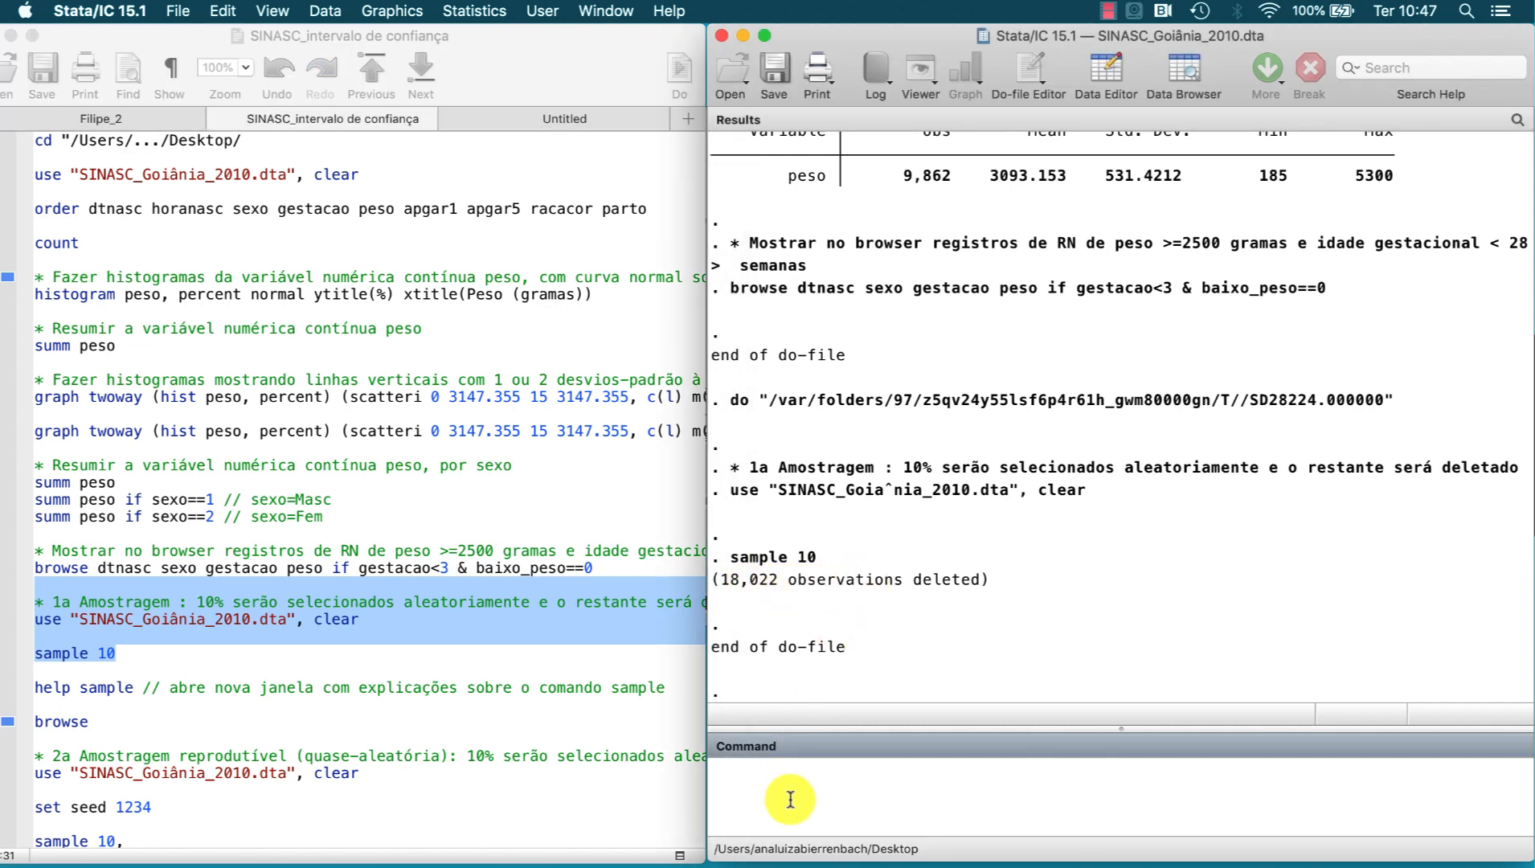
{"action": "type", "text": "count"}
{"action": "key", "text": "Return"}
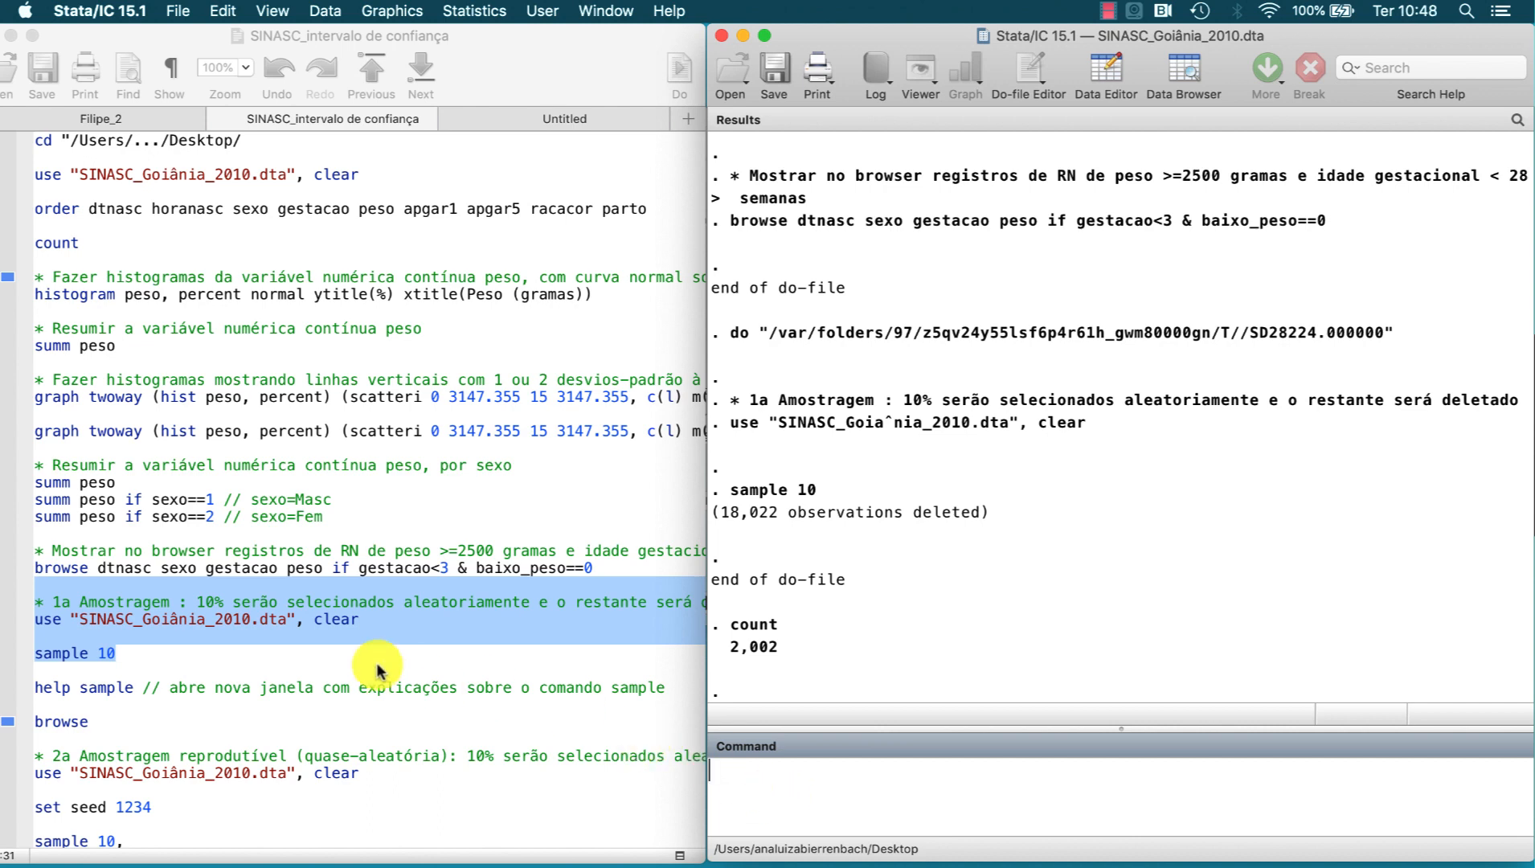
Step: Run help sample from the do-file, skim the syntax, description and examples of the sample command, and close the help window
{"action": "left_click", "coordinate": [129, 689]}
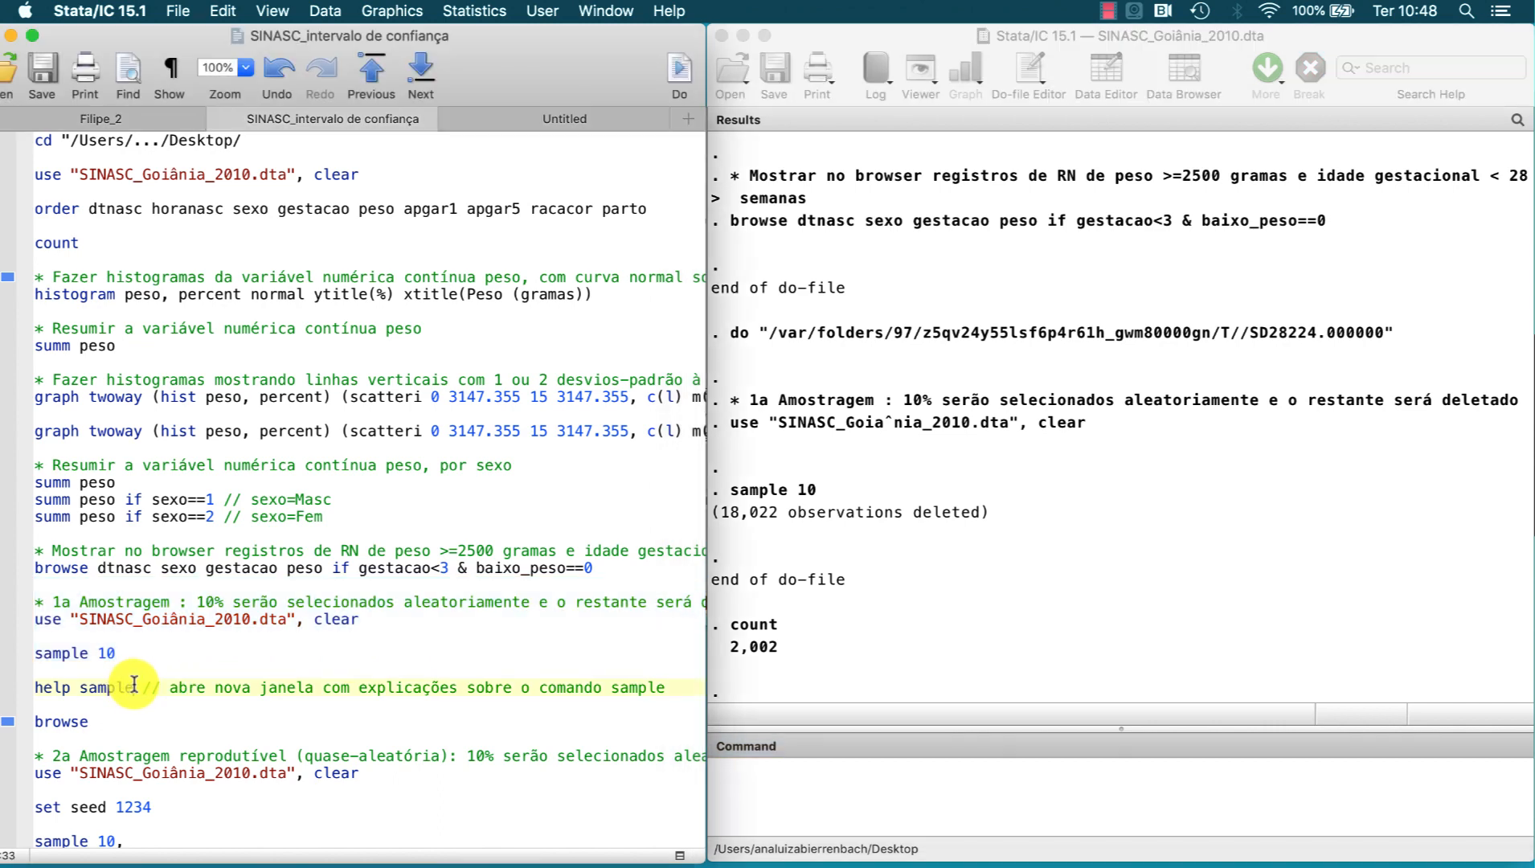
{"action": "left_click_drag", "start_coordinate": [142, 689], "coordinate": [30, 693]}
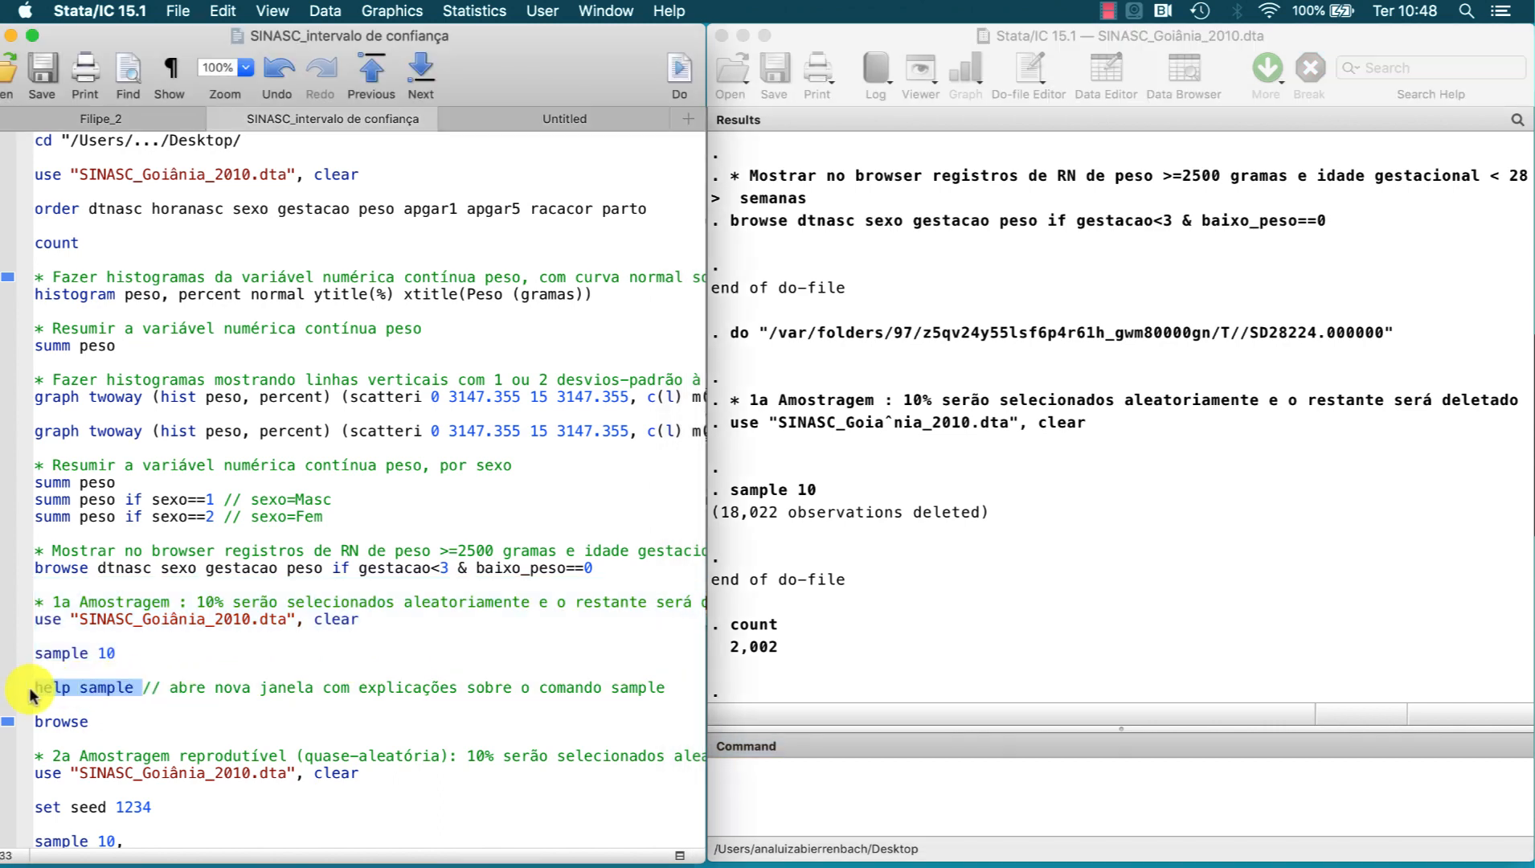
{"action": "left_click", "coordinate": [681, 73]}
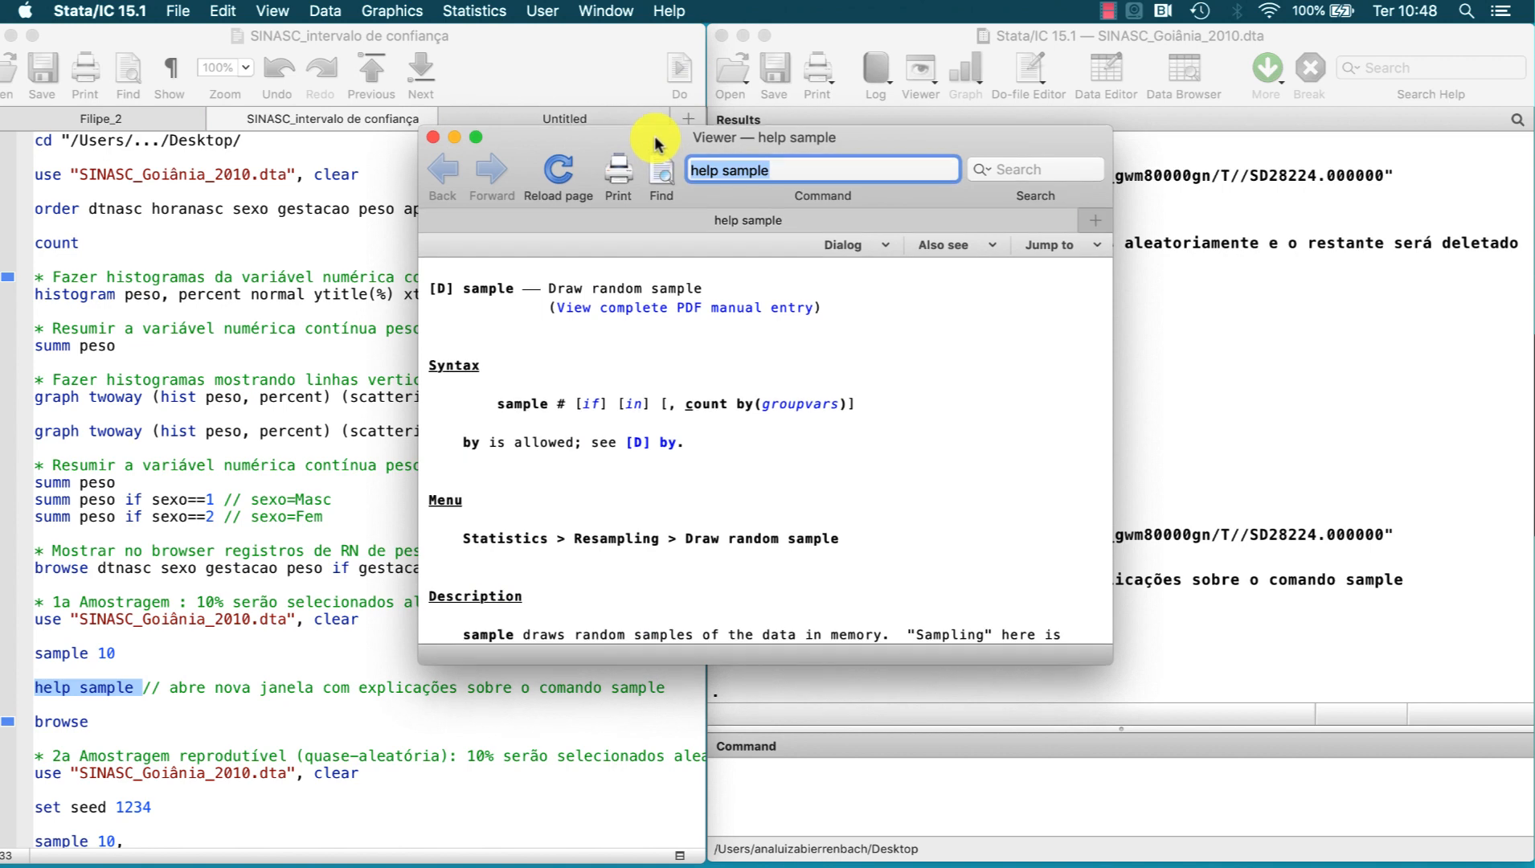
{"action": "scroll", "coordinate": [651, 345], "scroll_direction": "down", "scroll_amount": 10}
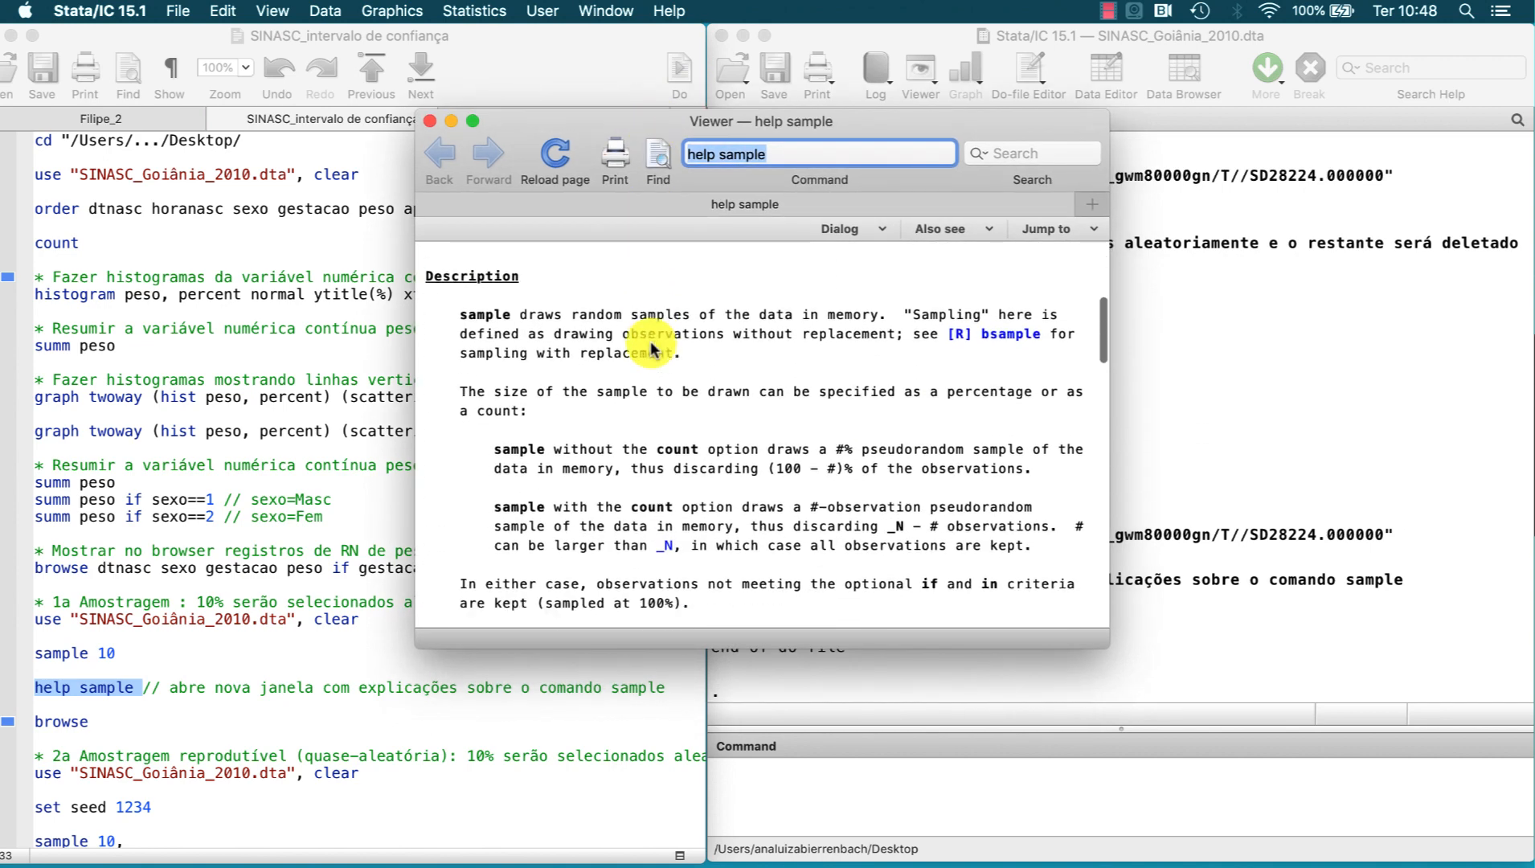
{"action": "scroll", "coordinate": [651, 346], "scroll_direction": "down", "scroll_amount": 15}
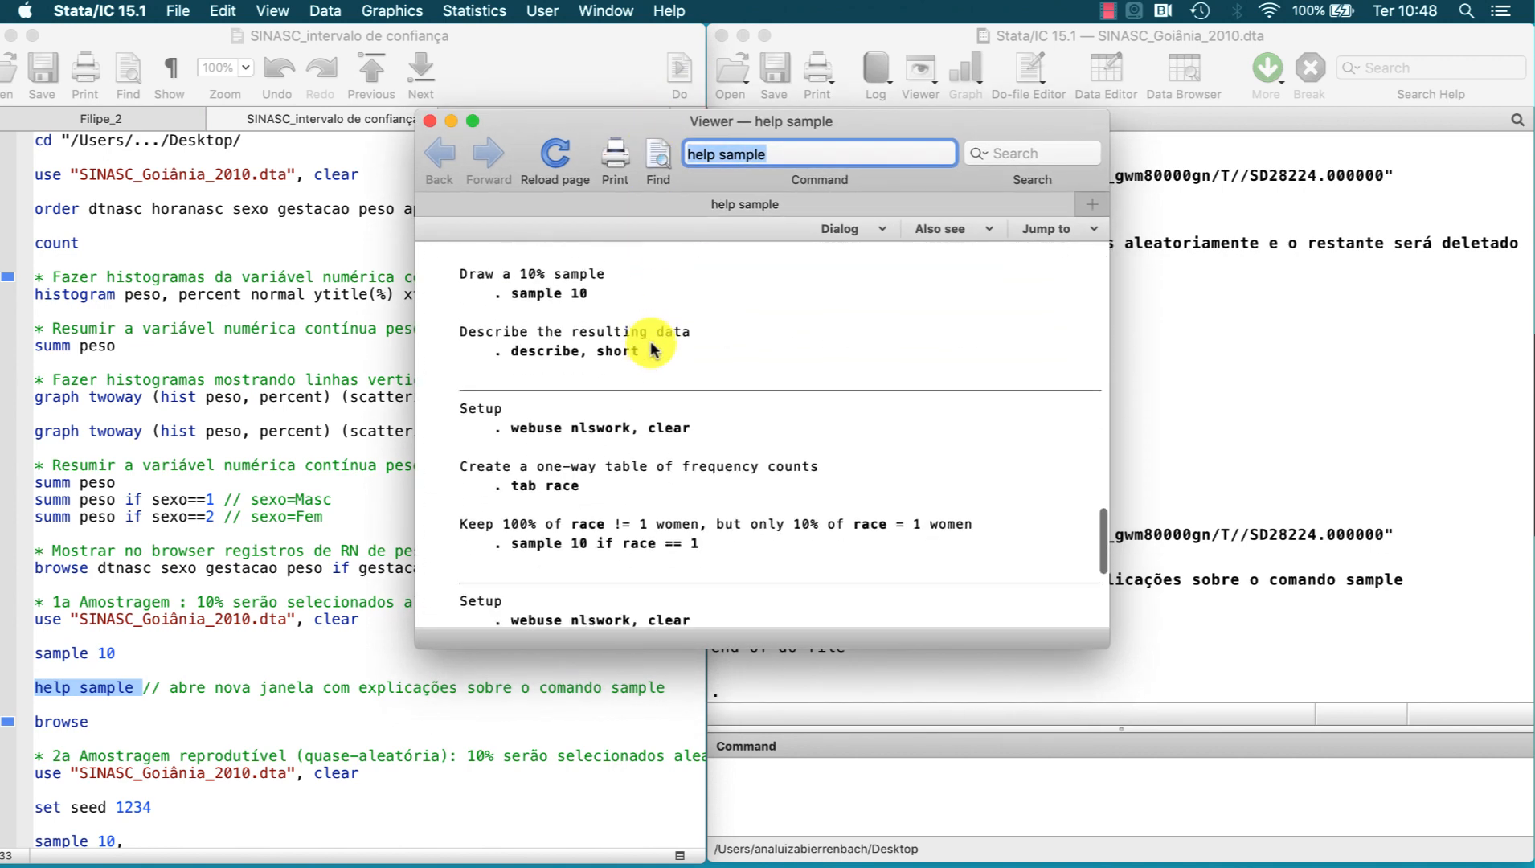
{"action": "scroll", "coordinate": [651, 345], "scroll_direction": "up", "scroll_amount": 20}
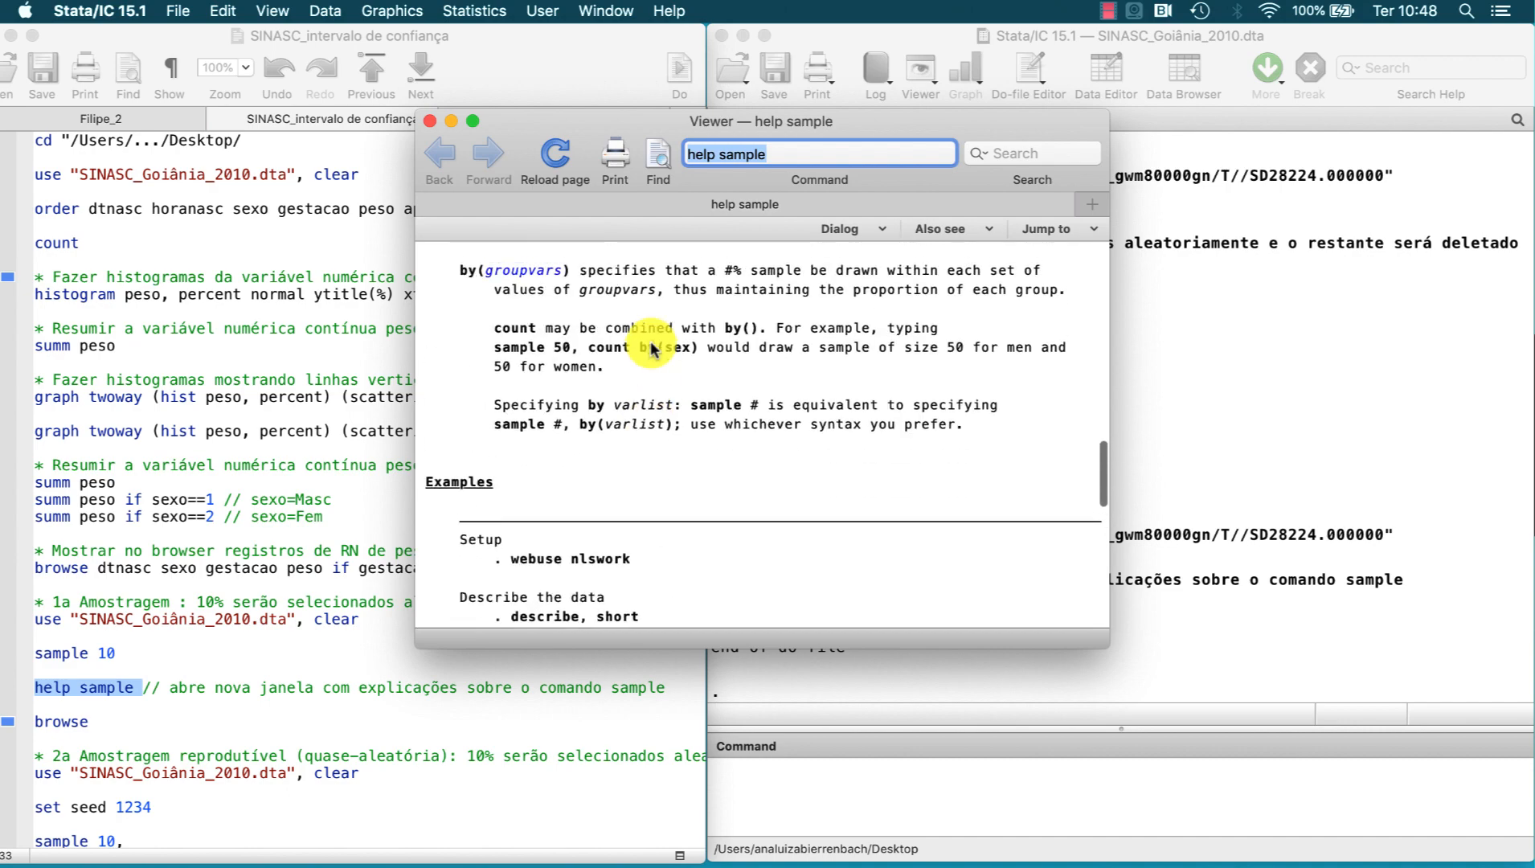
{"action": "left_click", "coordinate": [430, 121]}
Step: Run browse from the first sampling block to inspect sexo and peso of the sampled records, and close the data window
{"action": "scroll", "coordinate": [148, 623], "scroll_direction": "down", "scroll_amount": 4}
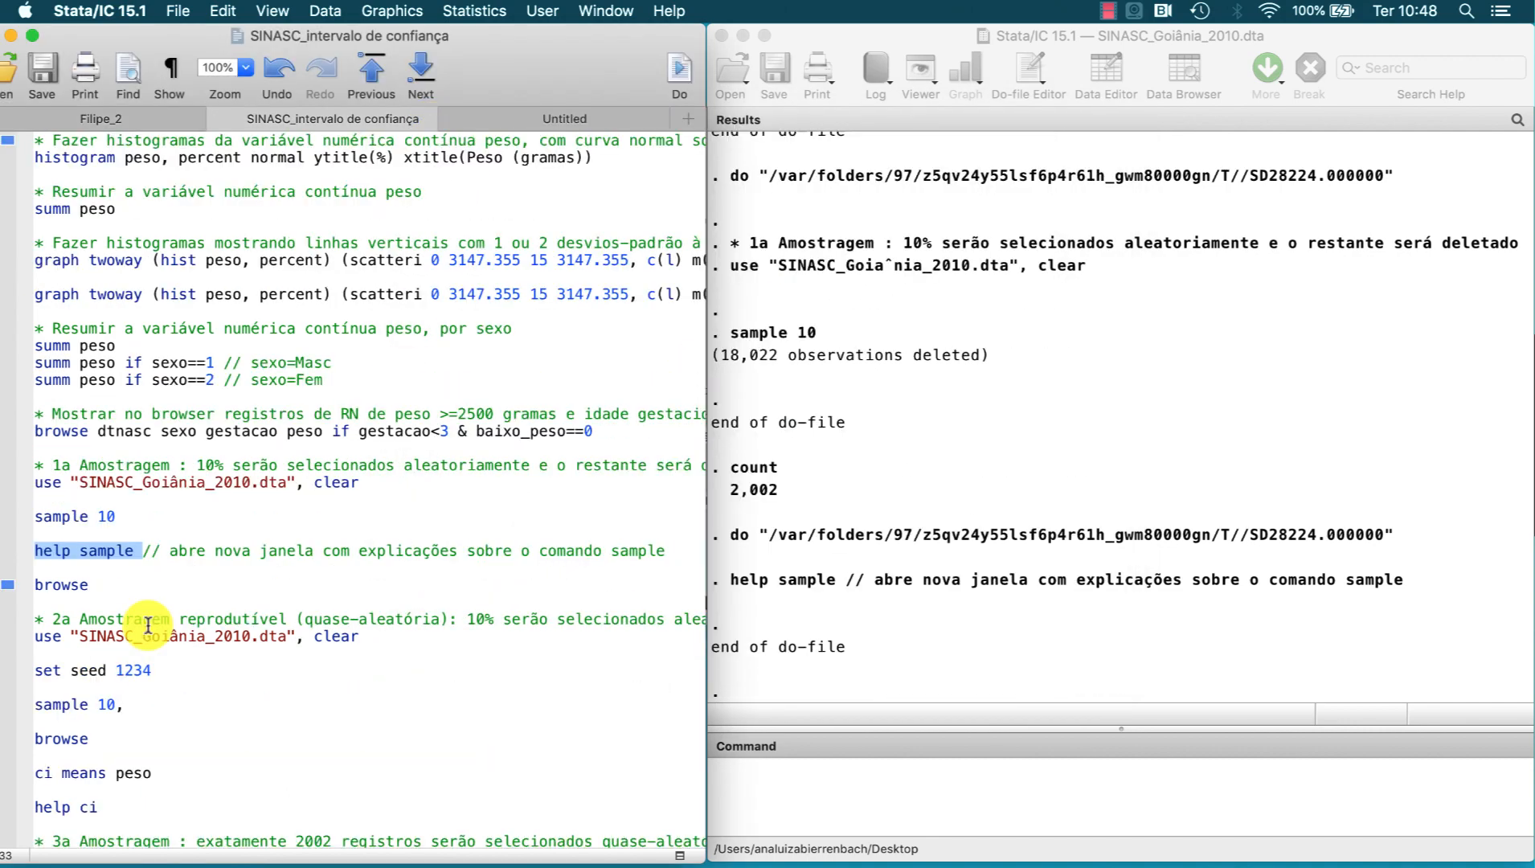
{"action": "left_click_drag", "start_coordinate": [98, 585], "coordinate": [37, 589]}
{"action": "left_click", "coordinate": [680, 81]}
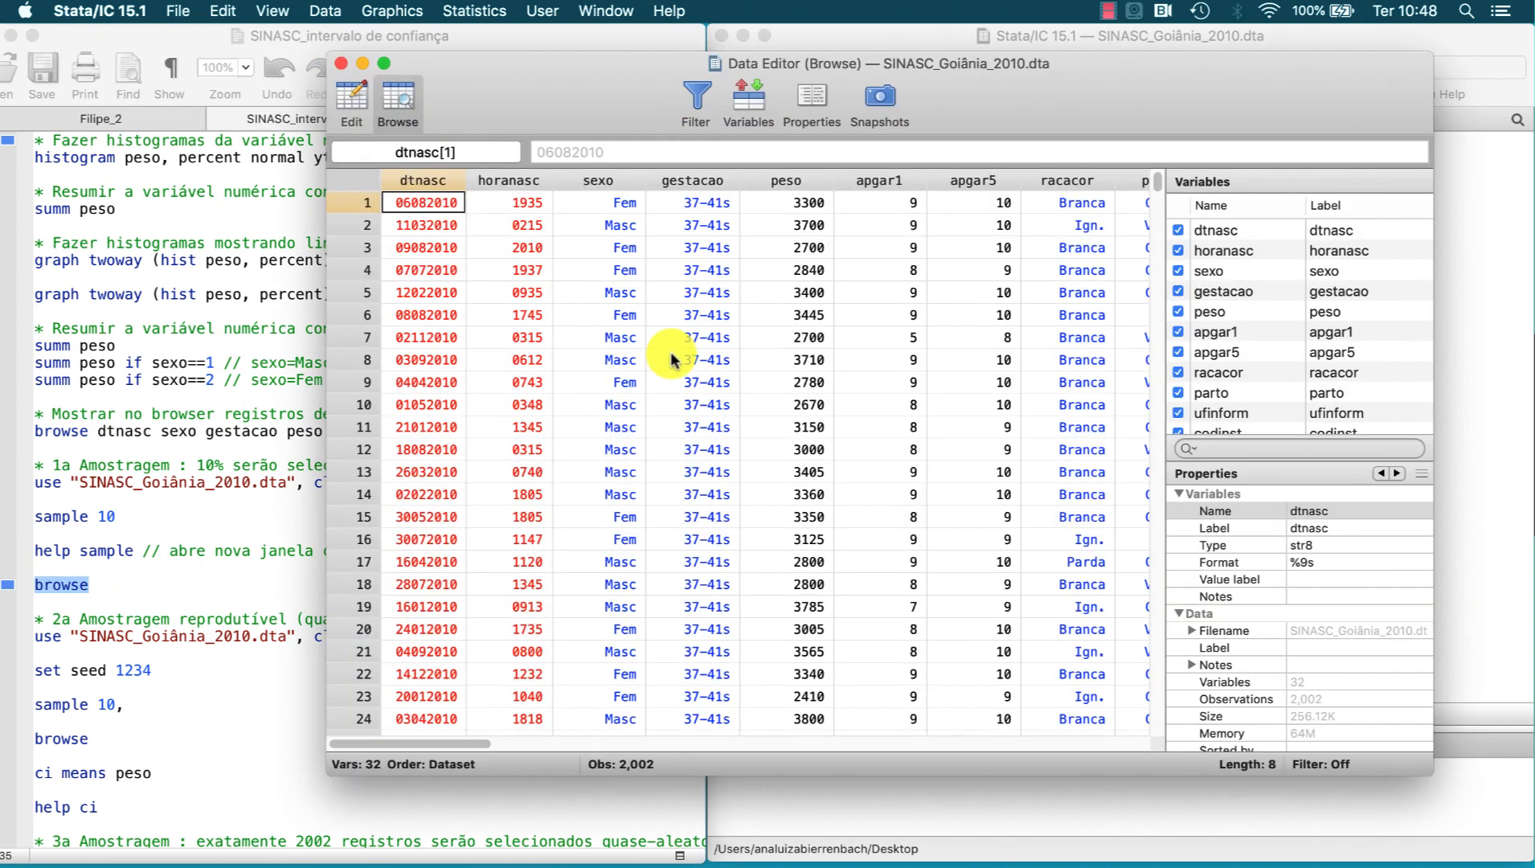
{"action": "left_click", "coordinate": [624, 204]}
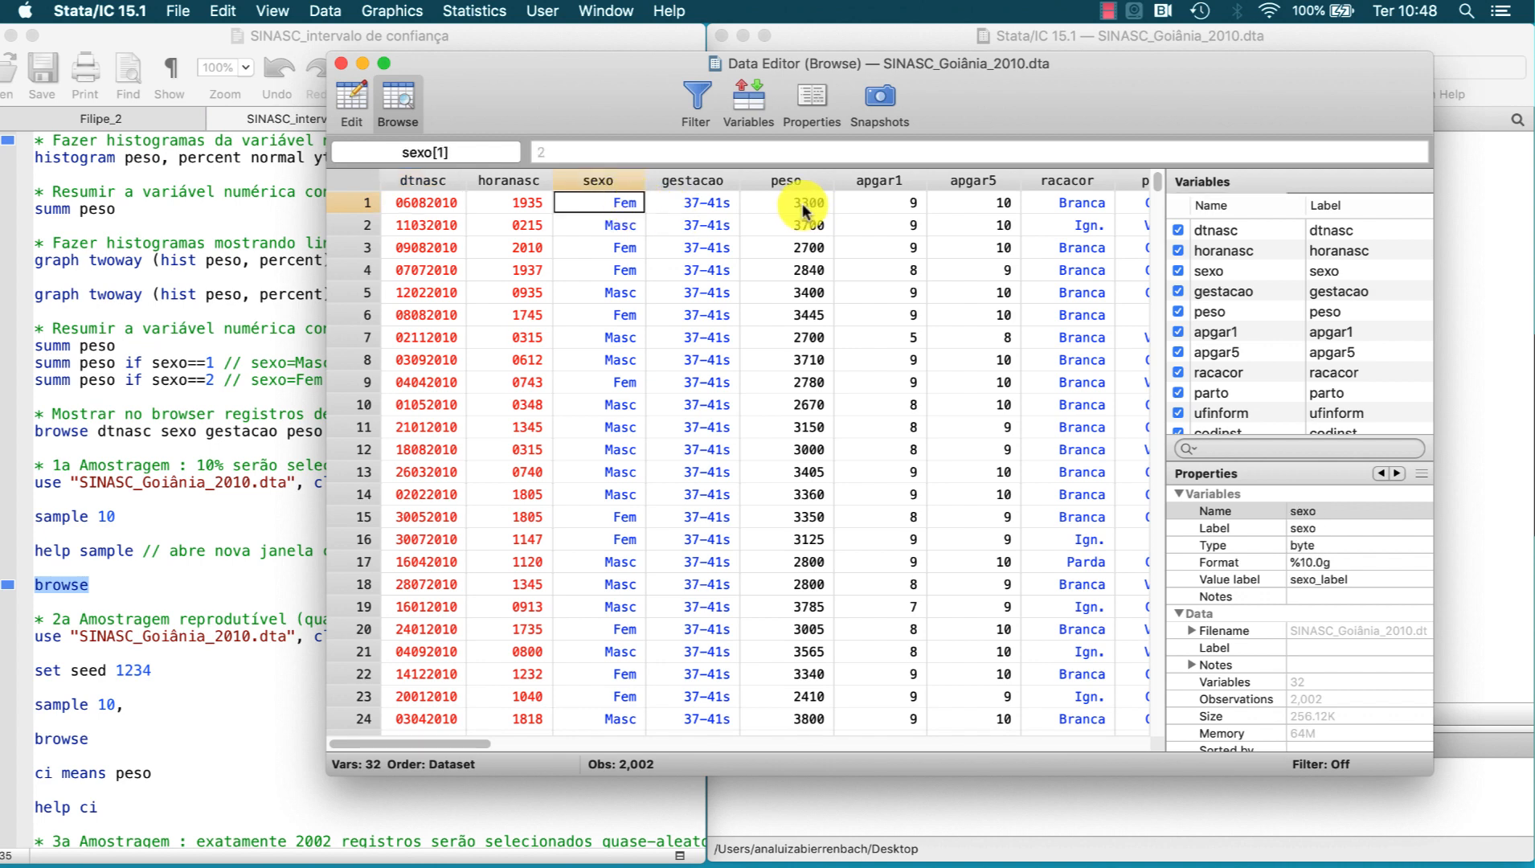
{"action": "left_click", "coordinate": [340, 63]}
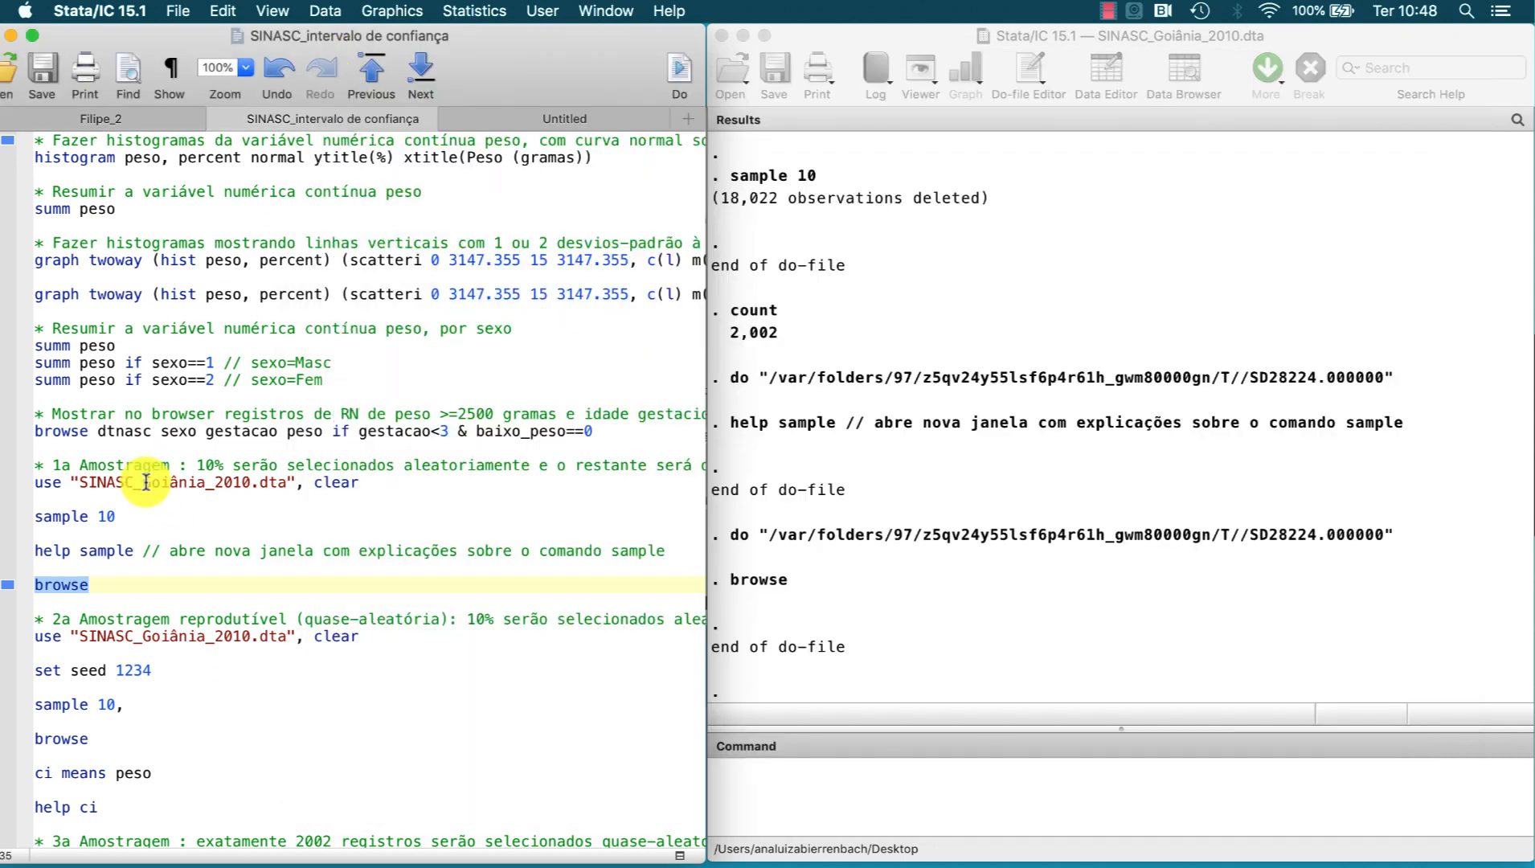
Step: Reload the dataset, draw another 10% sample and browse sexo and peso of its first record, closing the data window after viewing
{"action": "left_click_drag", "start_coordinate": [145, 482], "coordinate": [142, 580]}
{"action": "key", "text": "super+shift+d"}
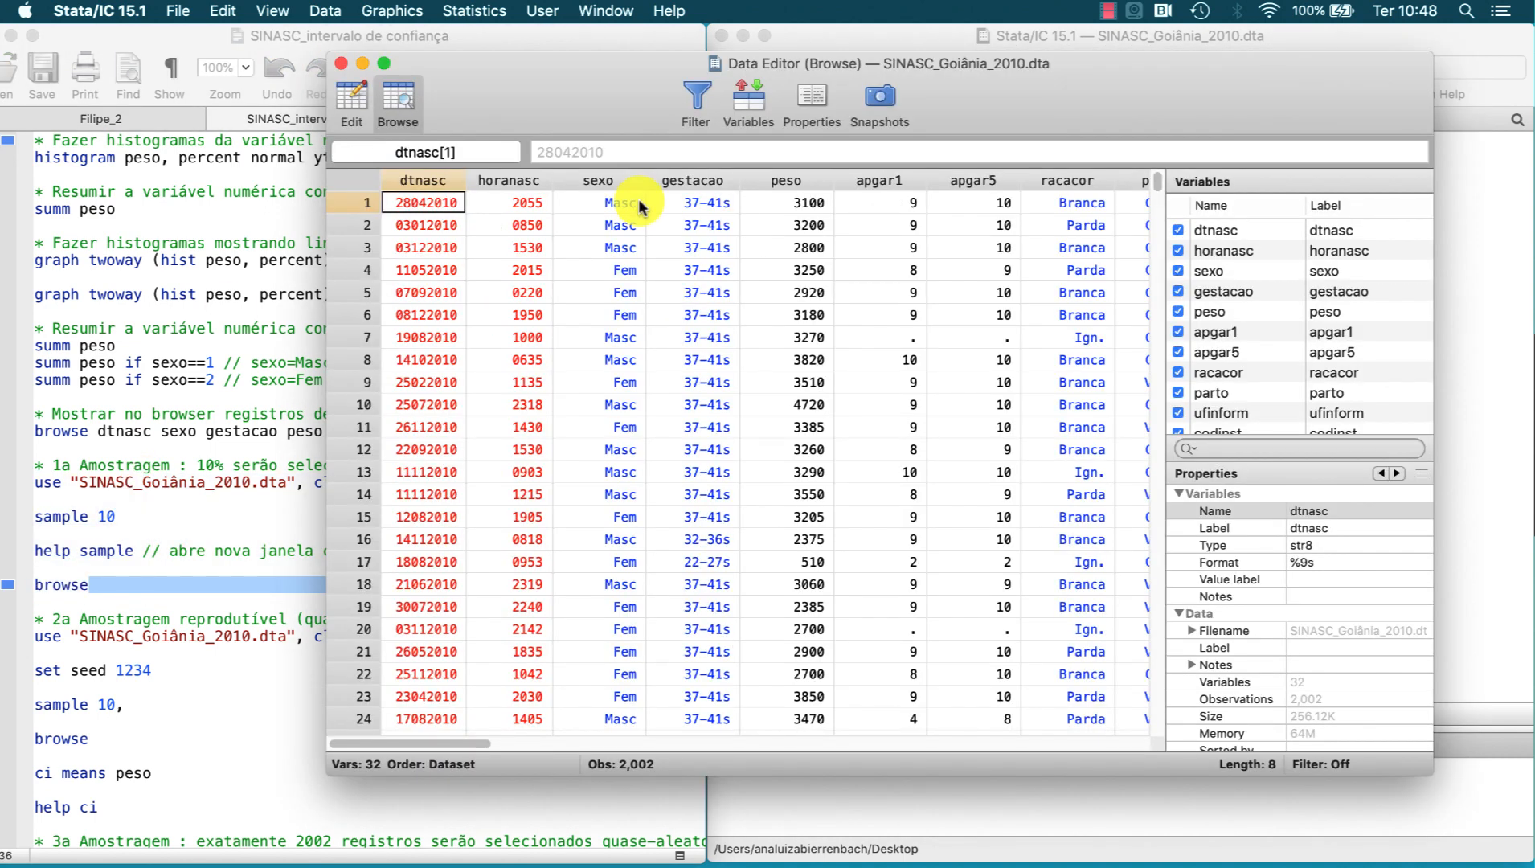
{"action": "left_click", "coordinate": [641, 205]}
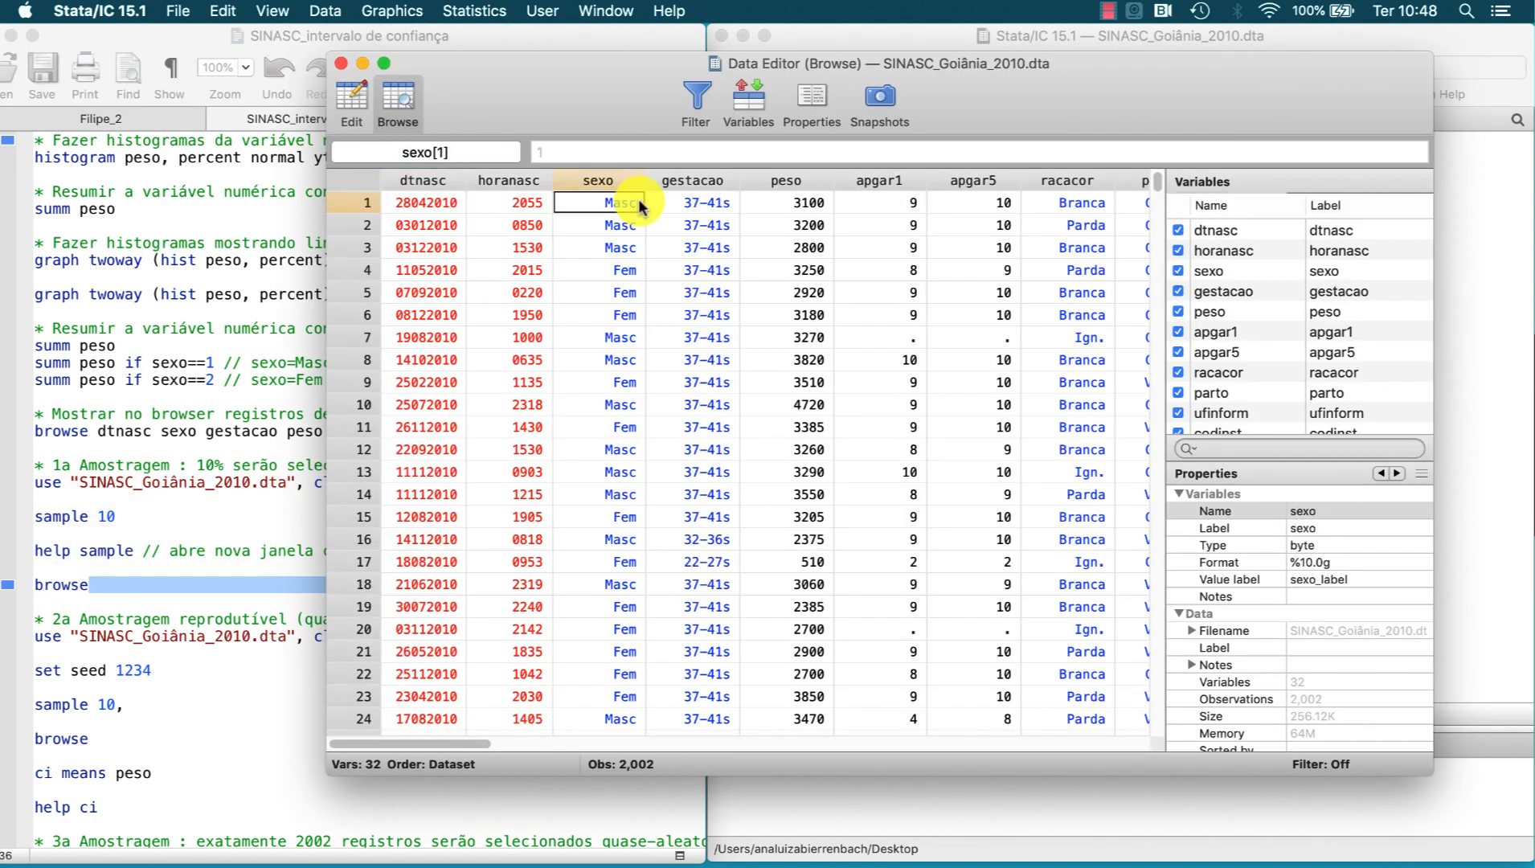
{"action": "left_click", "coordinate": [794, 202]}
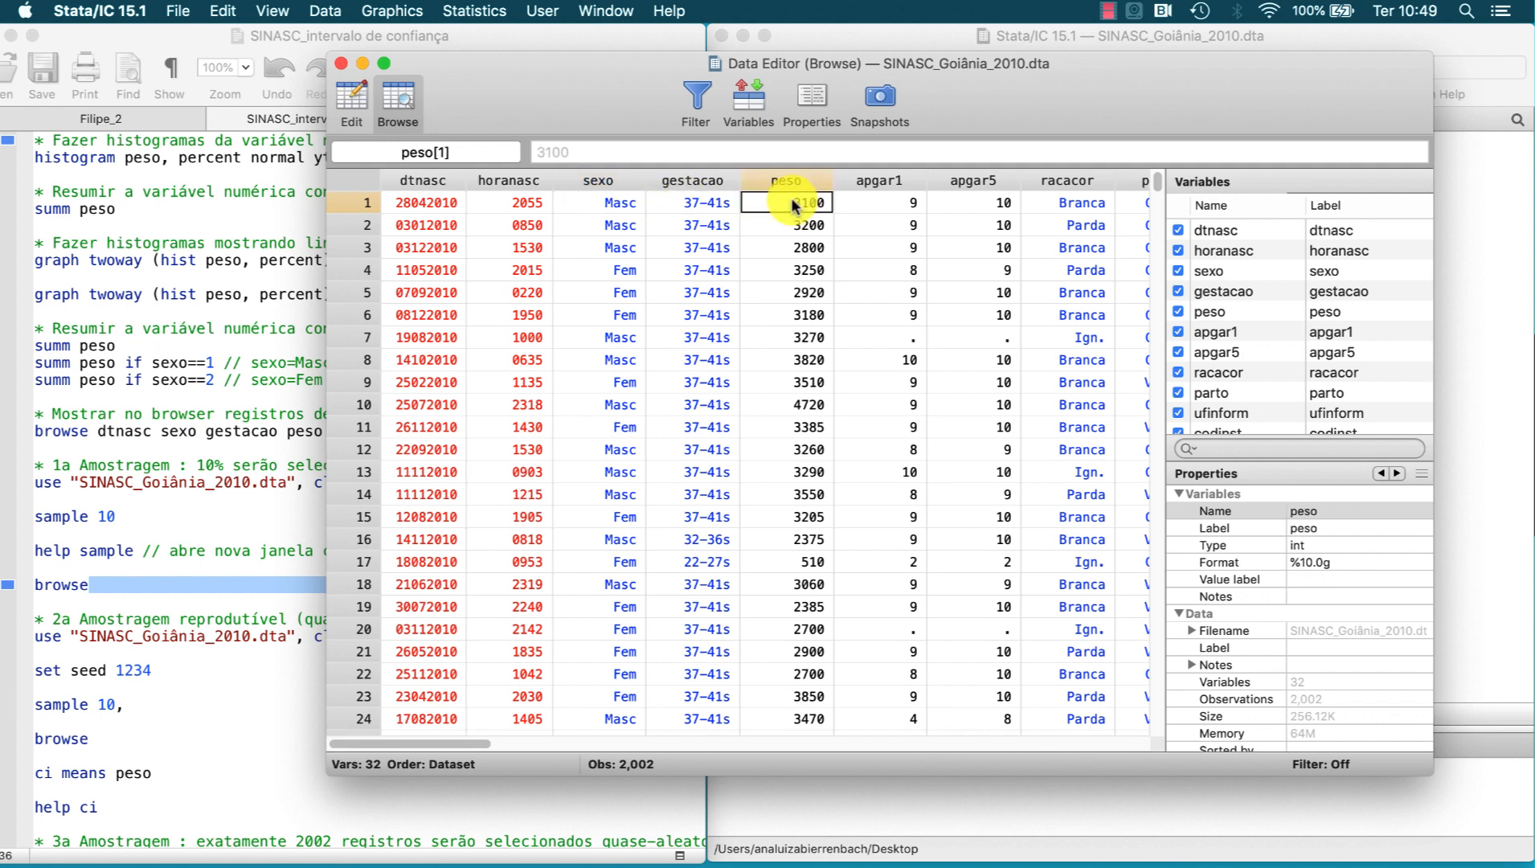
{"action": "left_click", "coordinate": [341, 63]}
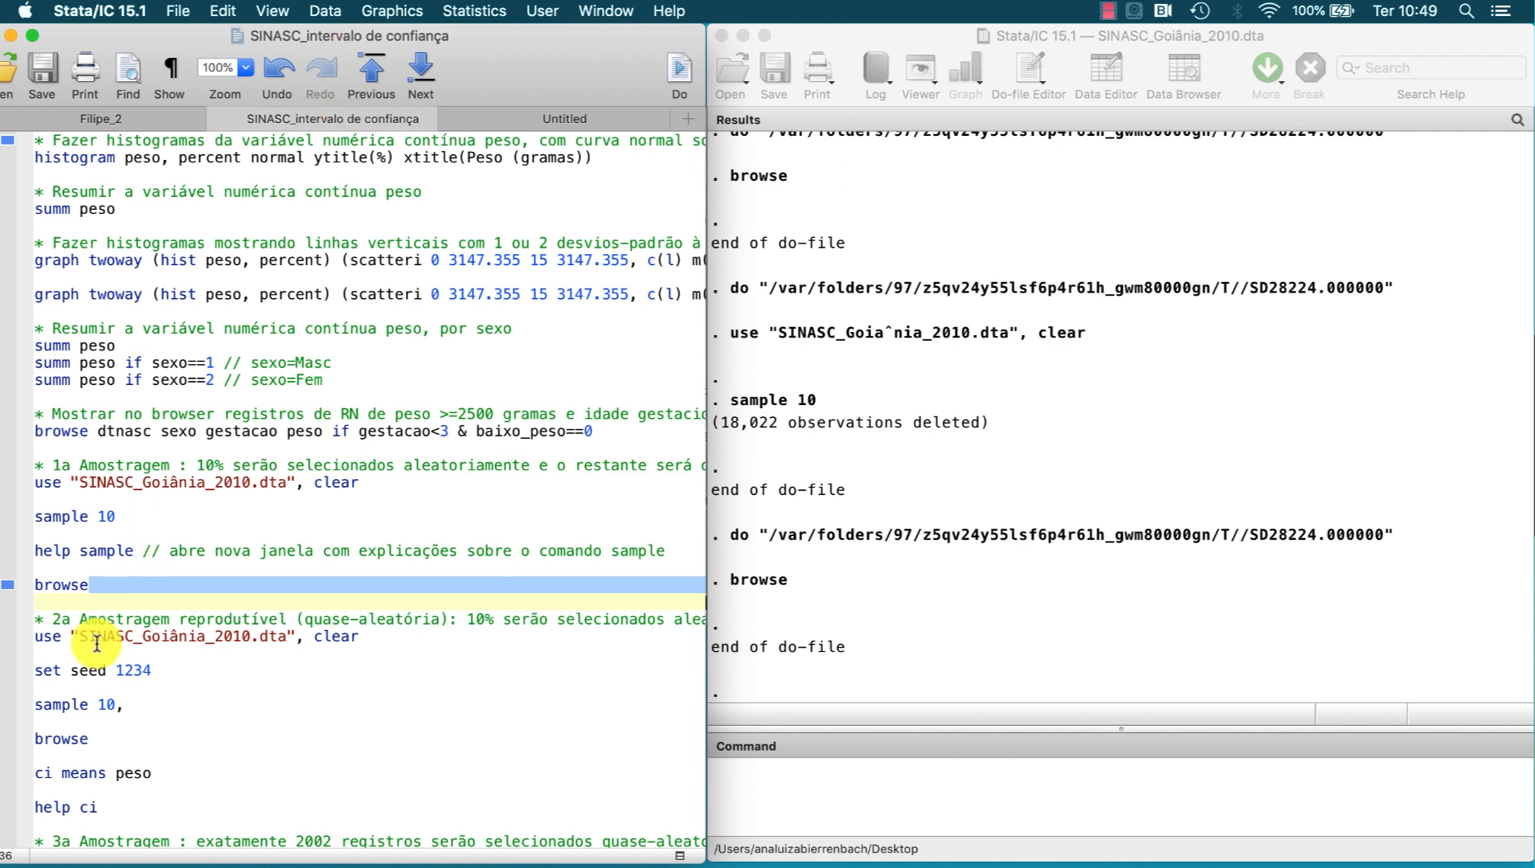
Step: Execute the reproducible sampling block that reloads the dataset, sets seed 1234, draws a 10% sample and browses it
{"action": "left_click", "coordinate": [108, 669]}
{"action": "left_click_drag", "start_coordinate": [108, 669], "coordinate": [35, 677]}
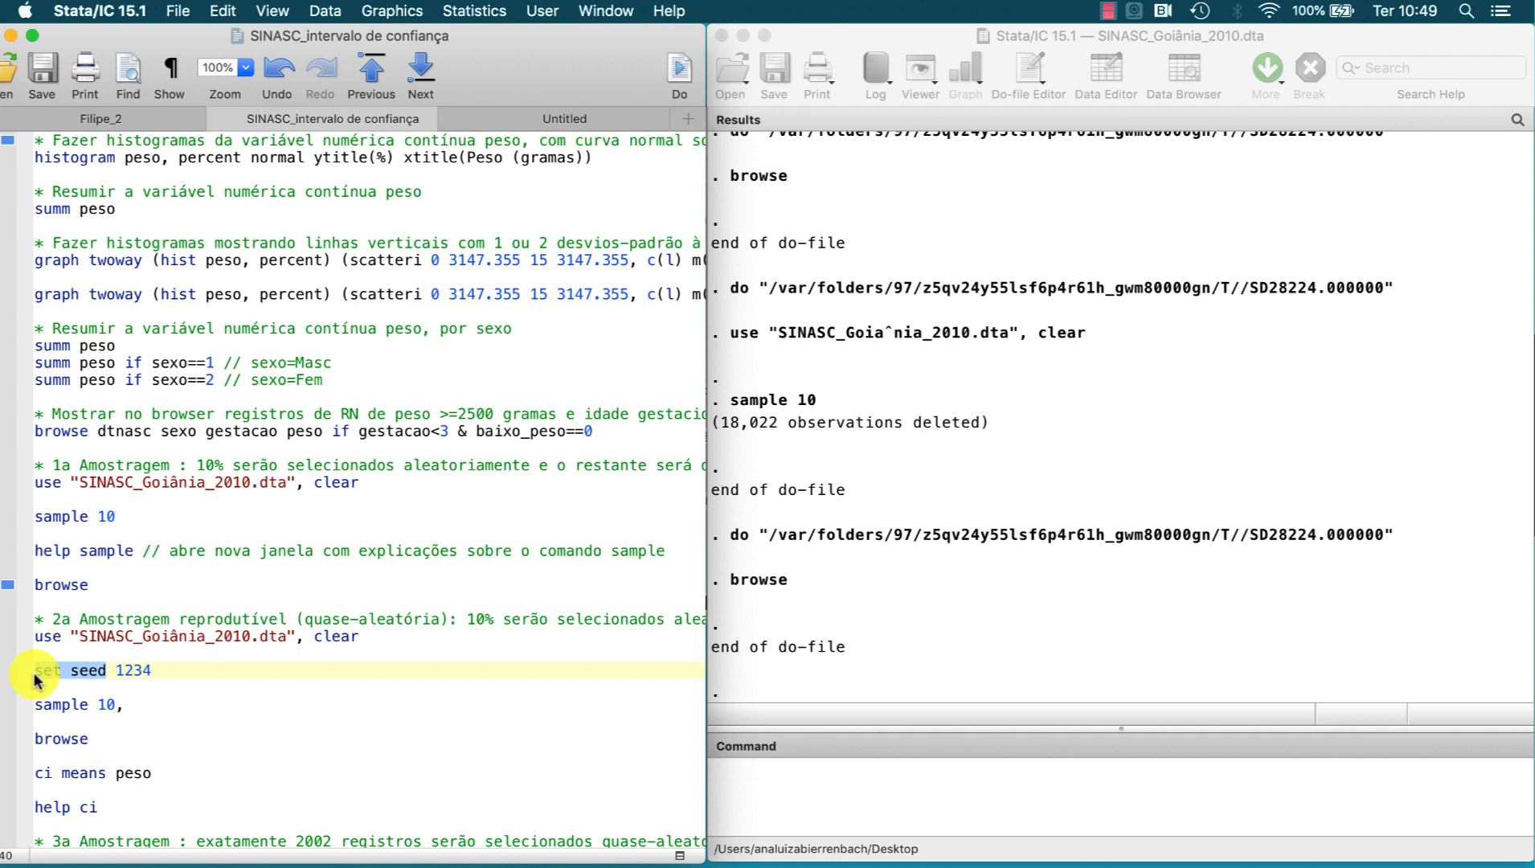
{"action": "double_click", "coordinate": [122, 671]}
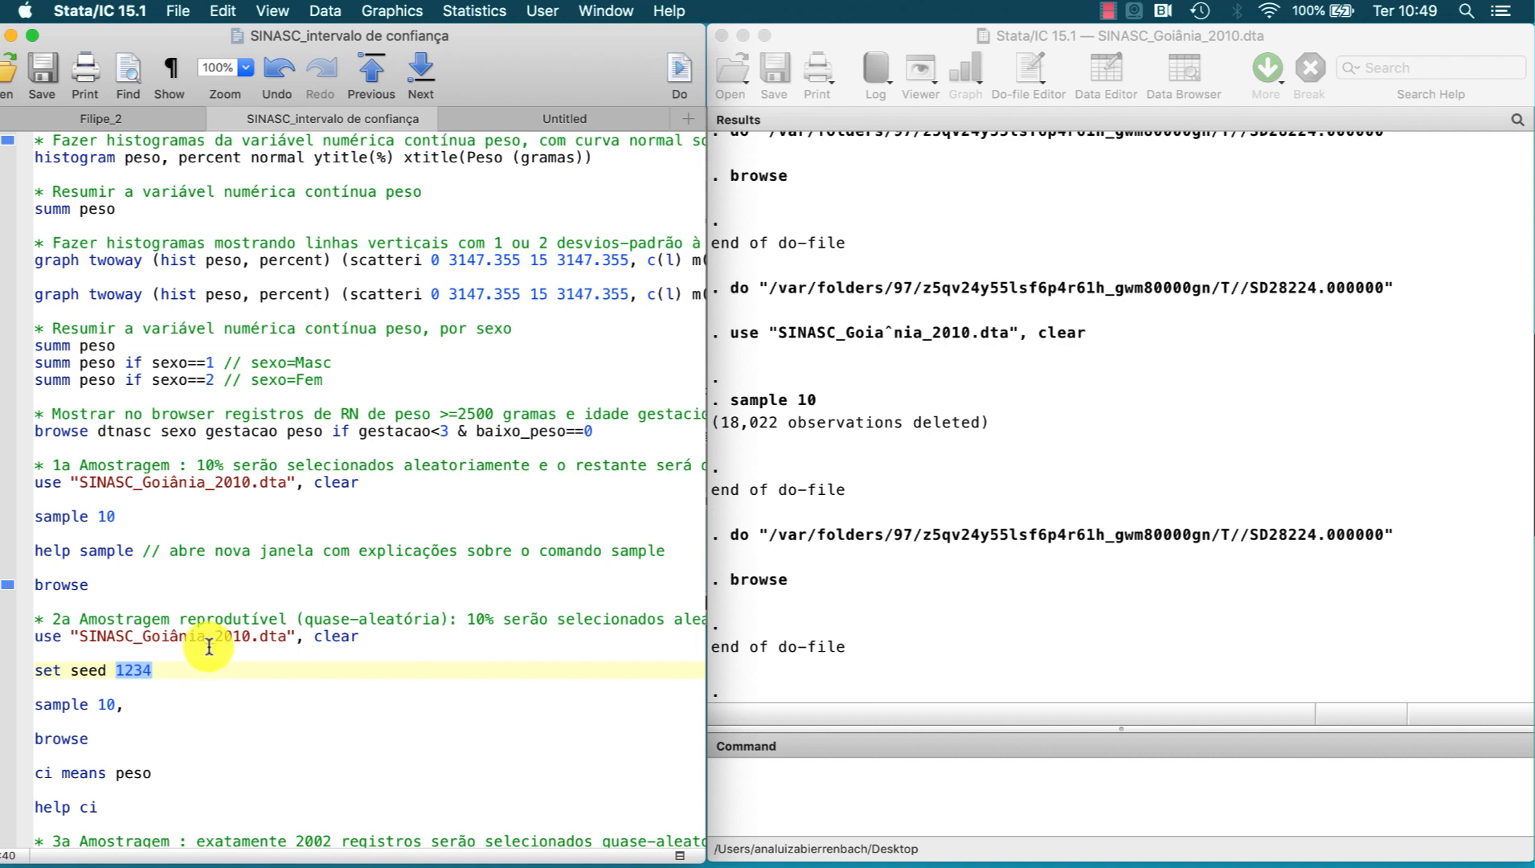
{"action": "left_click_drag", "start_coordinate": [215, 637], "coordinate": [200, 739]}
{"action": "left_click", "coordinate": [679, 73]}
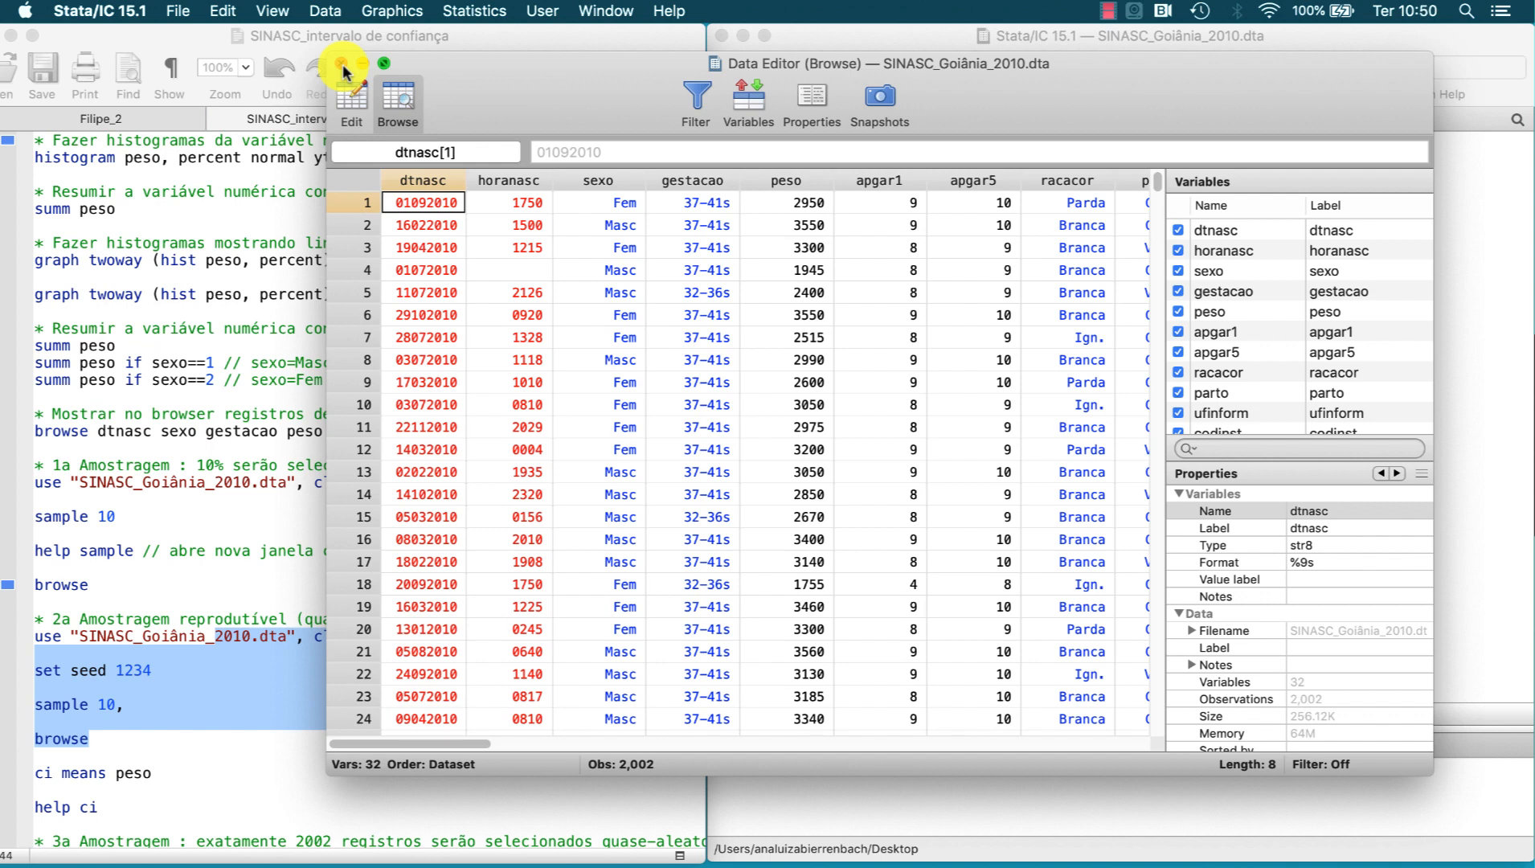
Step: Run ci means peso from the do-file on the seeded sample and bring its results to the front
{"action": "left_click", "coordinate": [127, 721]}
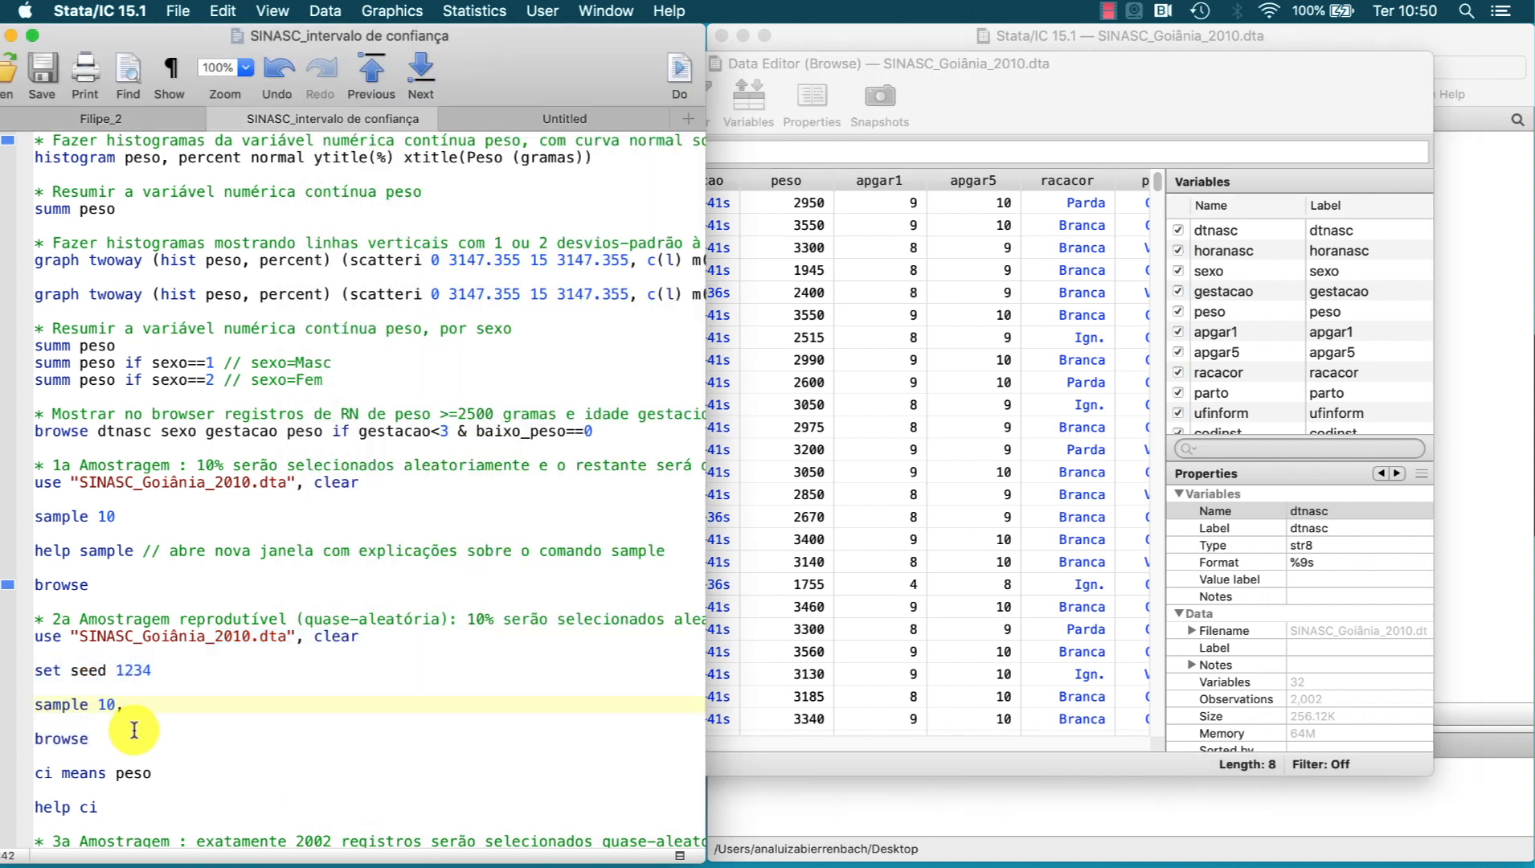
{"action": "scroll", "coordinate": [129, 723], "scroll_direction": "down", "scroll_amount": 3}
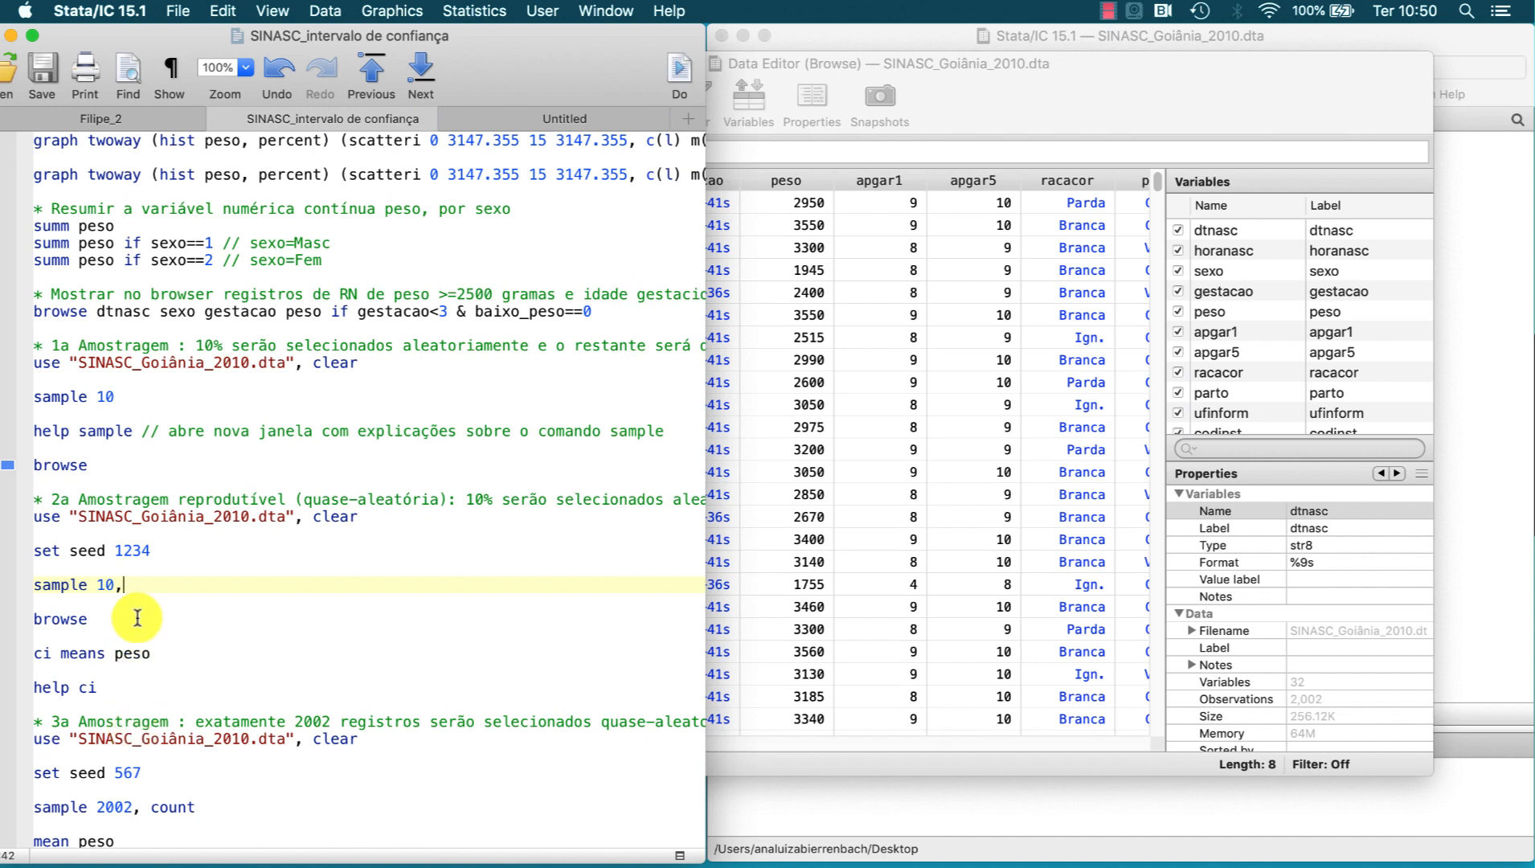
{"action": "left_click_drag", "start_coordinate": [86, 652], "coordinate": [153, 648]}
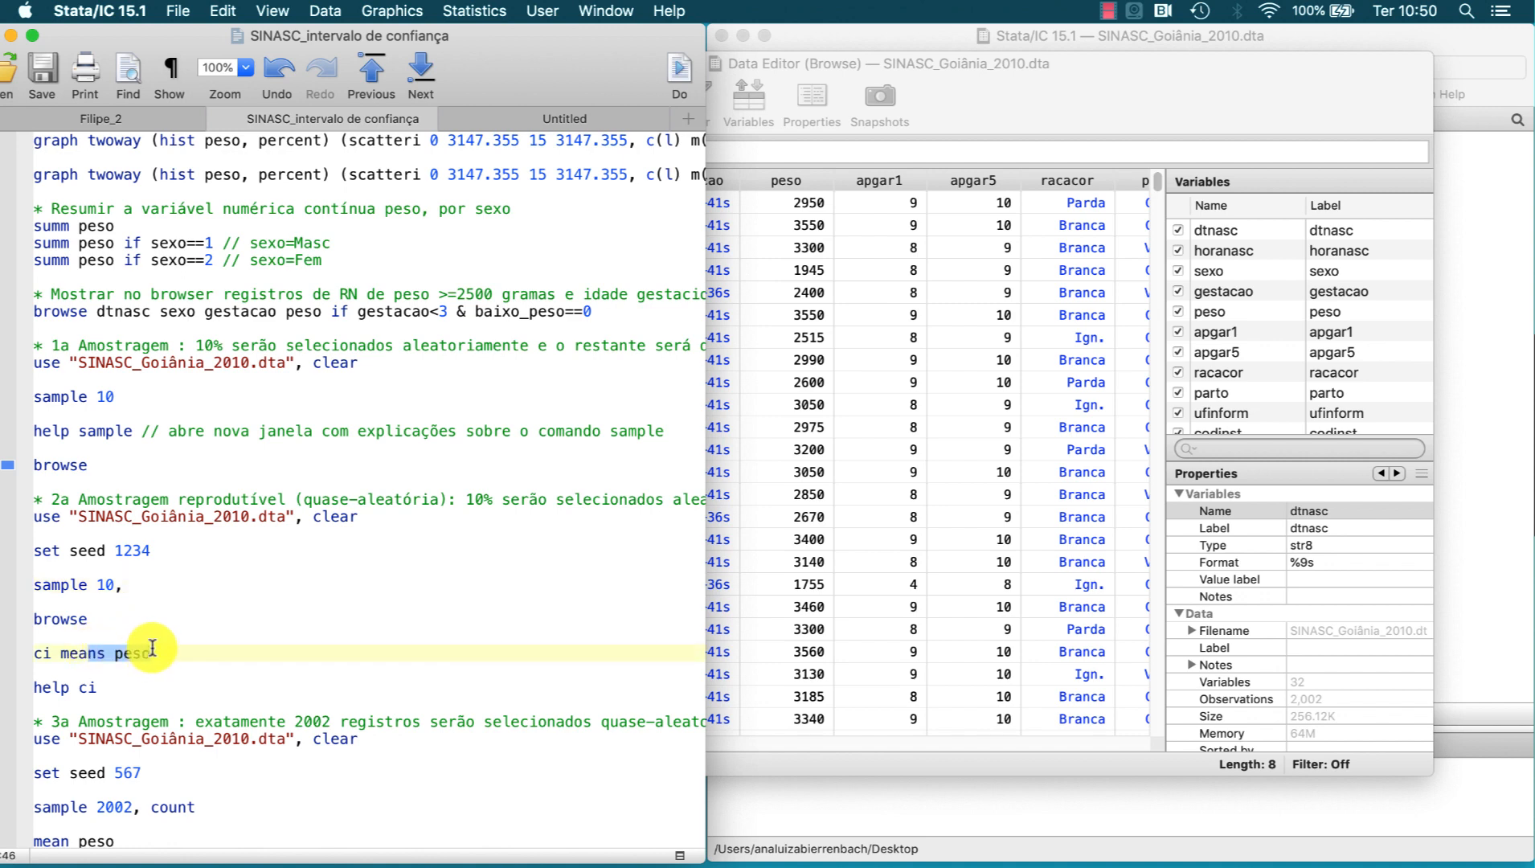
{"action": "left_click", "coordinate": [677, 73]}
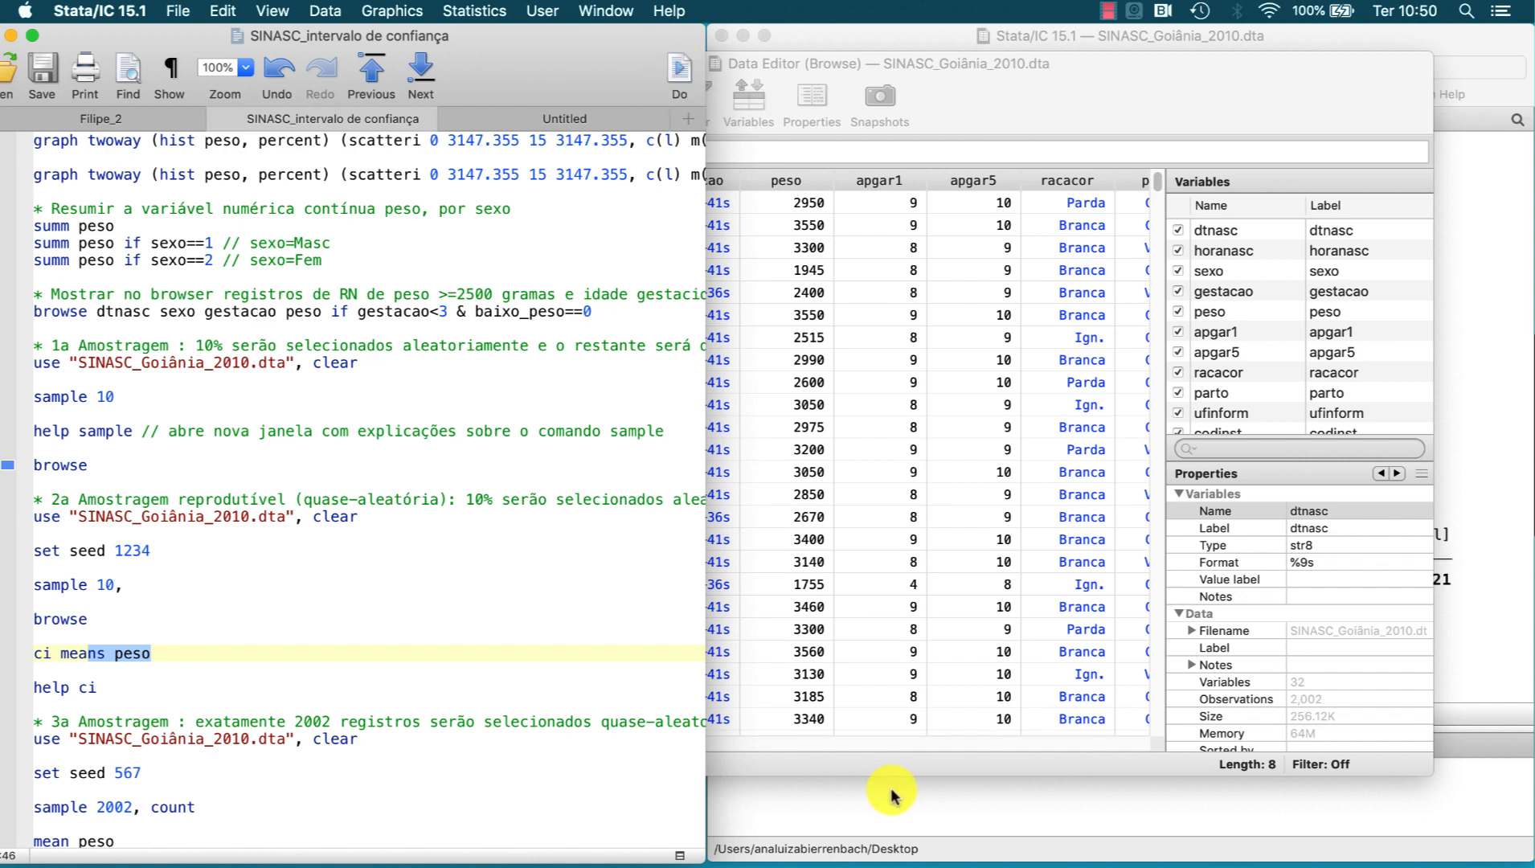
{"action": "left_click", "coordinate": [890, 796]}
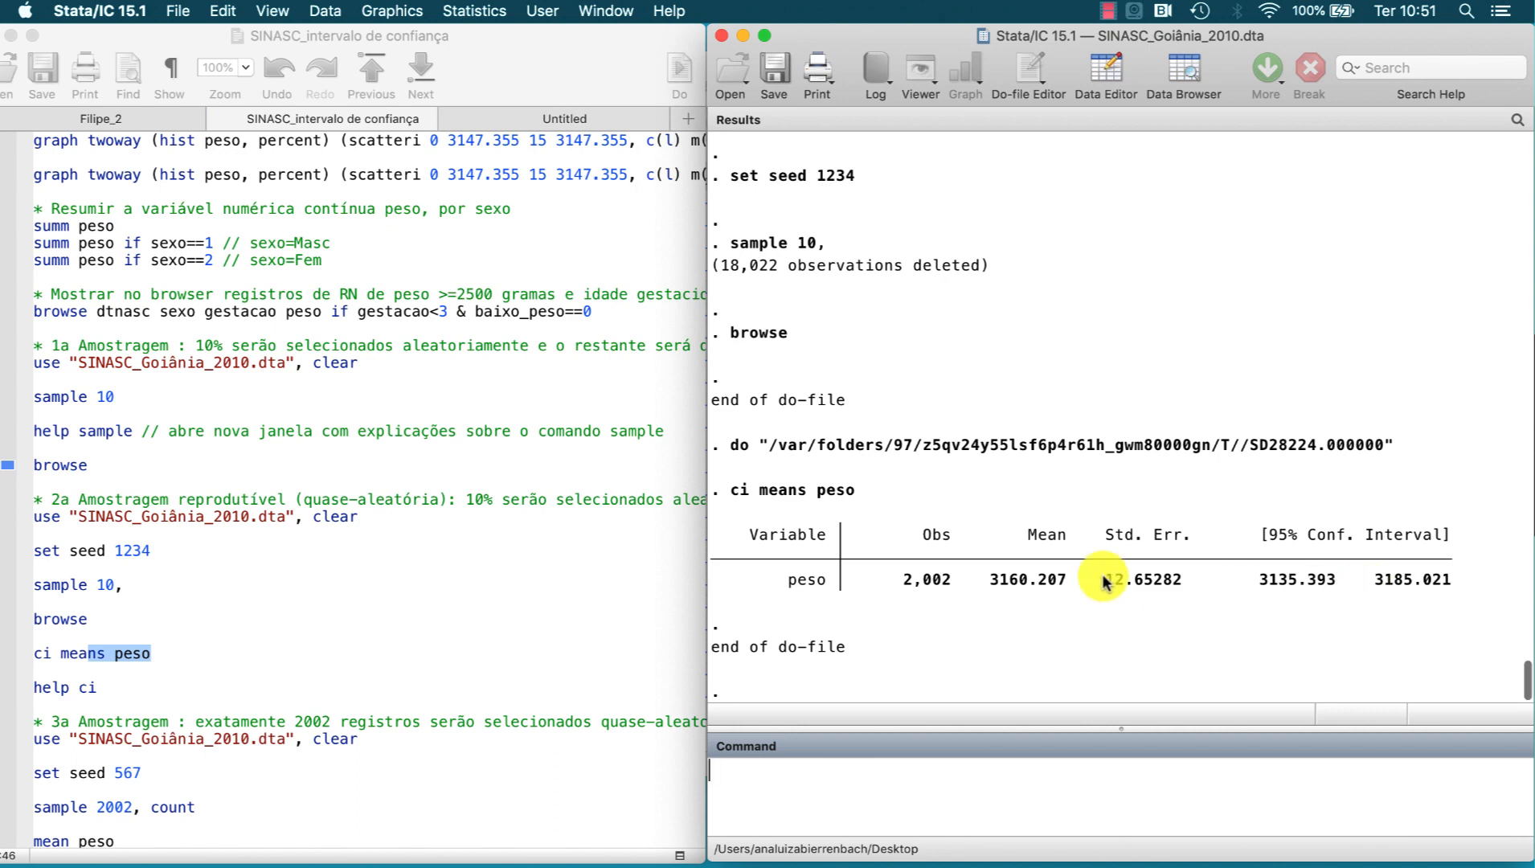
Step: Run help ci from the do-file and skim the syntax and options for confidence intervals
{"action": "scroll", "coordinate": [96, 693], "scroll_direction": "down", "scroll_amount": 5}
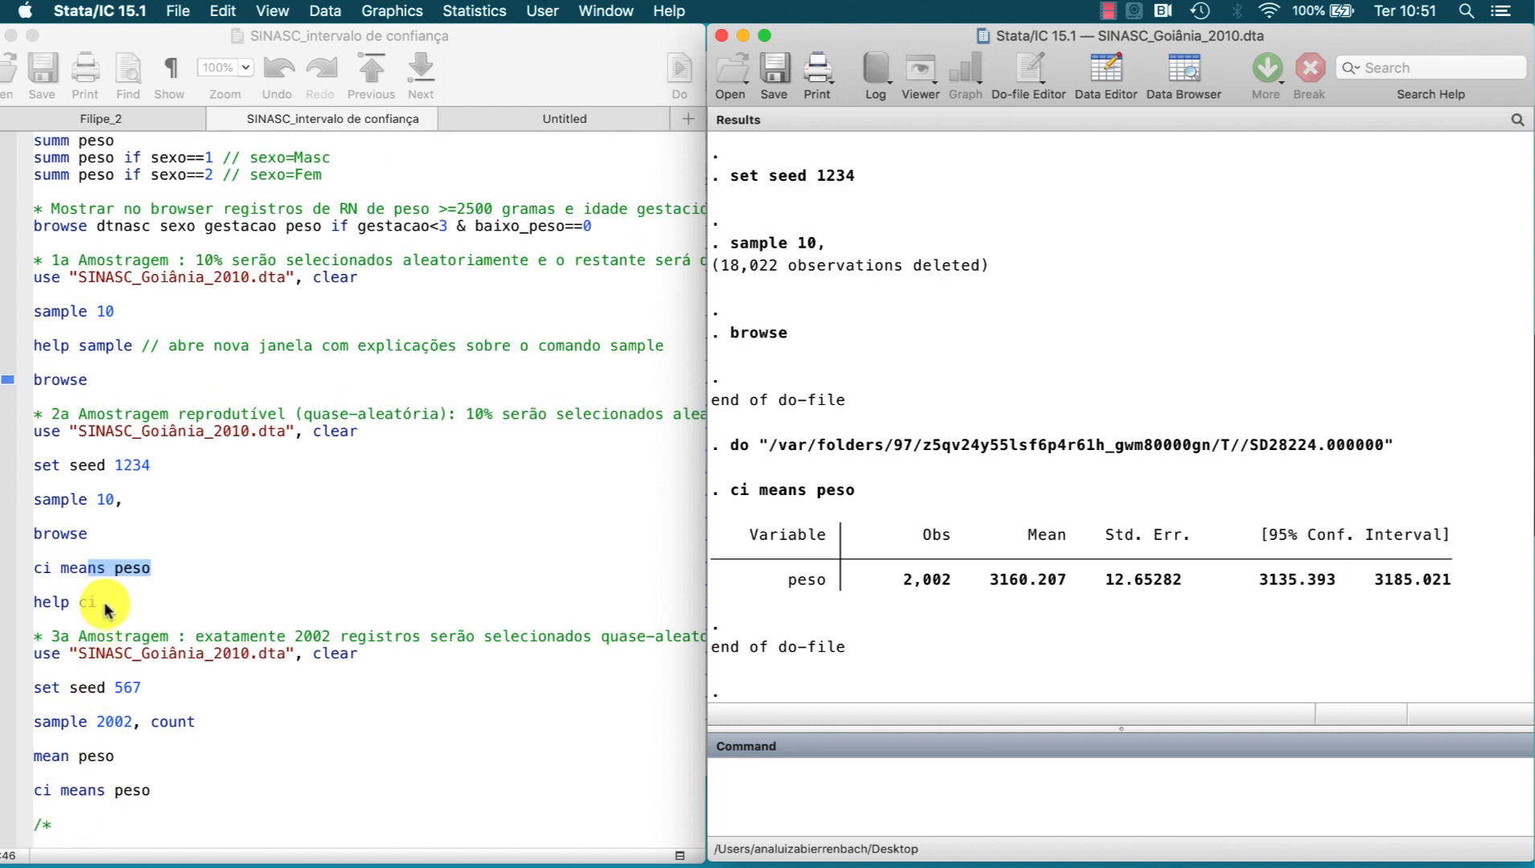
{"action": "left_click_drag", "start_coordinate": [100, 607], "coordinate": [36, 602]}
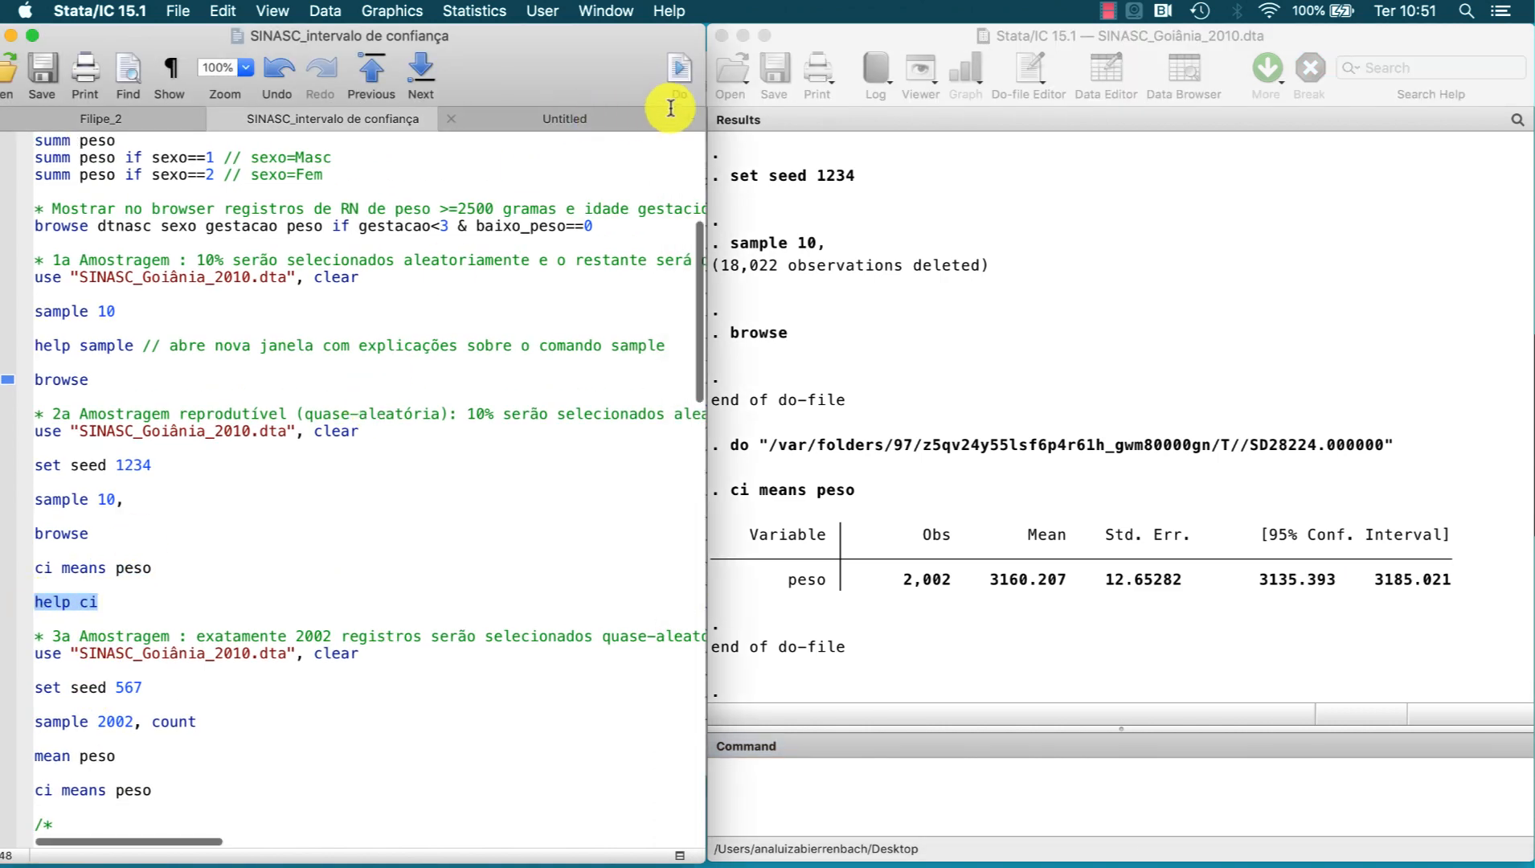
{"action": "left_click", "coordinate": [676, 74]}
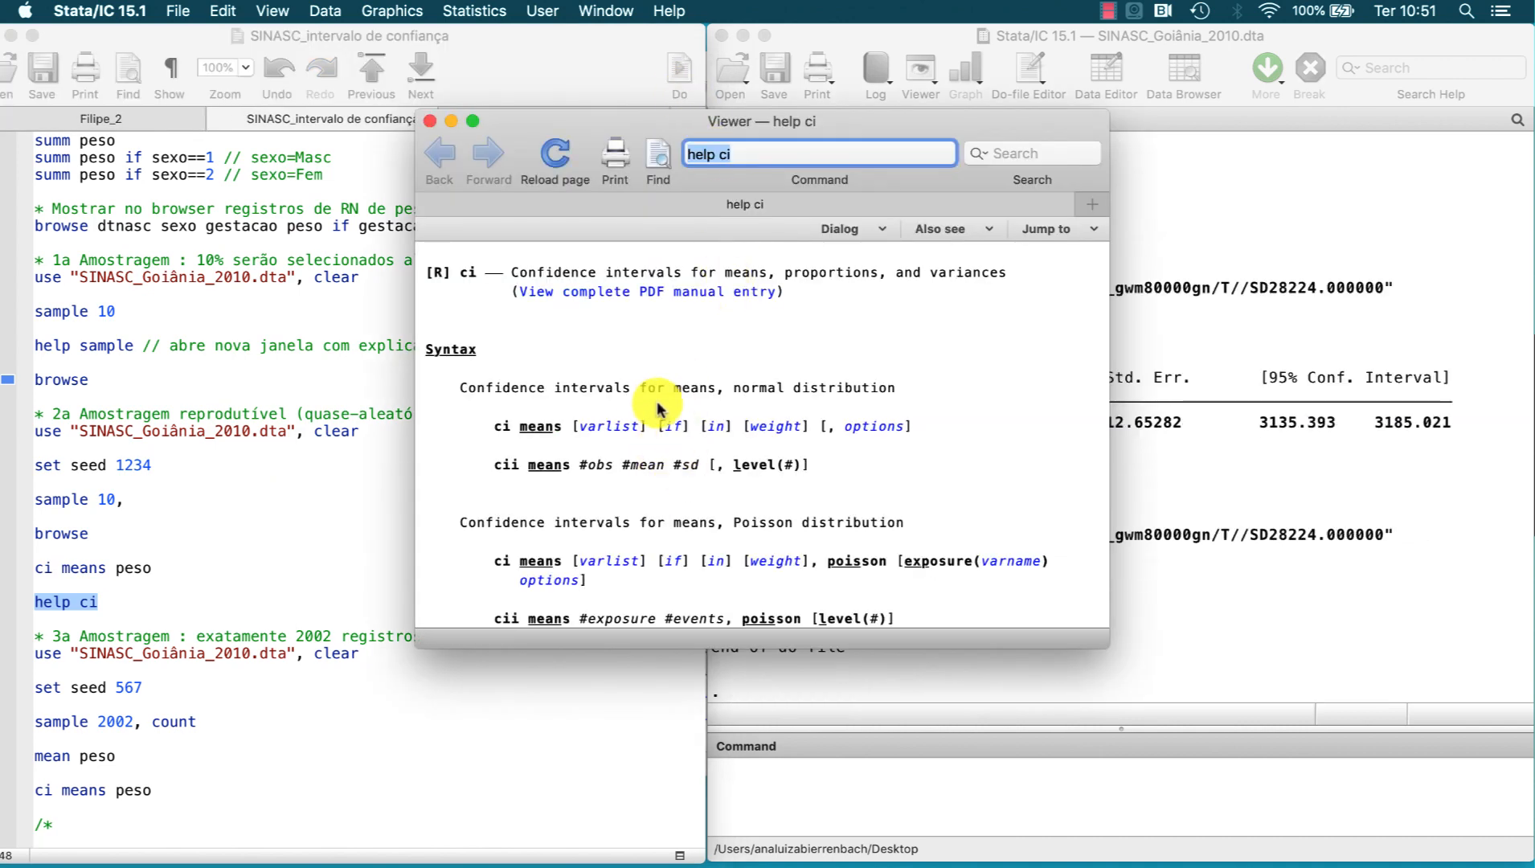
{"action": "scroll", "coordinate": [684, 422], "scroll_direction": "down", "scroll_amount": 8}
{"action": "scroll", "coordinate": [684, 421], "scroll_direction": "down", "scroll_amount": 10}
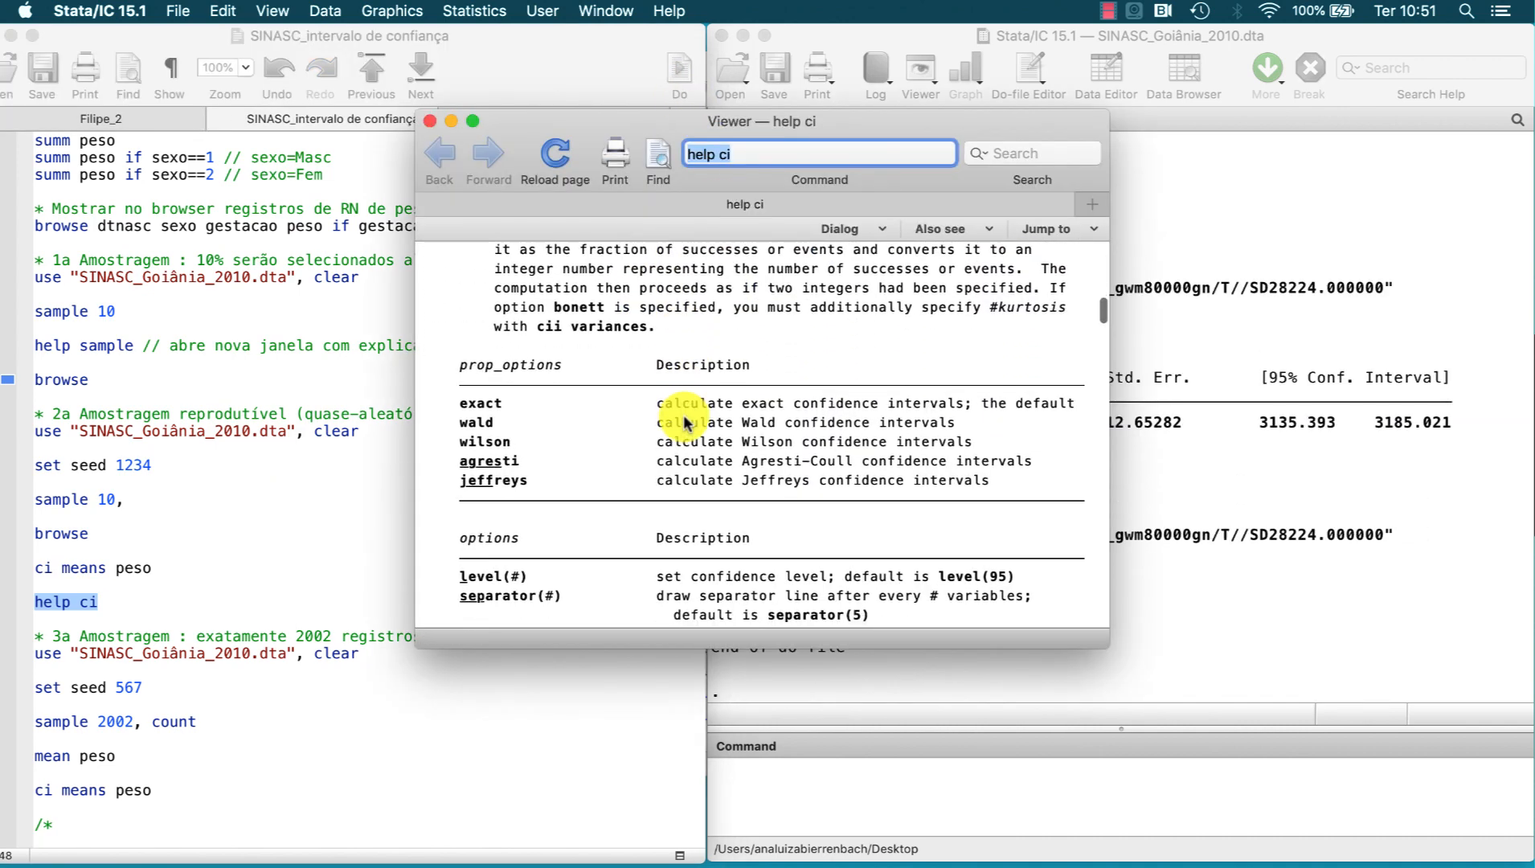
{"action": "scroll", "coordinate": [683, 418], "scroll_direction": "up", "scroll_amount": 8}
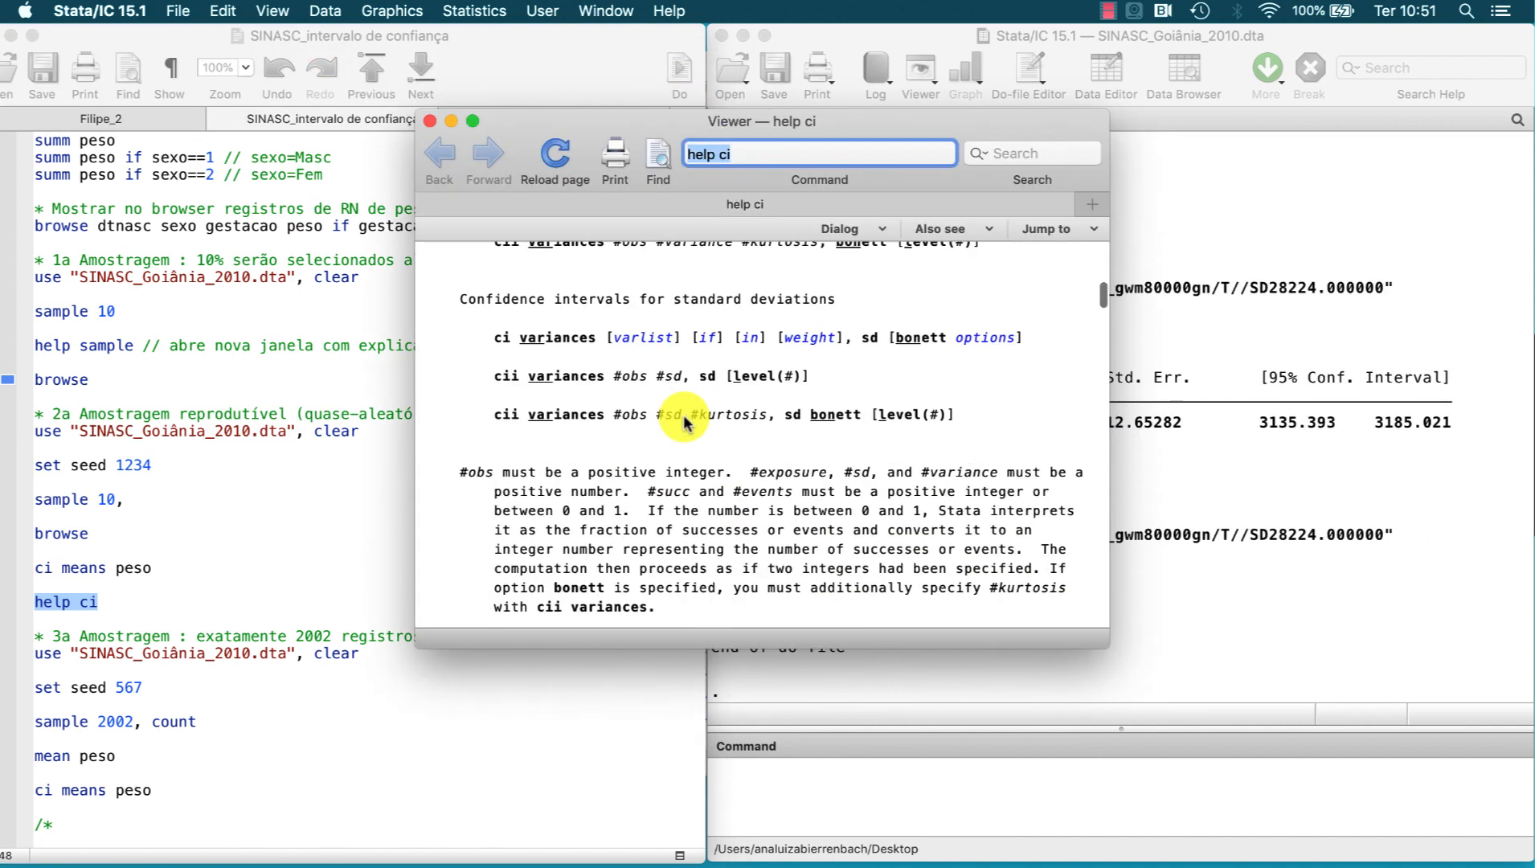
Step: Close the ci help and run the third sampling block from the do-file: reload SINASC_Goiânia_2010.dta, set seed 567 and sample exactly 2002 records with count
{"action": "left_click", "coordinate": [431, 129]}
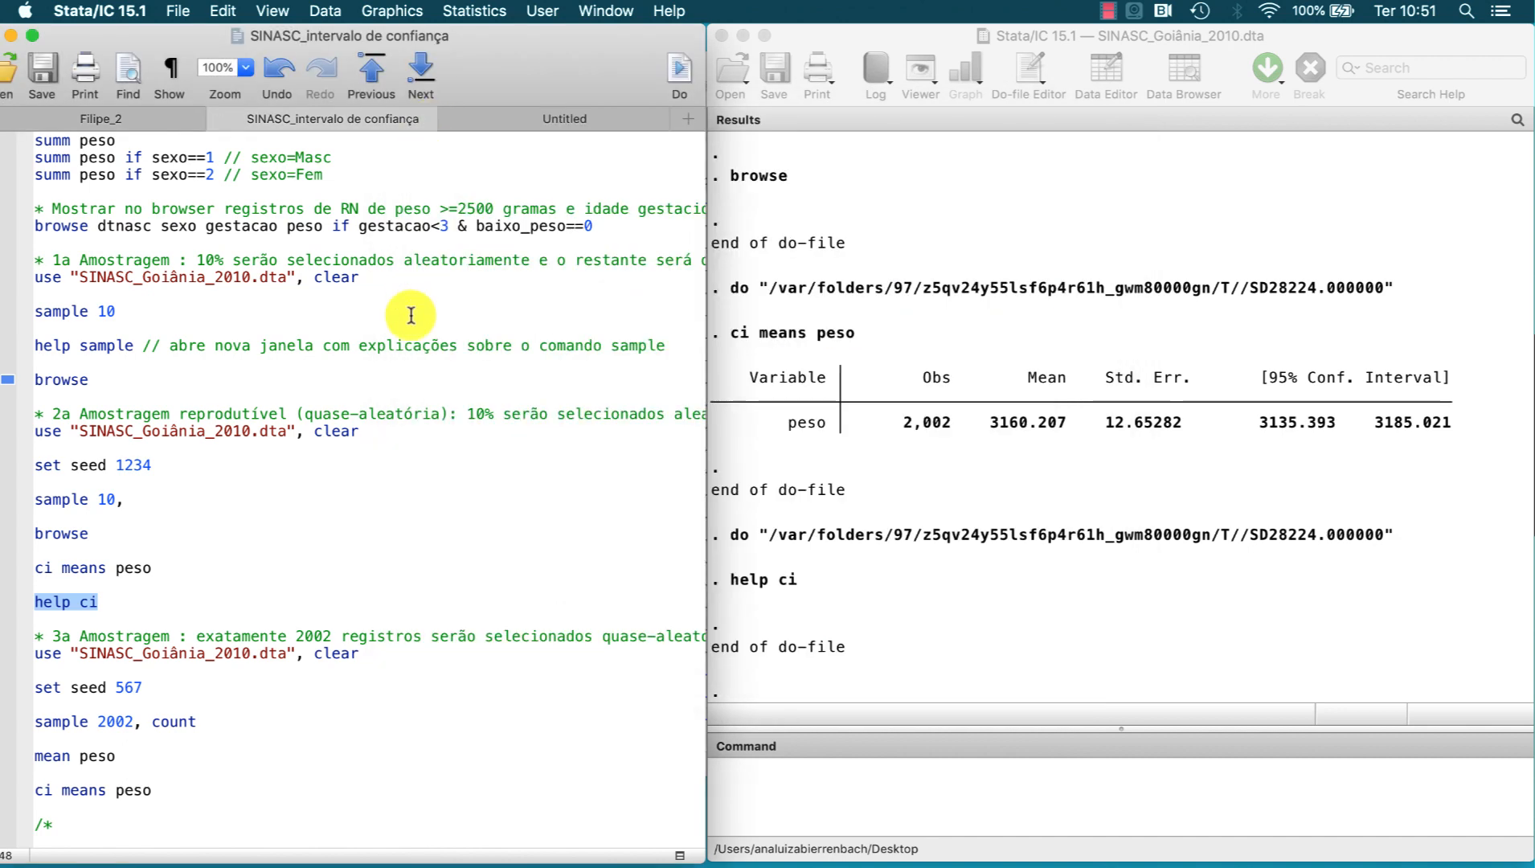
{"action": "scroll", "coordinate": [411, 339], "scroll_direction": "down", "scroll_amount": 5}
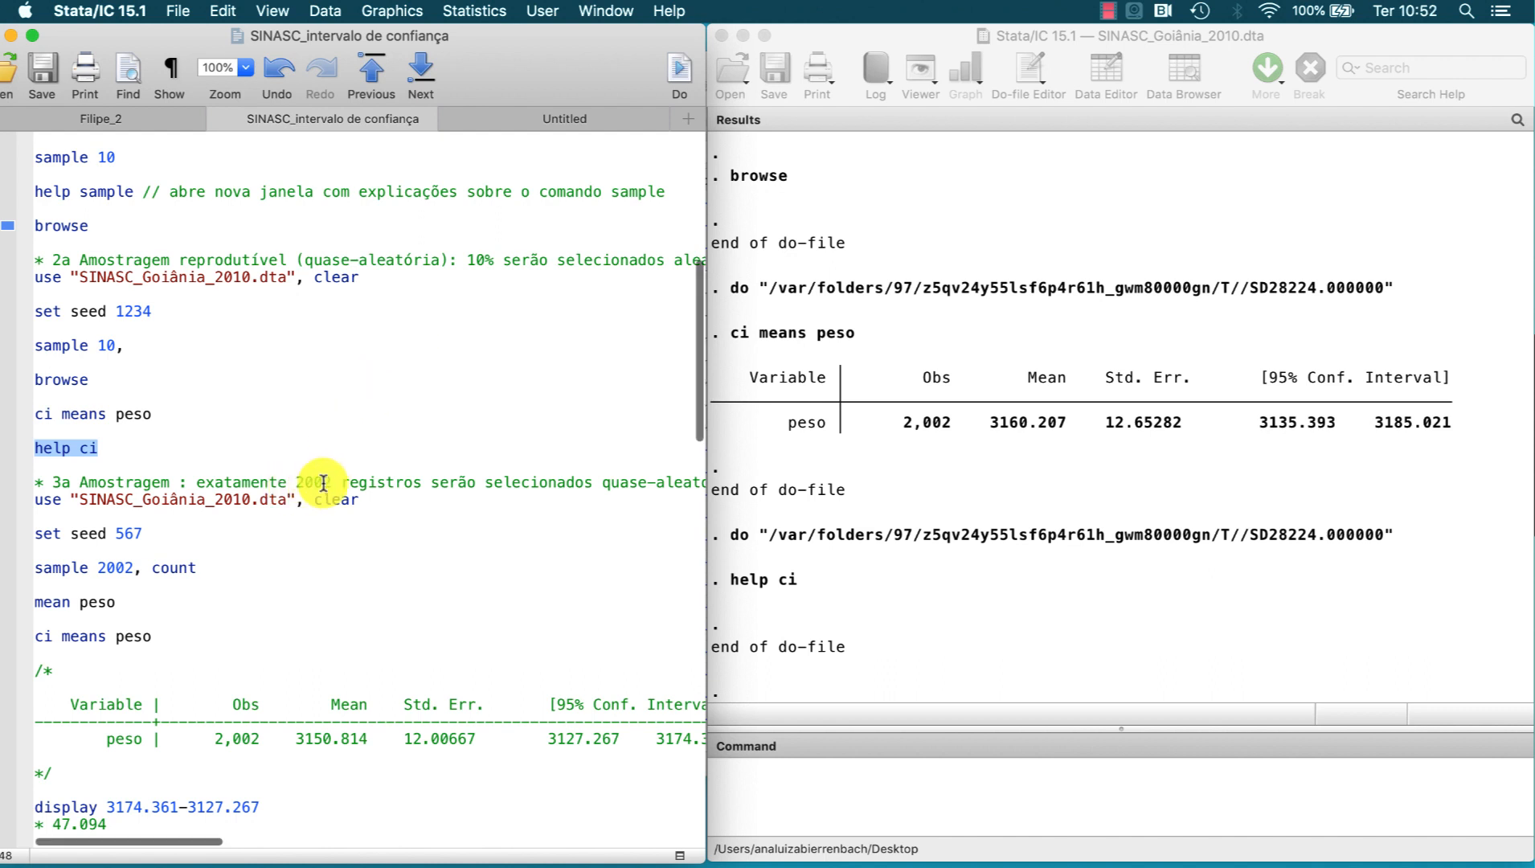
{"action": "left_click_drag", "start_coordinate": [338, 482], "coordinate": [297, 485]}
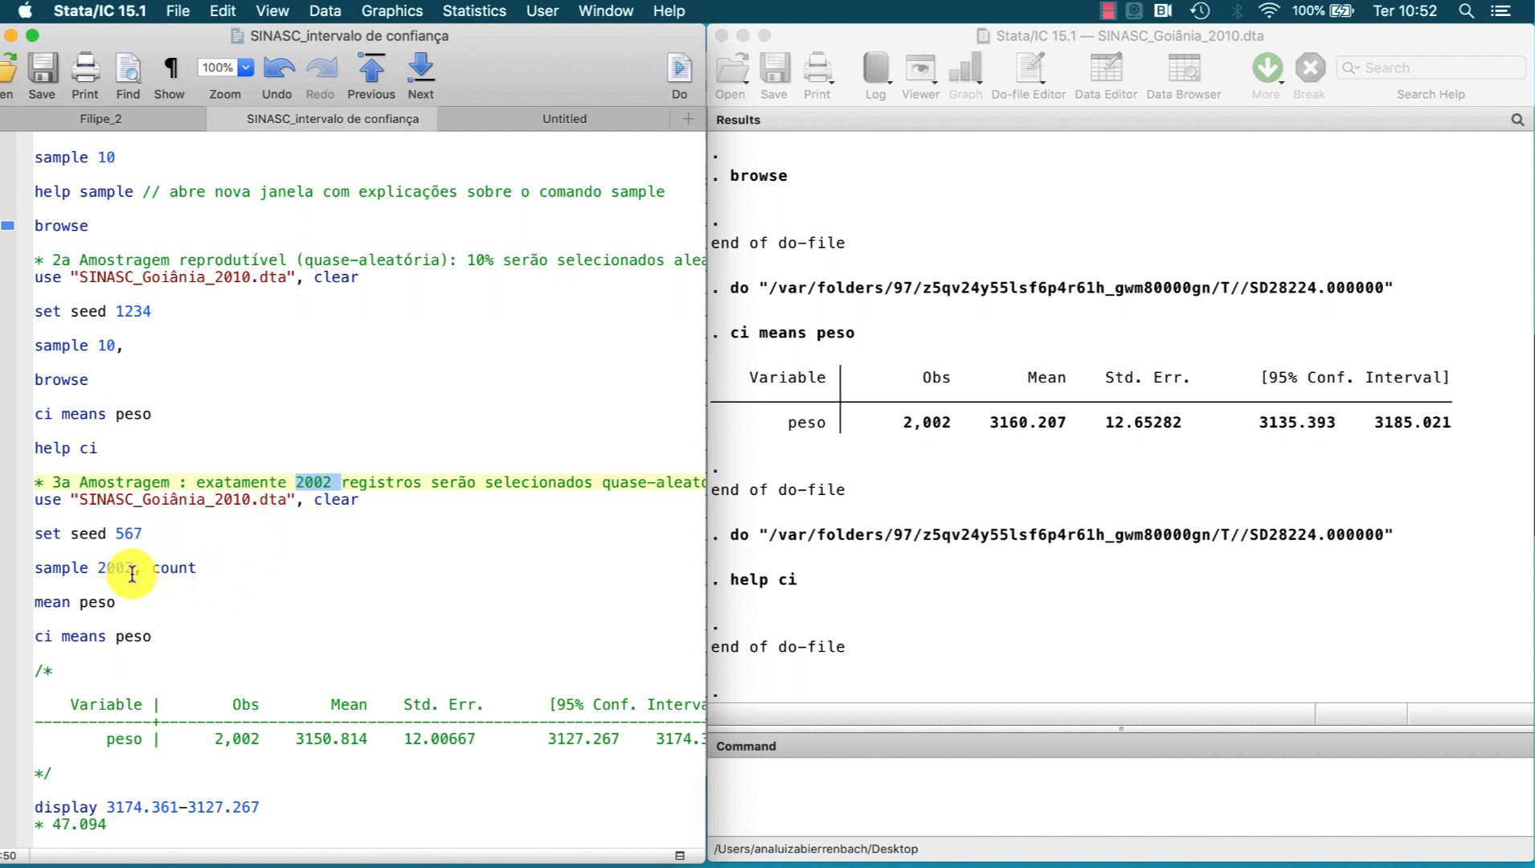
{"action": "left_click_drag", "start_coordinate": [132, 569], "coordinate": [93, 569]}
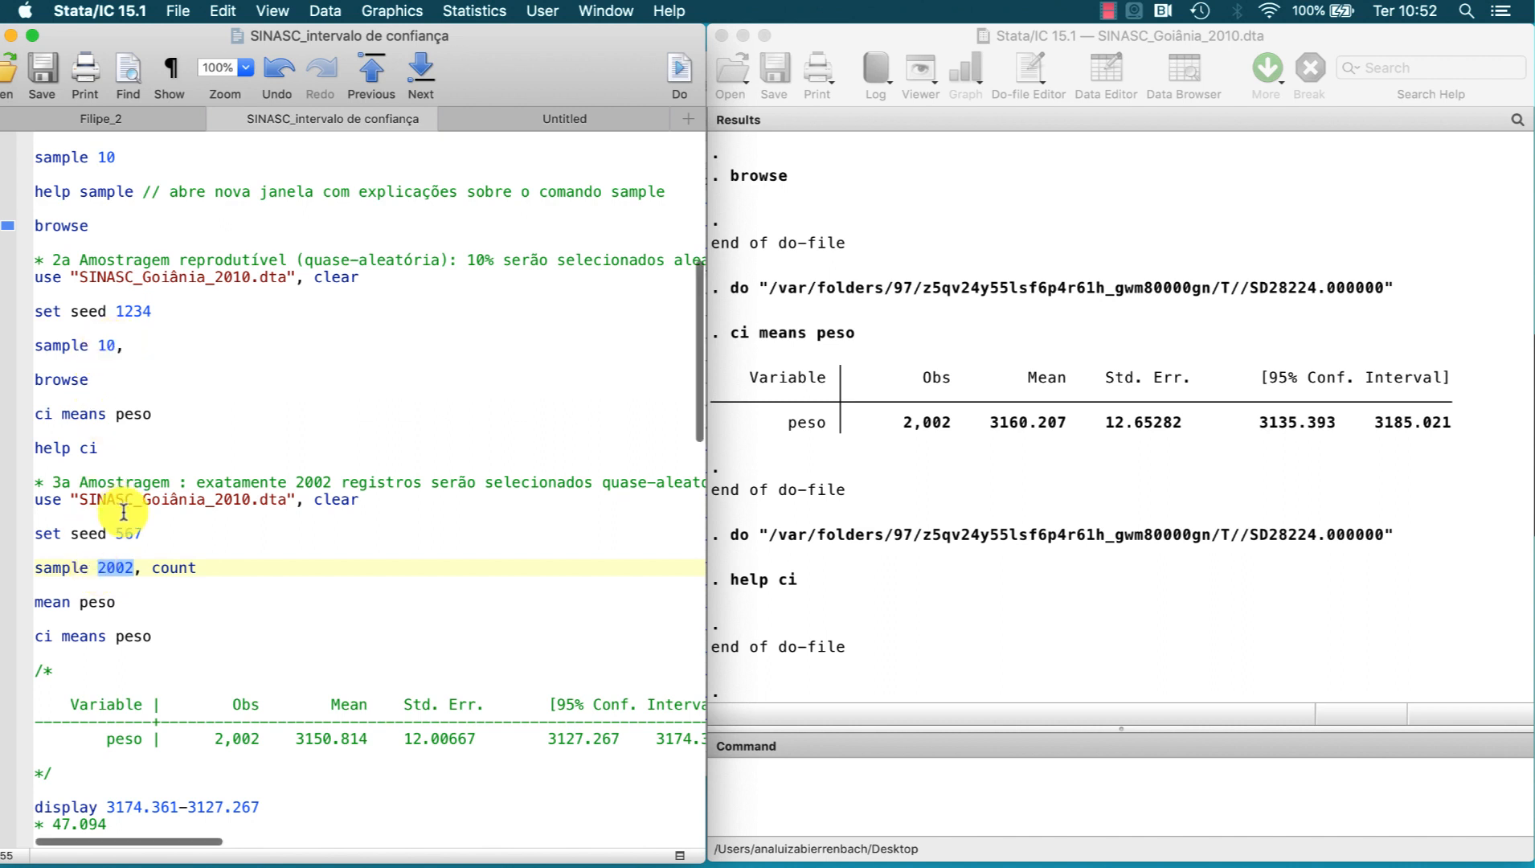
{"action": "double_click", "coordinate": [139, 568]}
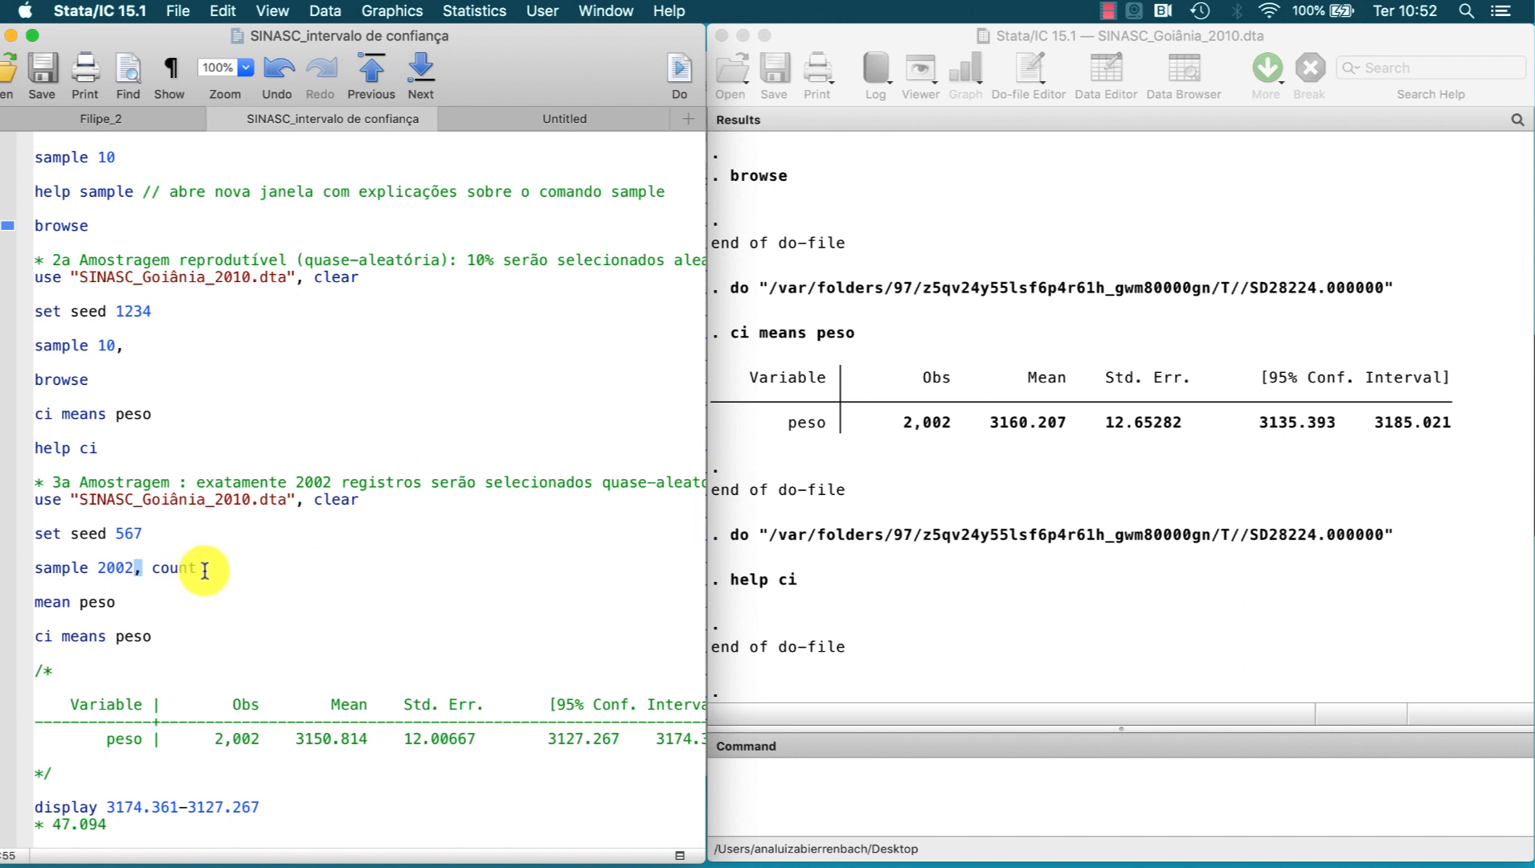
{"action": "double_click", "coordinate": [188, 568]}
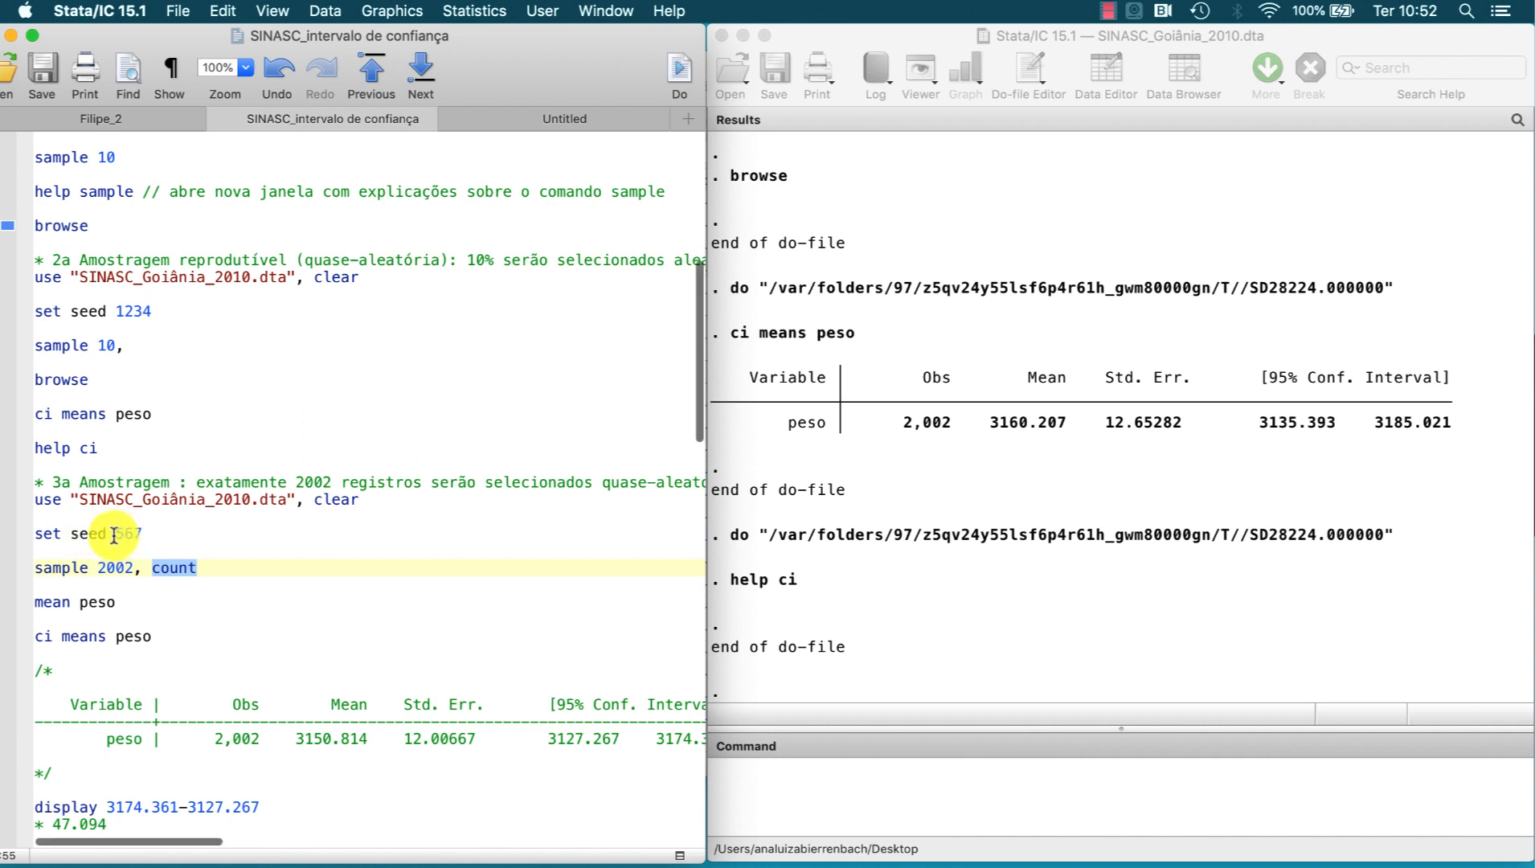
{"action": "left_click_drag", "start_coordinate": [161, 497], "coordinate": [161, 571]}
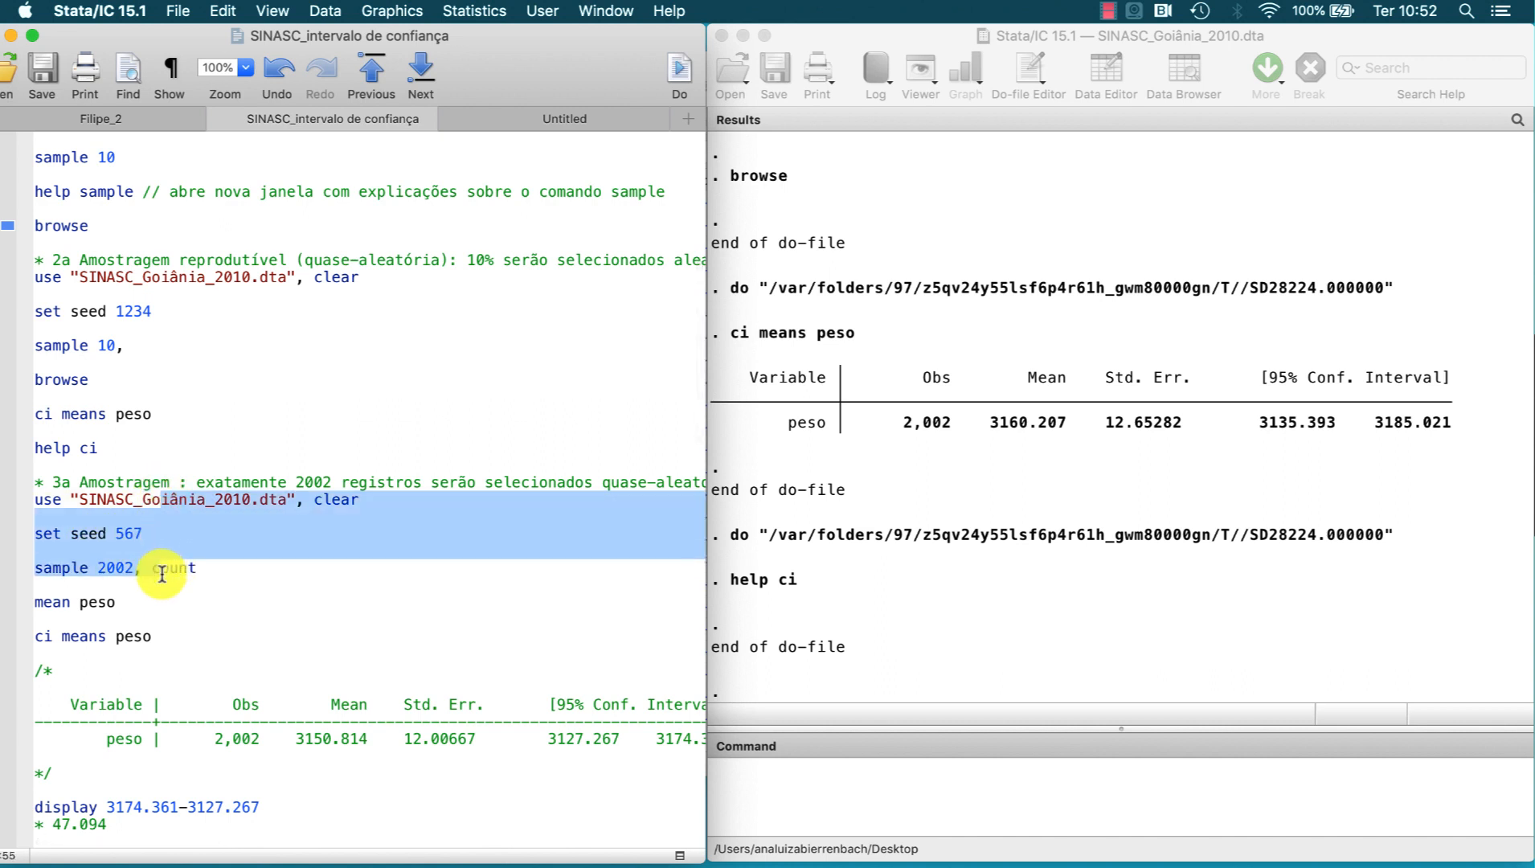
{"action": "left_click", "coordinate": [679, 69]}
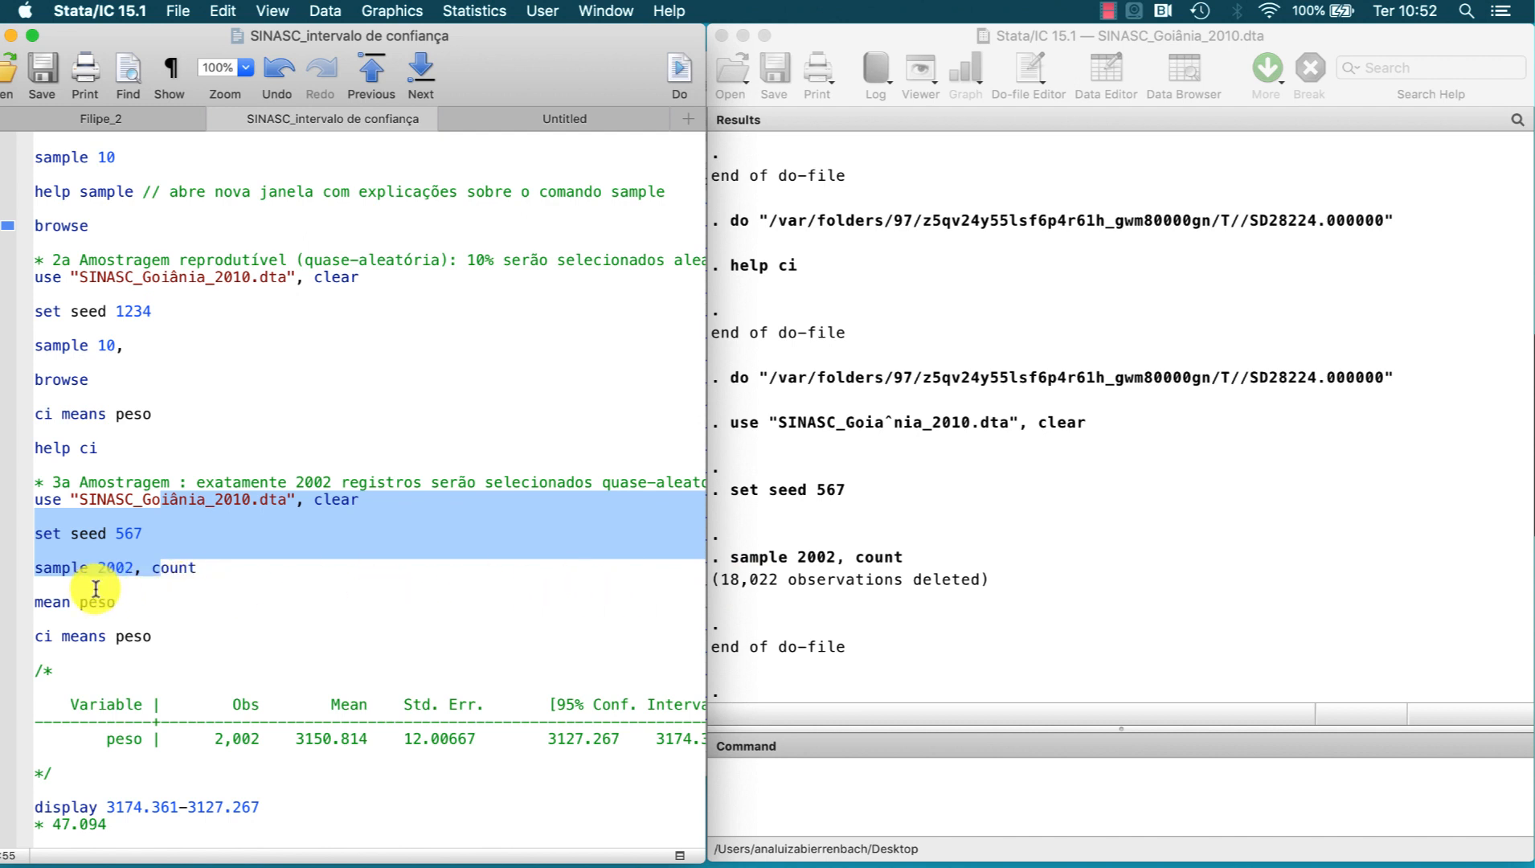
Step: Run mean peso from the do-file on the 2002-record sample and bring its results to the front
{"action": "left_click_drag", "start_coordinate": [95, 589], "coordinate": [135, 597]}
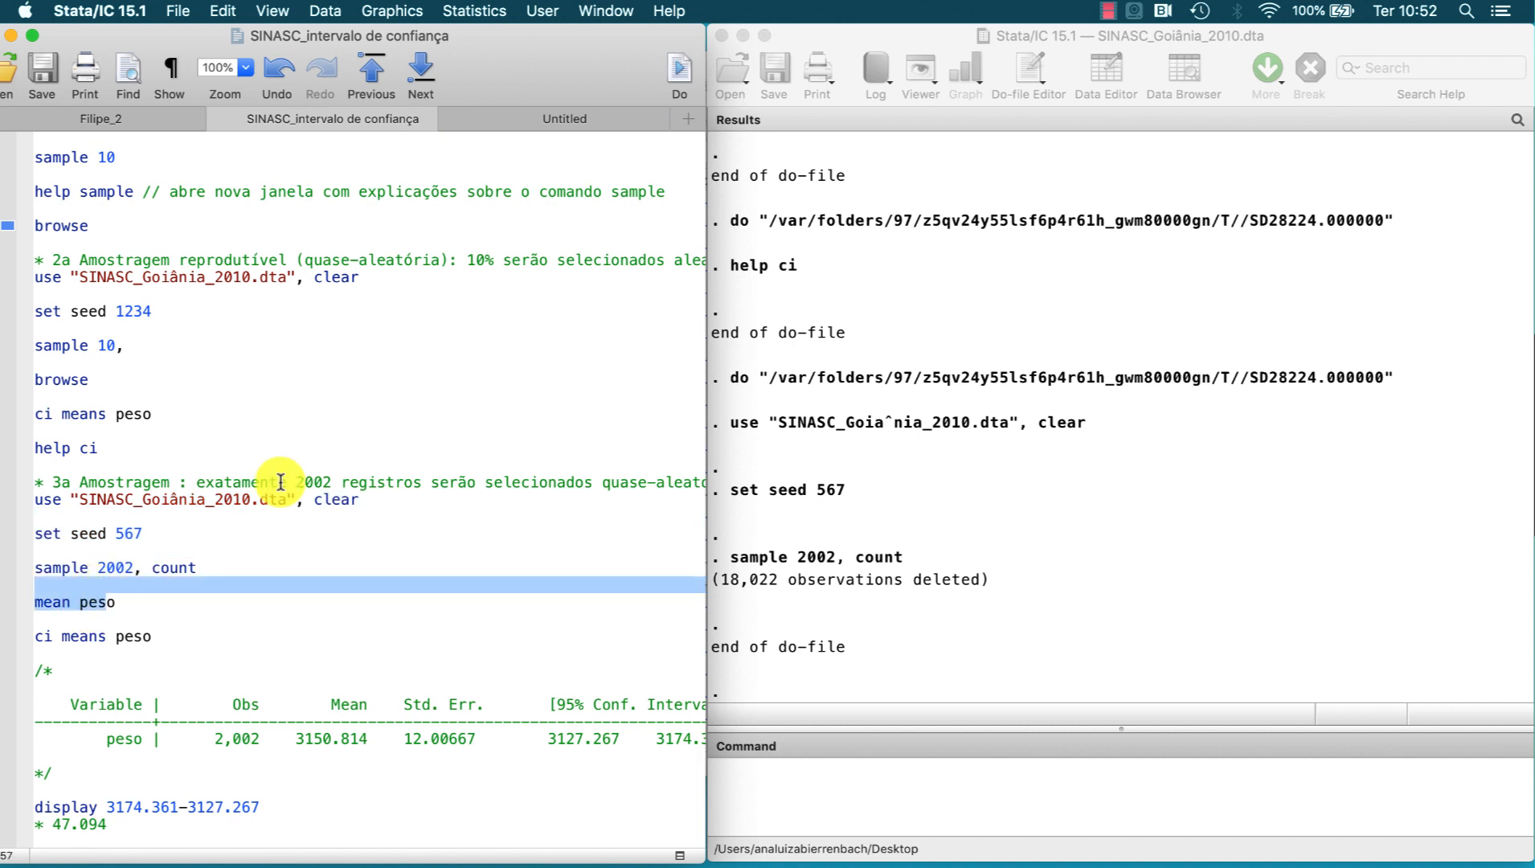
{"action": "left_click", "coordinate": [681, 72]}
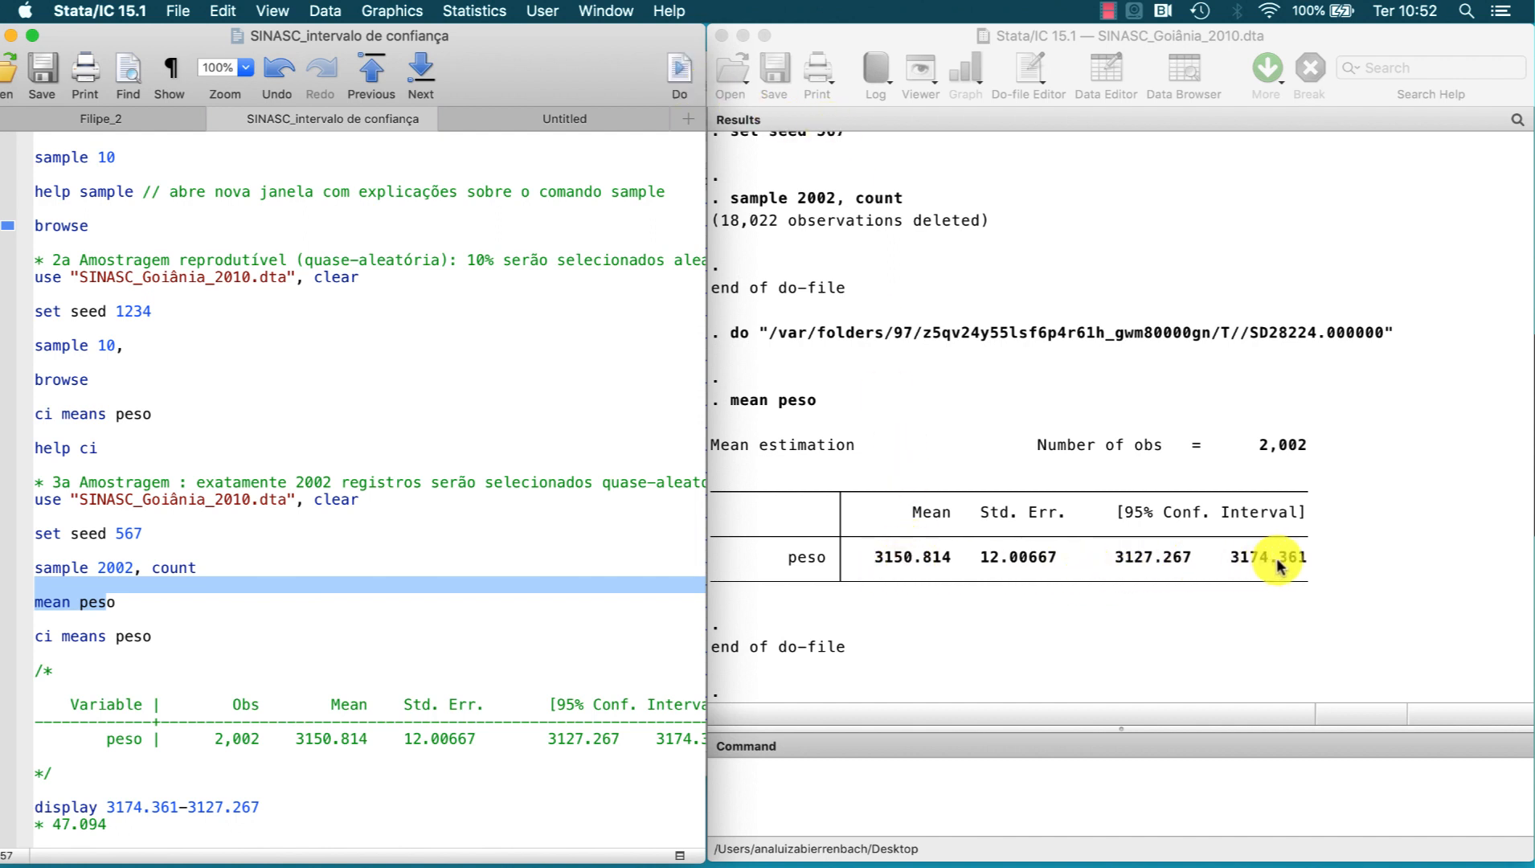
{"action": "left_click", "coordinate": [1247, 571]}
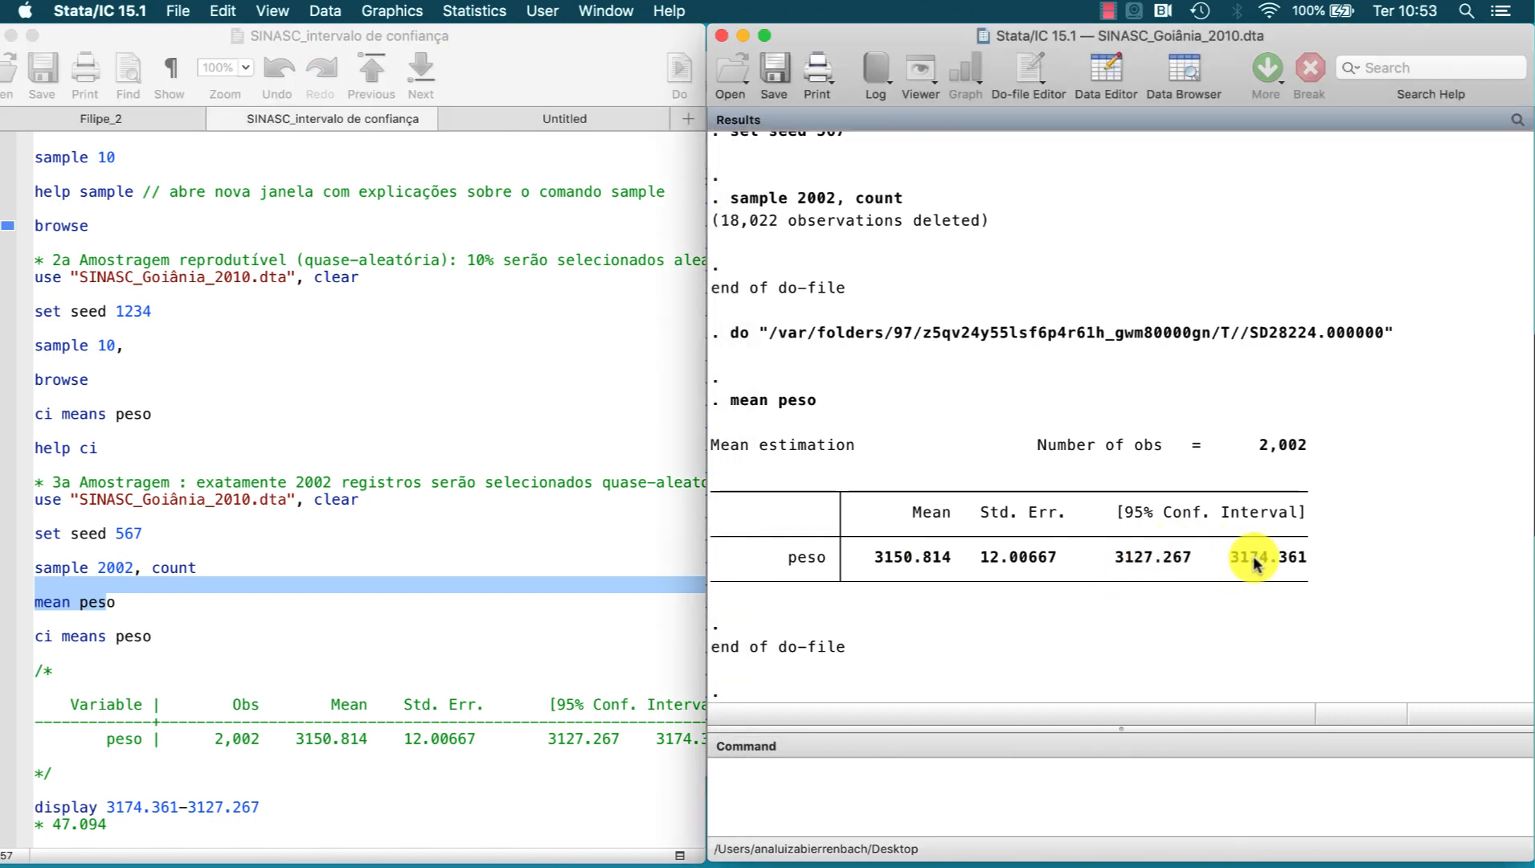
Step: Compute the width of the confidence interval by running the do-file line display 3174.361-3127.267
{"action": "scroll", "coordinate": [651, 566], "scroll_direction": "down", "scroll_amount": 2}
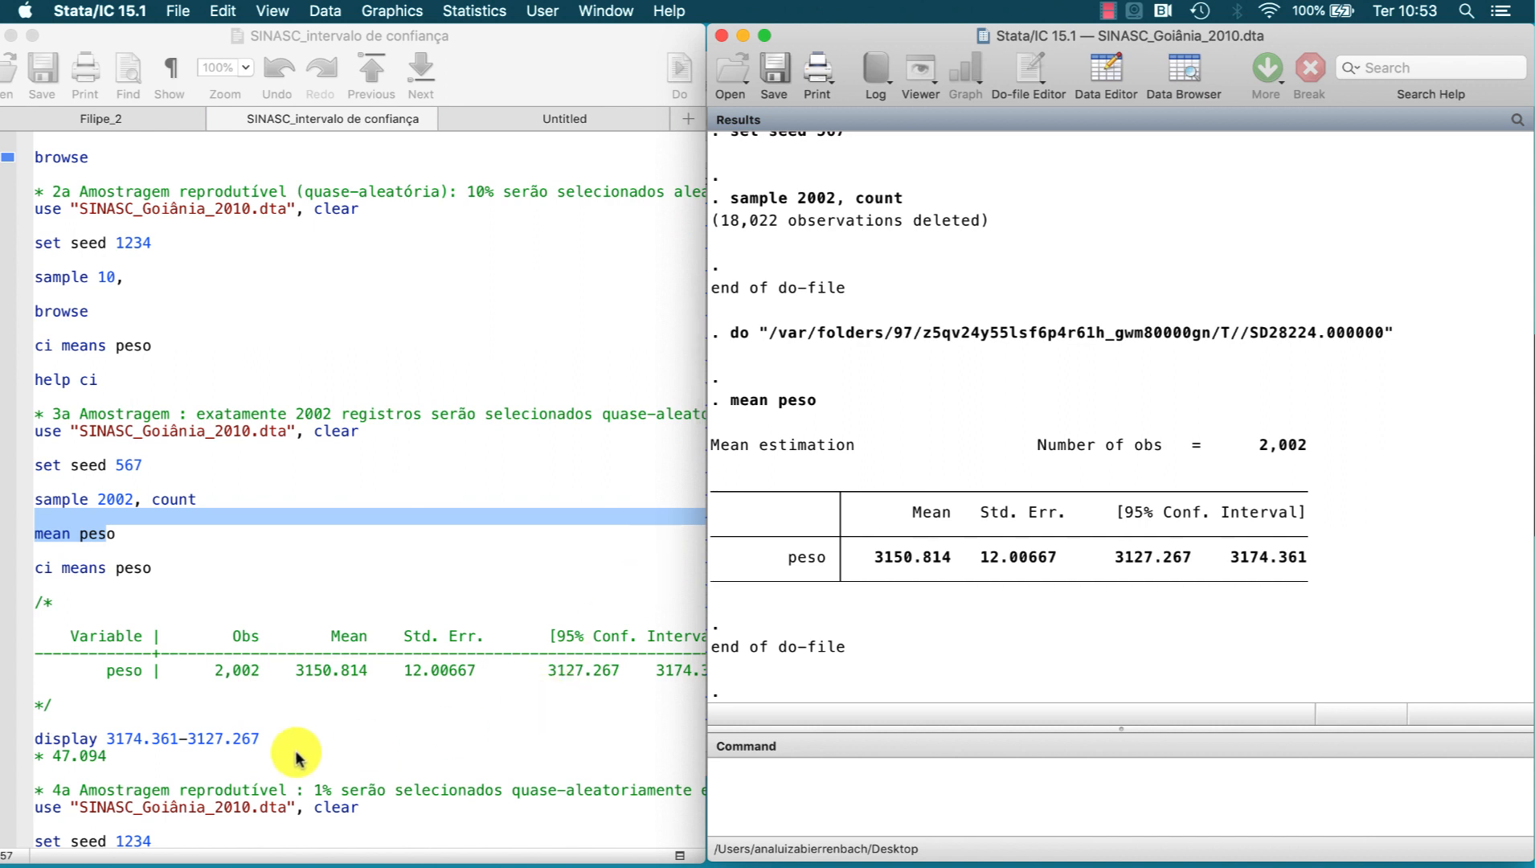
{"action": "left_click", "coordinate": [262, 740]}
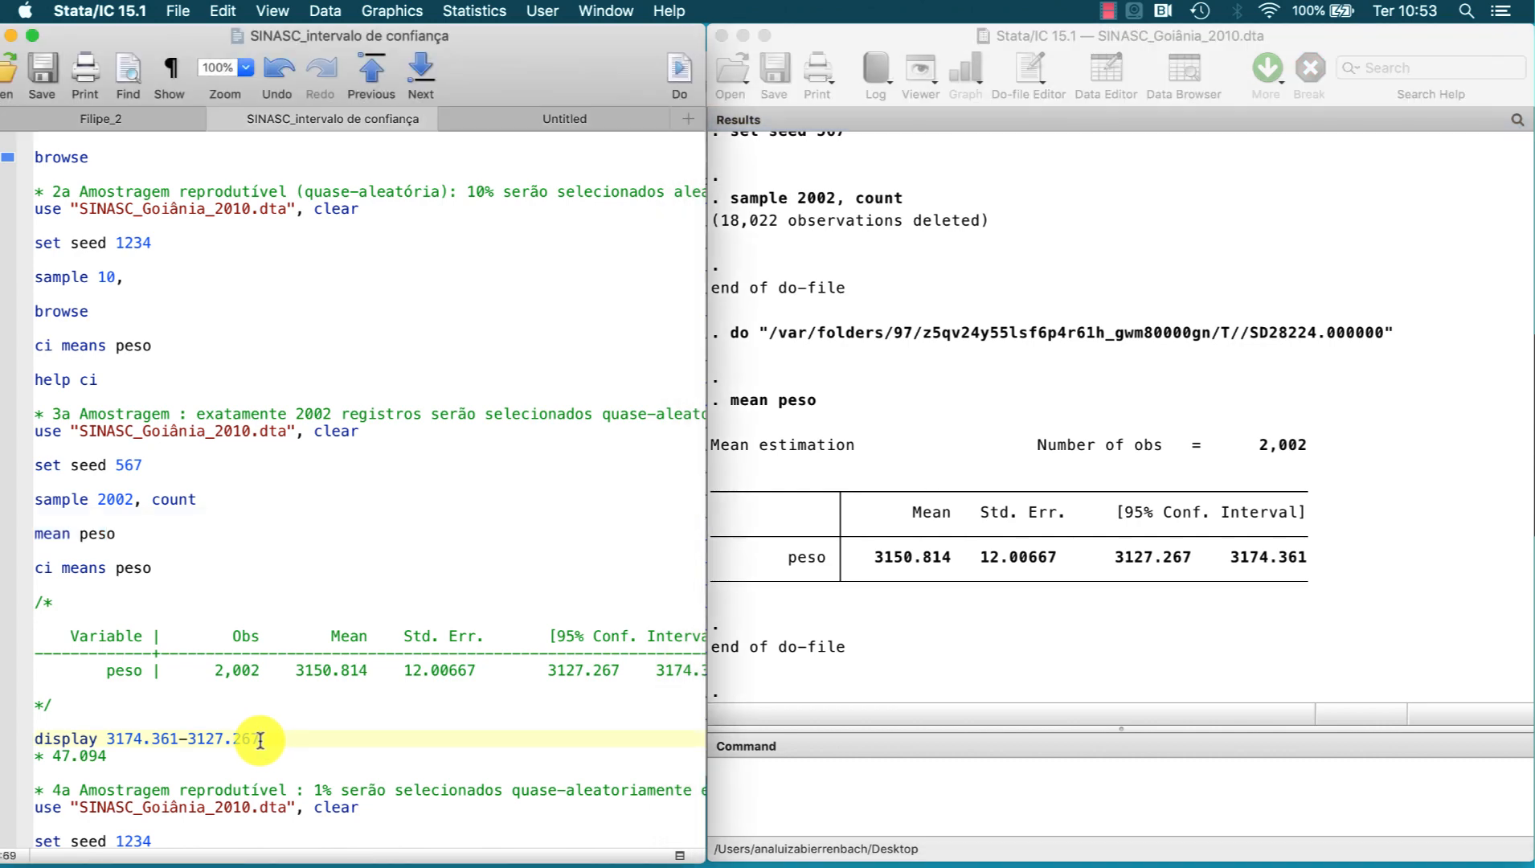
{"action": "left_click_drag", "start_coordinate": [260, 740], "coordinate": [73, 740]}
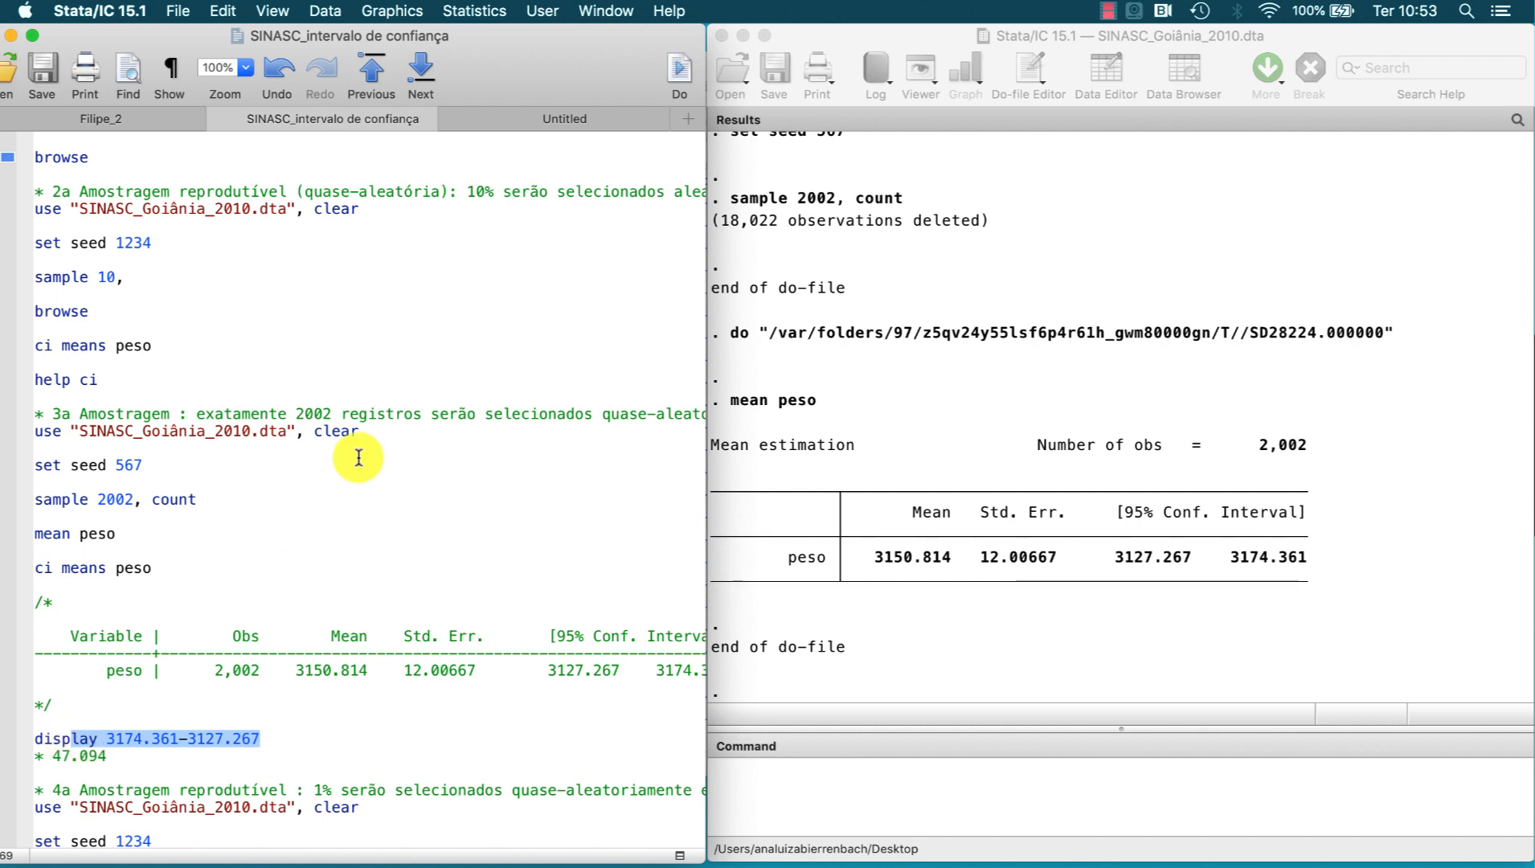
{"action": "left_click", "coordinate": [679, 71]}
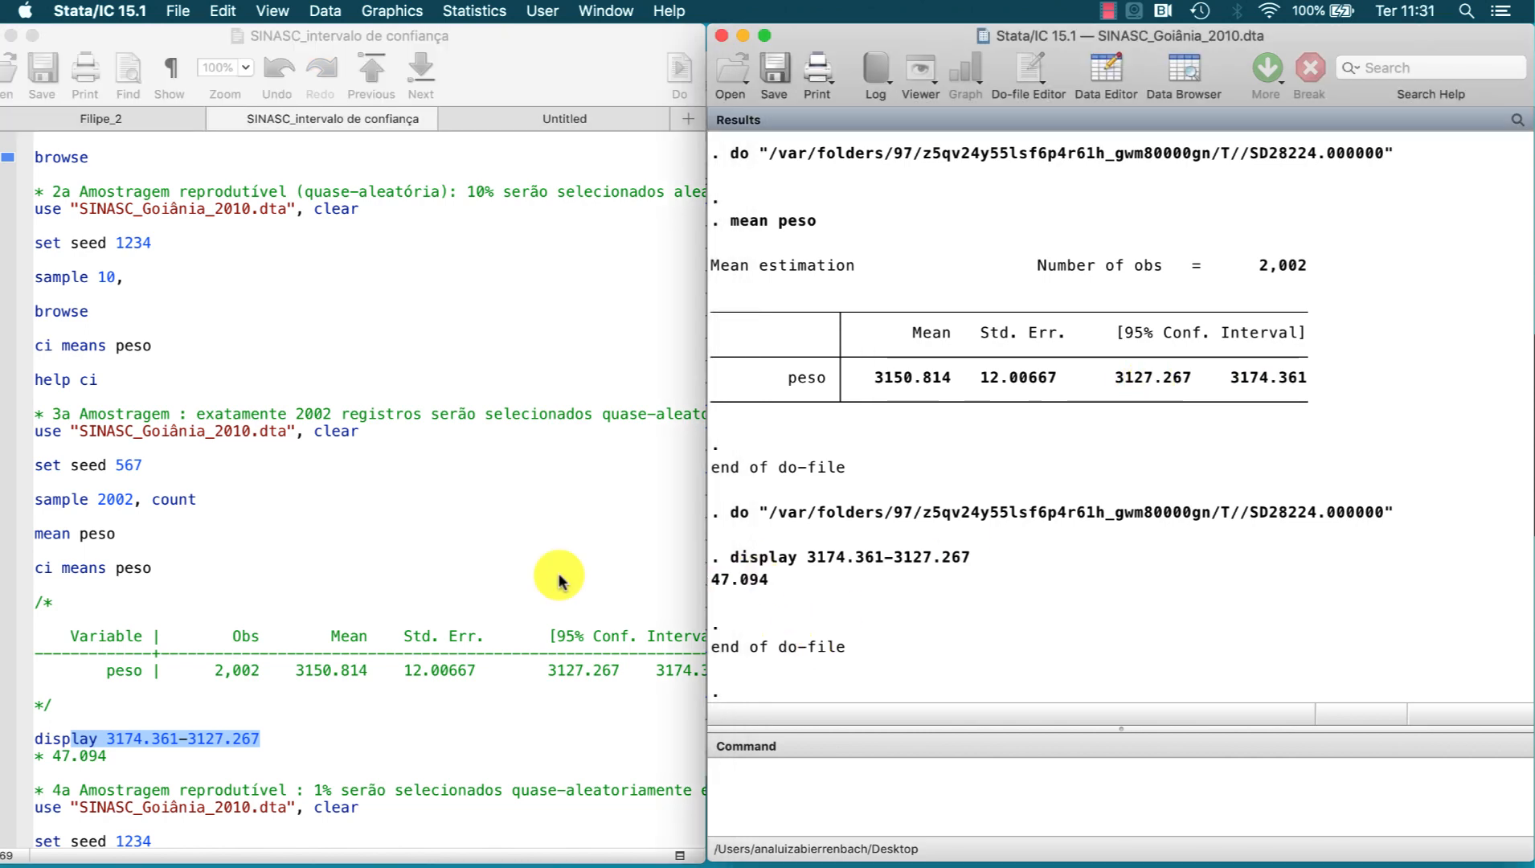
Step: Run the fourth sampling block from the do-file: reload the dataset, set seed 1234, draw a 0.5% sample and run ci means peso
{"action": "scroll", "coordinate": [558, 572], "scroll_direction": "down", "scroll_amount": 5}
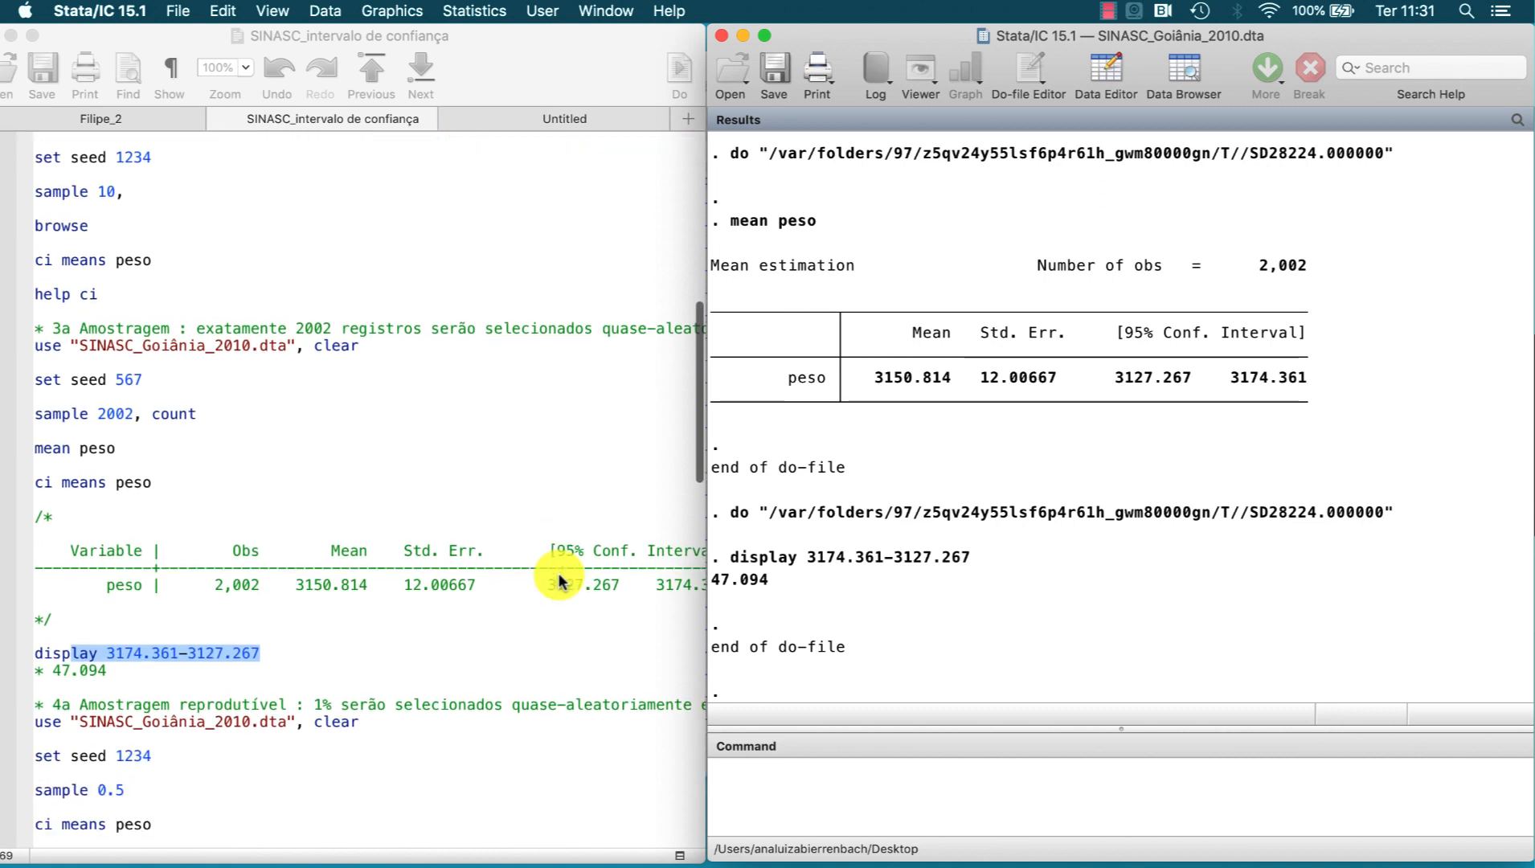
{"action": "scroll", "coordinate": [558, 572], "scroll_direction": "down", "scroll_amount": 6}
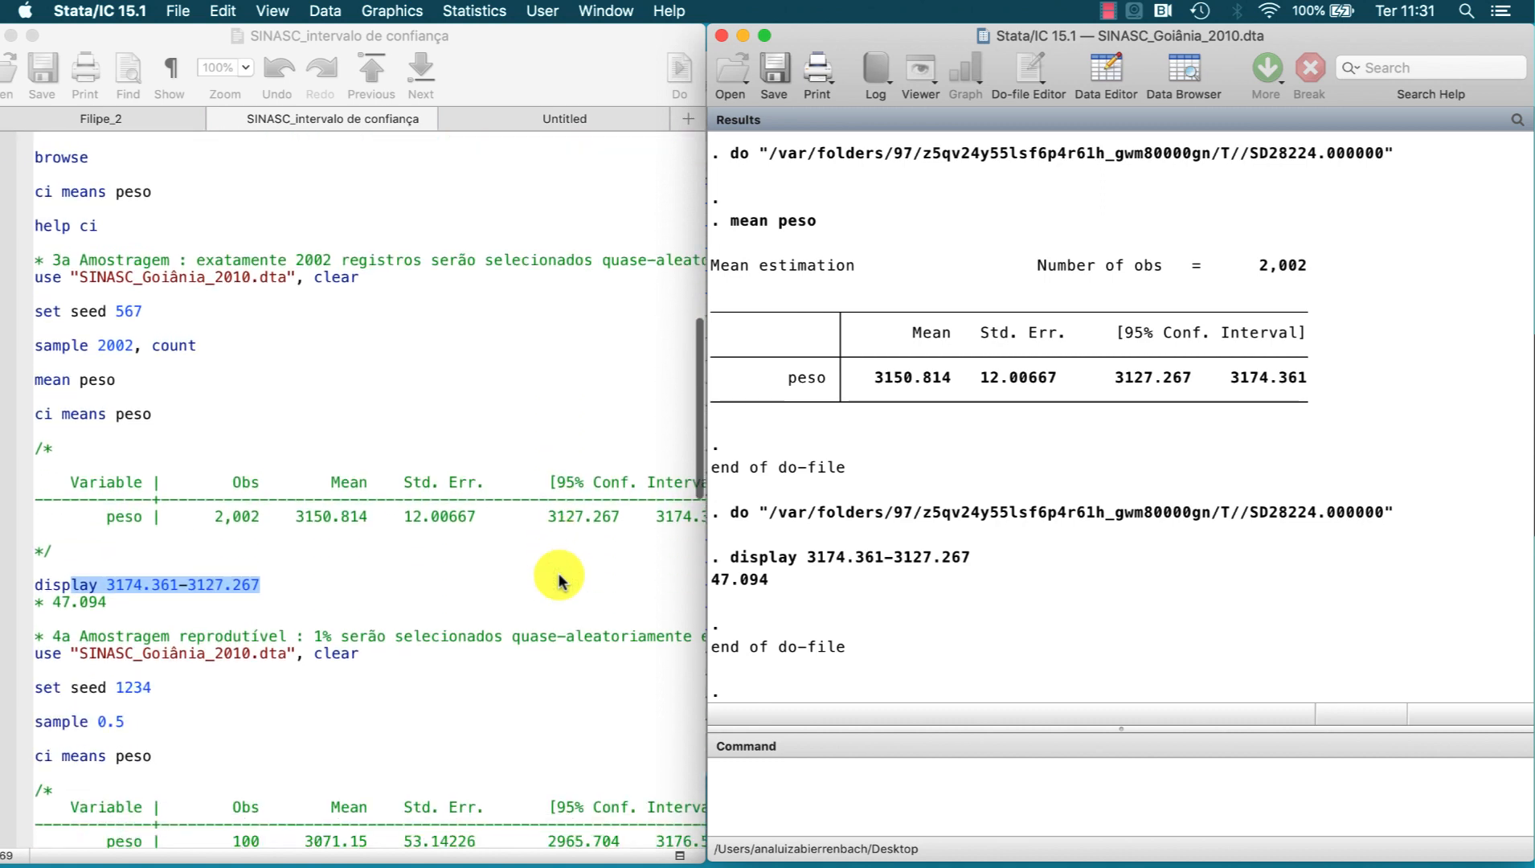
{"action": "scroll", "coordinate": [558, 572], "scroll_direction": "down", "scroll_amount": 2}
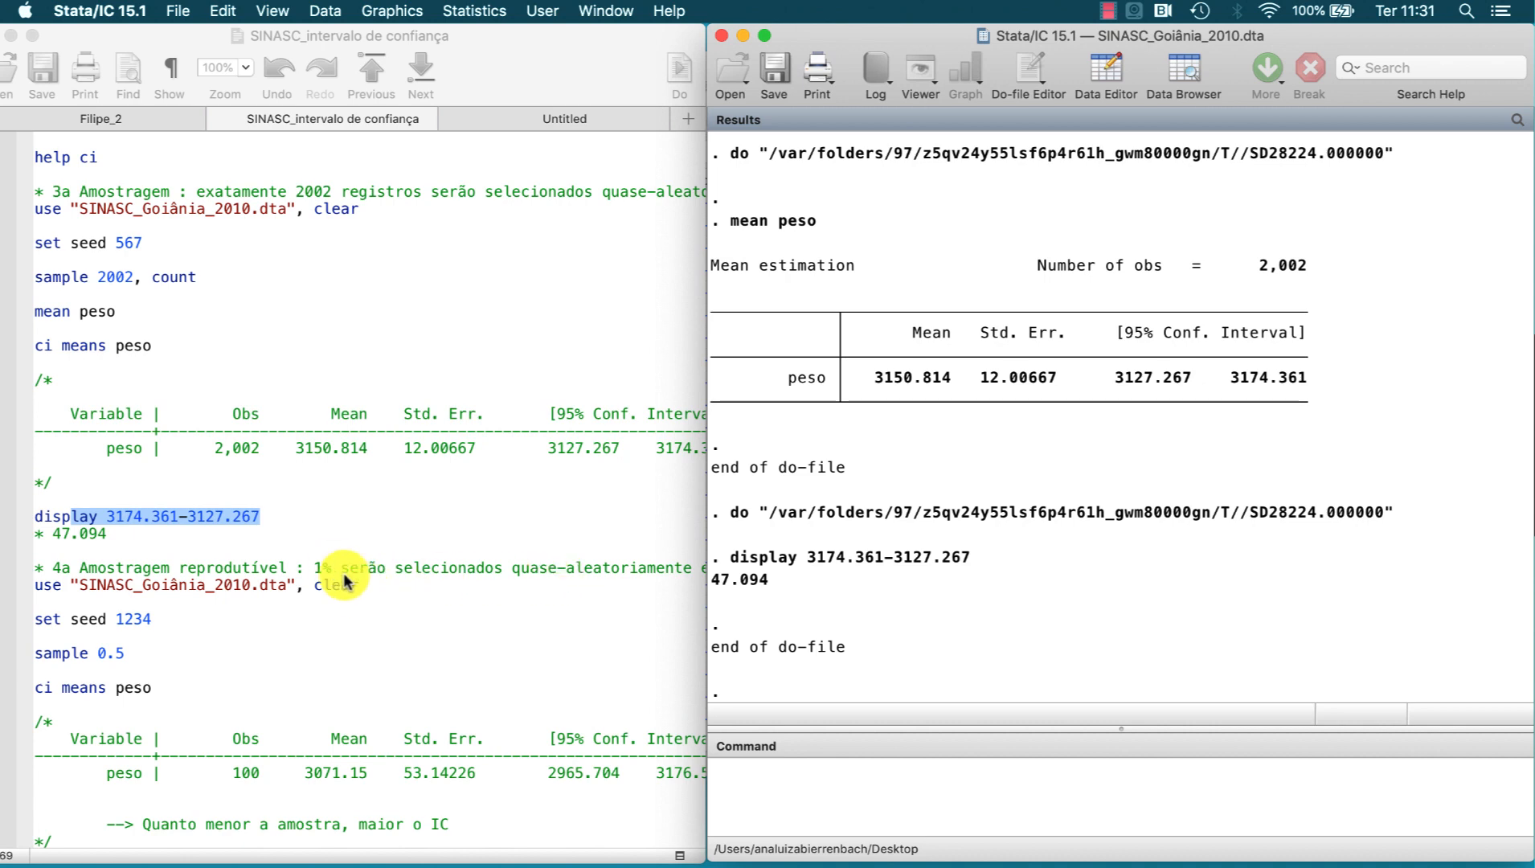
{"action": "left_click", "coordinate": [332, 562]}
{"action": "left_click_drag", "start_coordinate": [333, 567], "coordinate": [322, 688]}
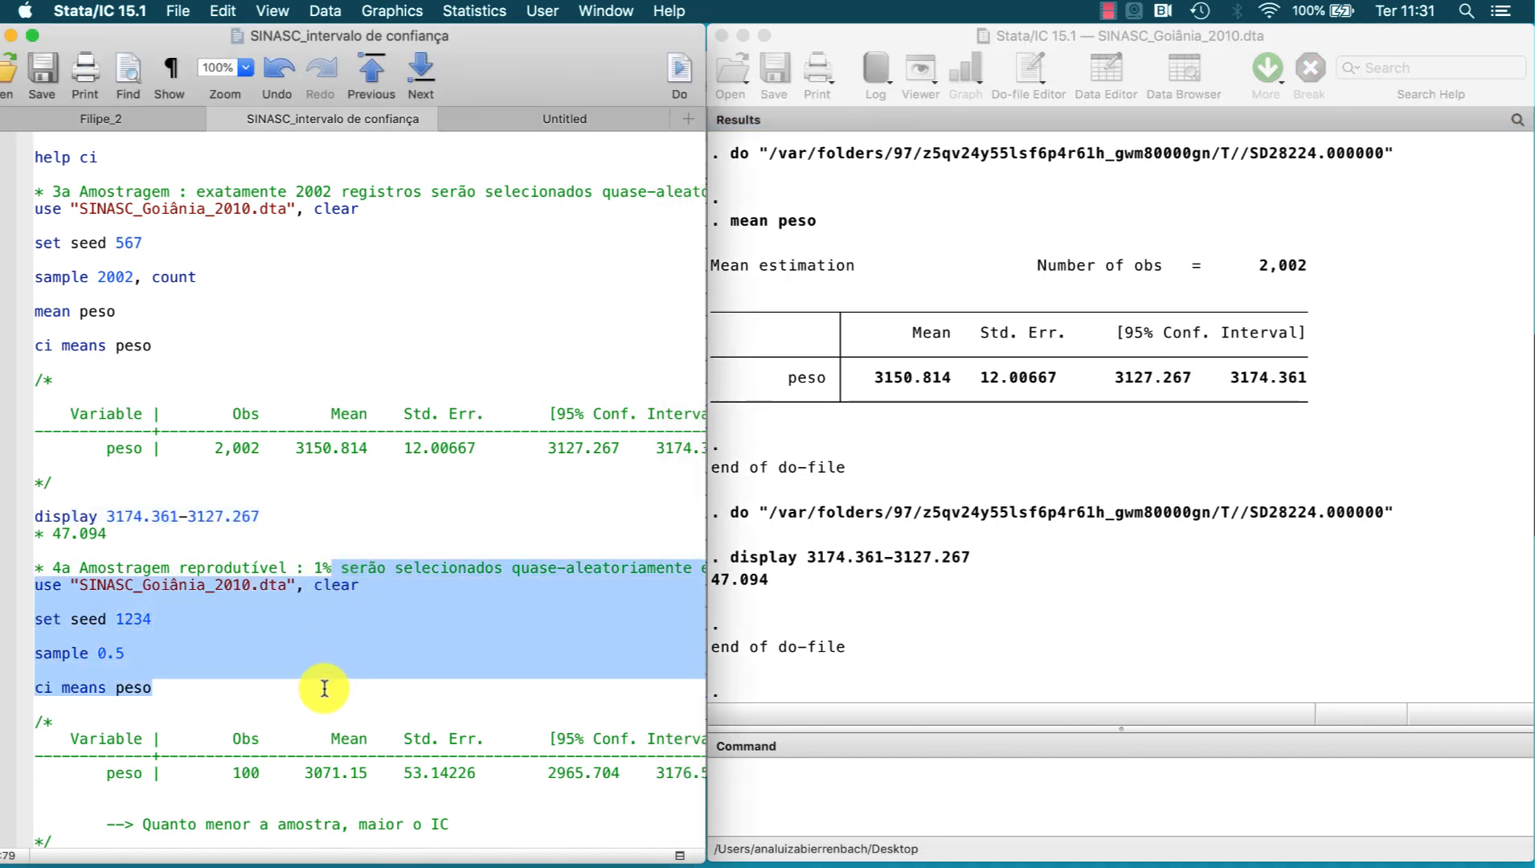
{"action": "left_click", "coordinate": [679, 71]}
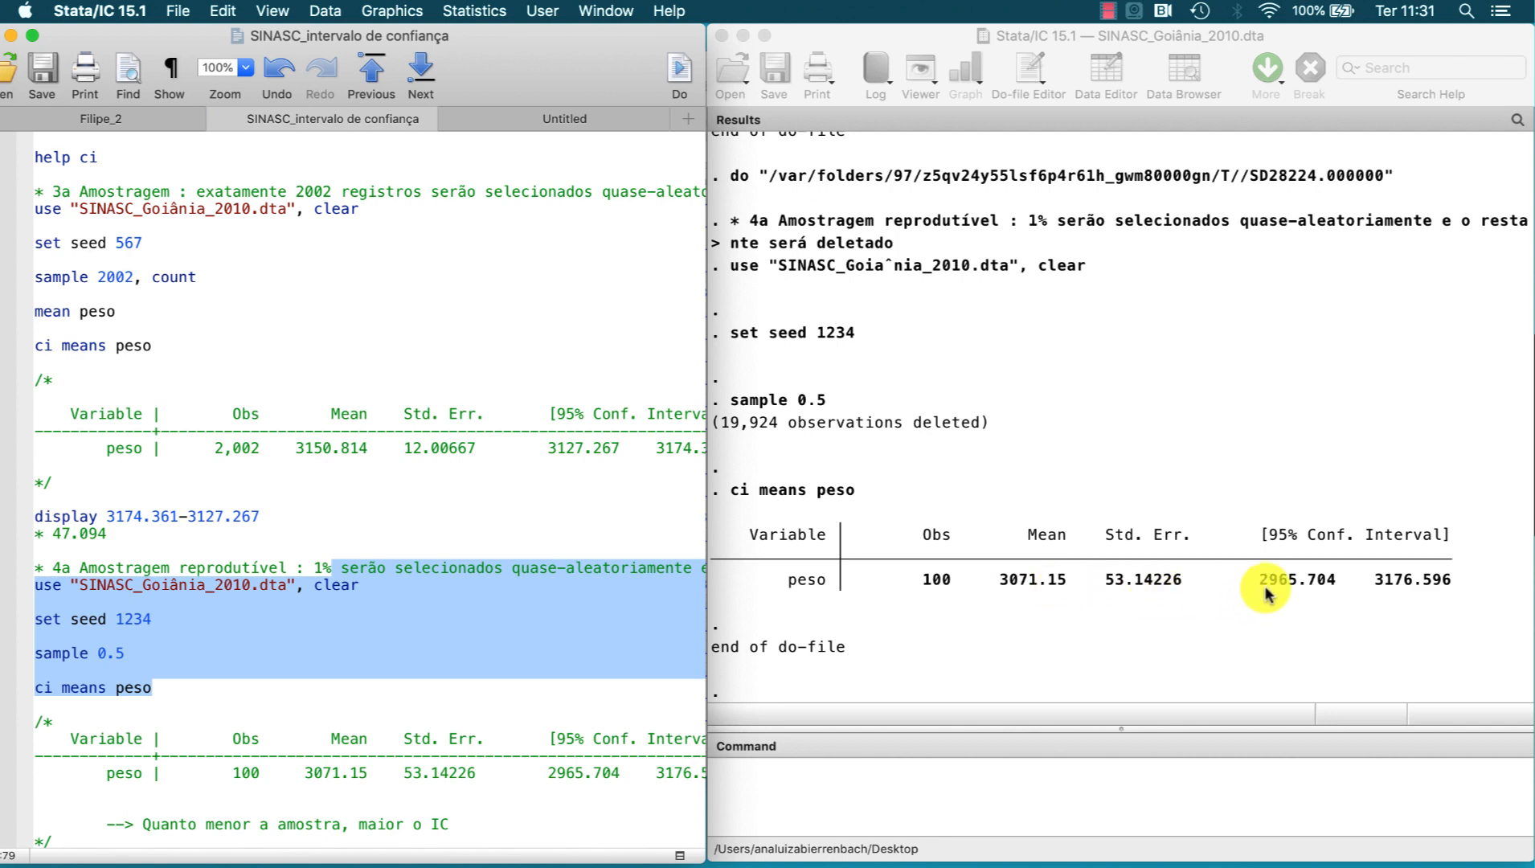
Step: Run display 3176.6-2965.7 from the do-file for the small sample's interval width and highlight the note "Quanto menor a amostra, maior o IC"
{"action": "scroll", "coordinate": [633, 652], "scroll_direction": "down", "scroll_amount": 5}
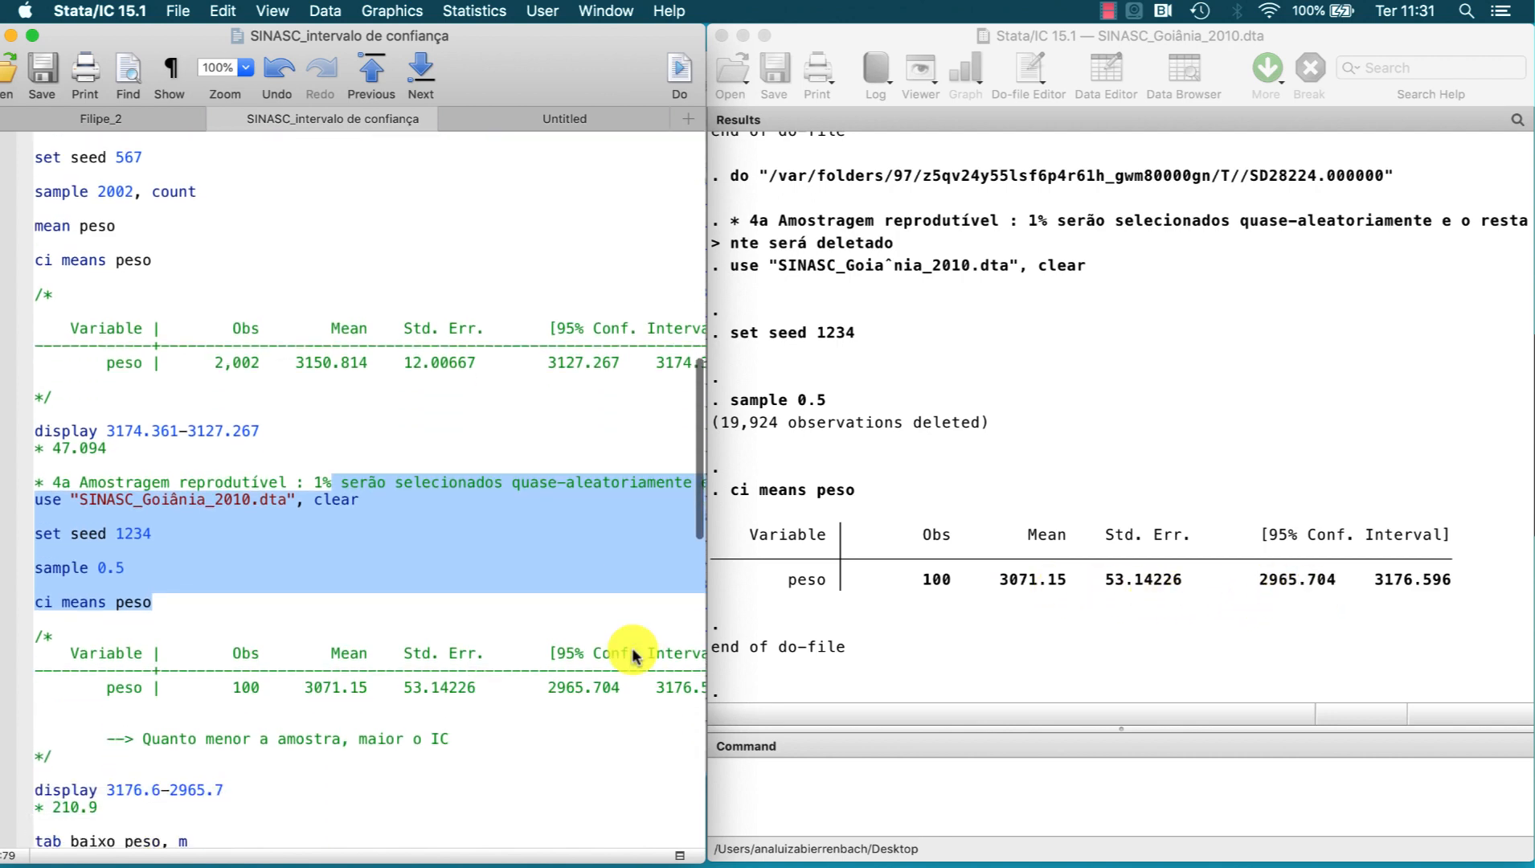
{"action": "left_click_drag", "start_coordinate": [238, 790], "coordinate": [158, 789]}
{"action": "left_click", "coordinate": [673, 80]}
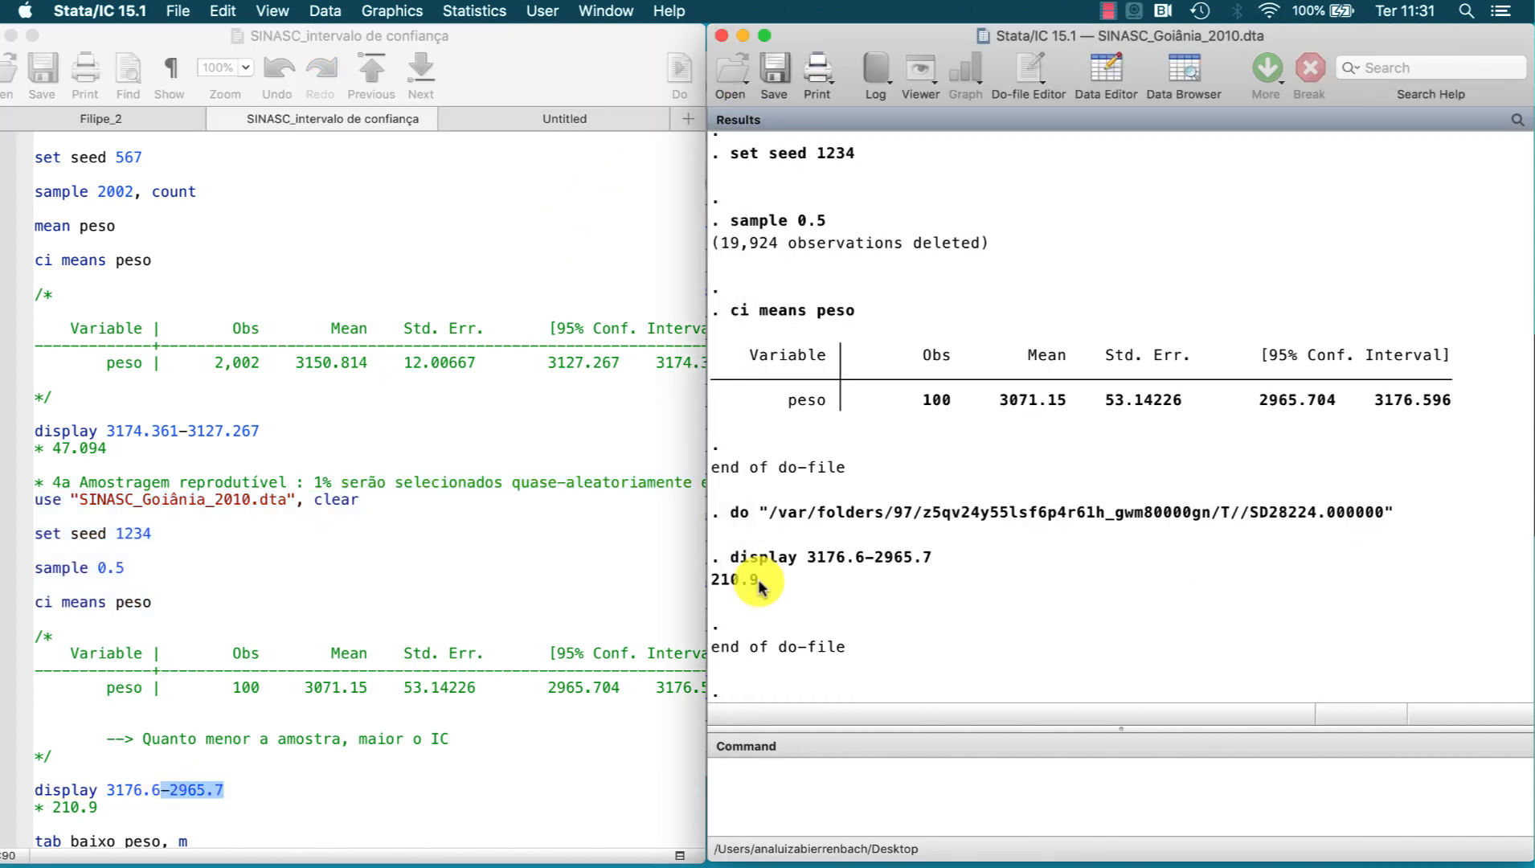
{"action": "left_click_drag", "start_coordinate": [759, 579], "coordinate": [675, 592]}
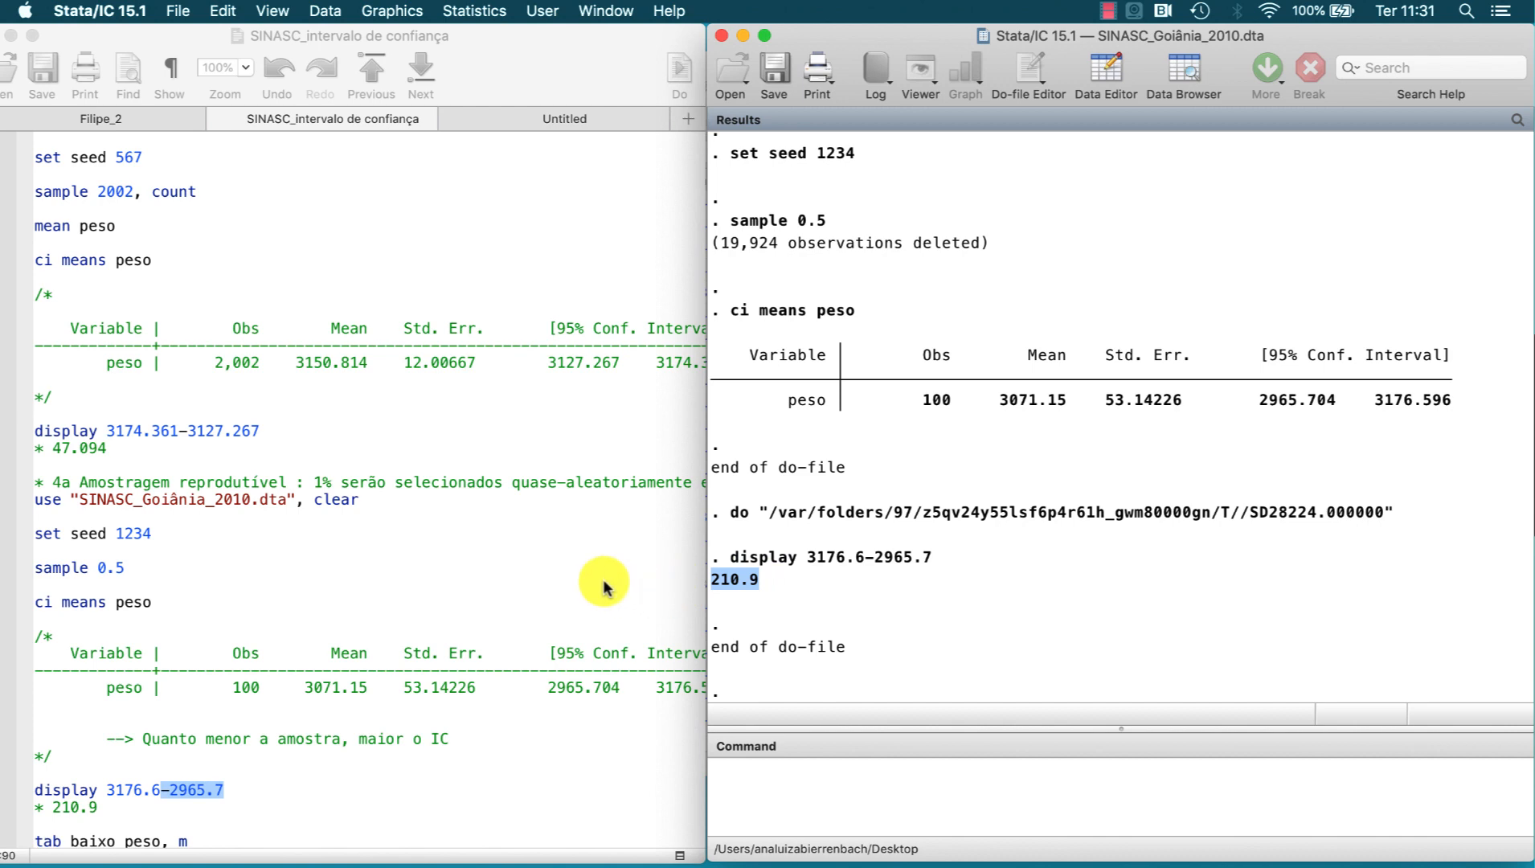
{"action": "scroll", "coordinate": [603, 587], "scroll_direction": "up", "scroll_amount": 5}
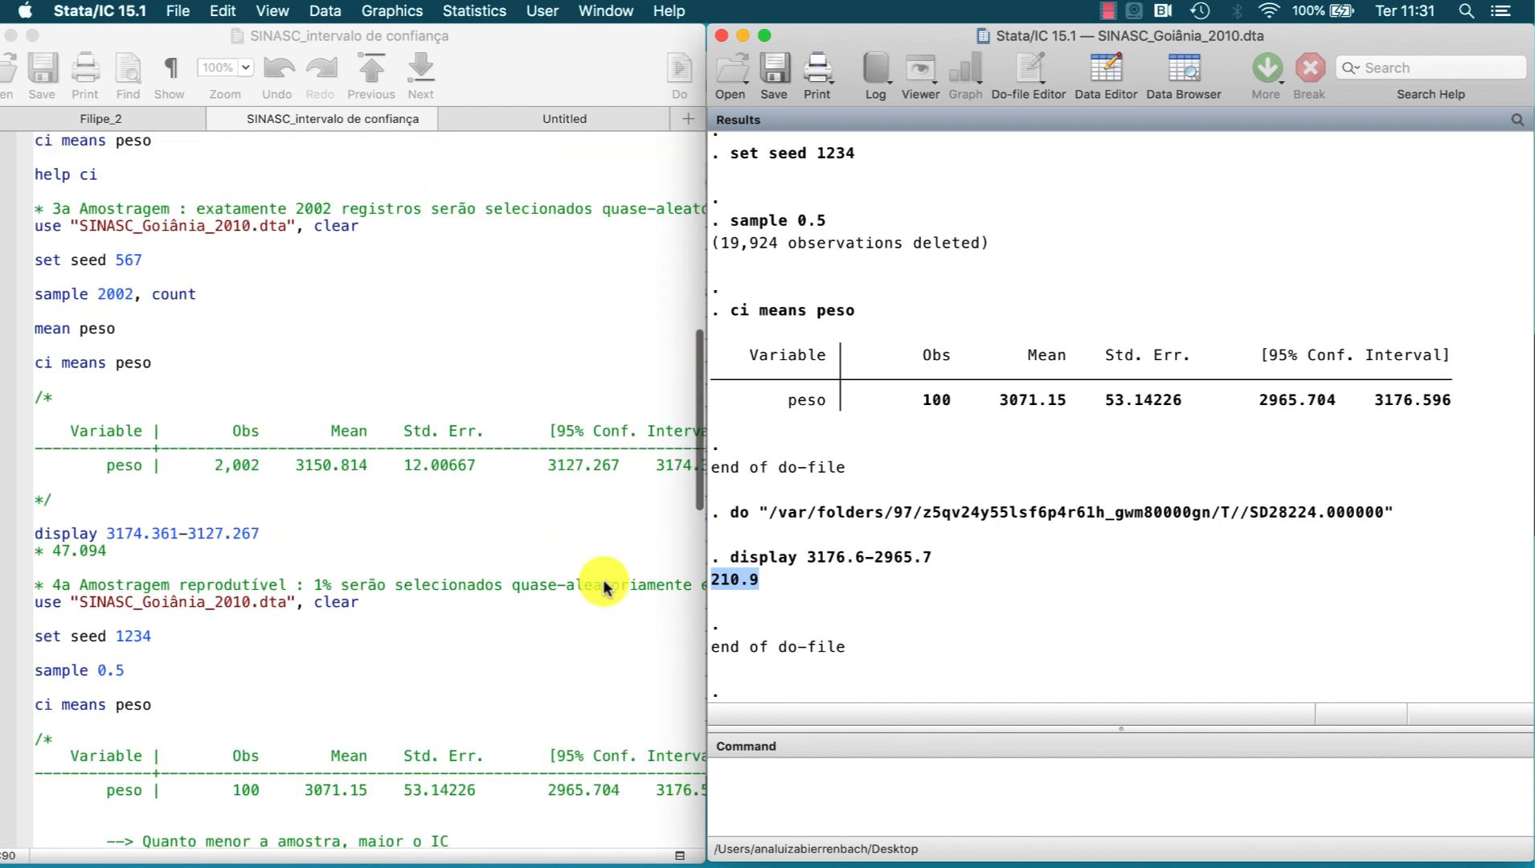
{"action": "scroll", "coordinate": [603, 587], "scroll_direction": "down", "scroll_amount": 4}
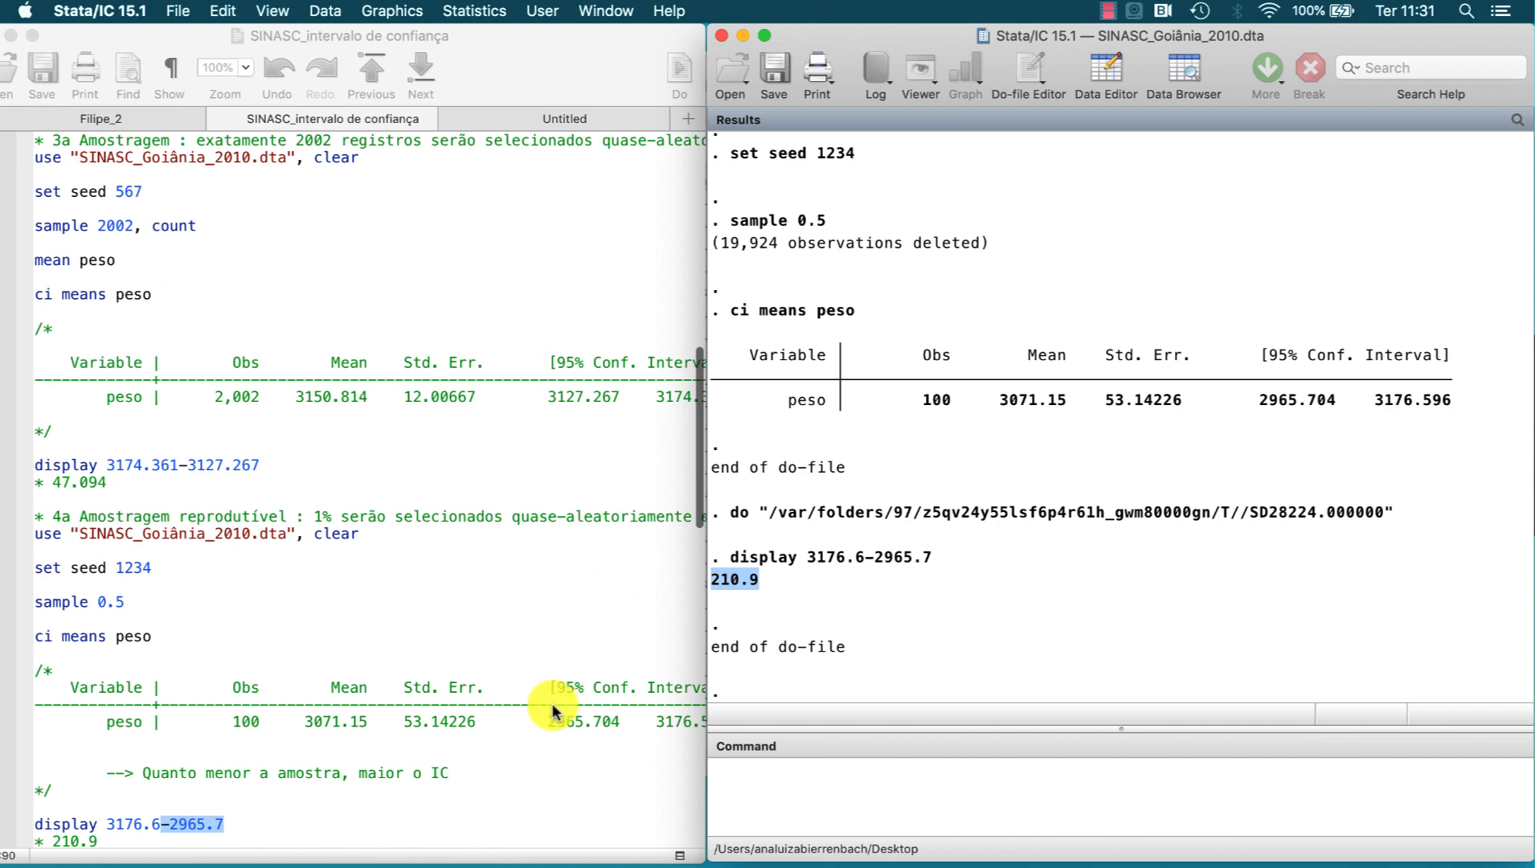
{"action": "left_click_drag", "start_coordinate": [479, 771], "coordinate": [142, 774]}
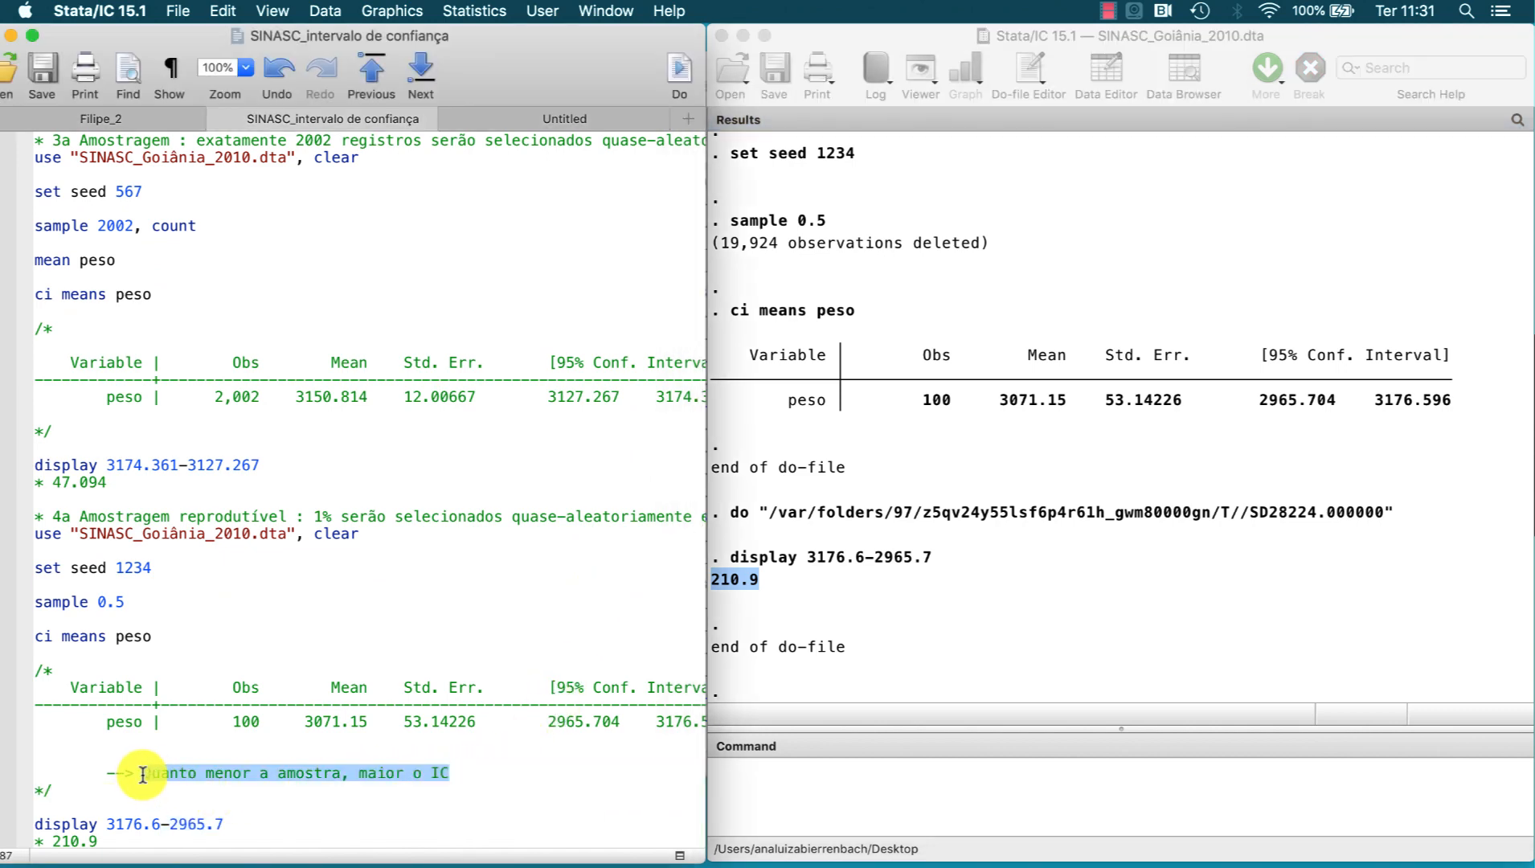
Step: Tabulate baixo_peso including missing values and estimate its confidence interval with ci proportions, running both lines from the do-file
{"action": "scroll", "coordinate": [142, 773], "scroll_direction": "down", "scroll_amount": 4}
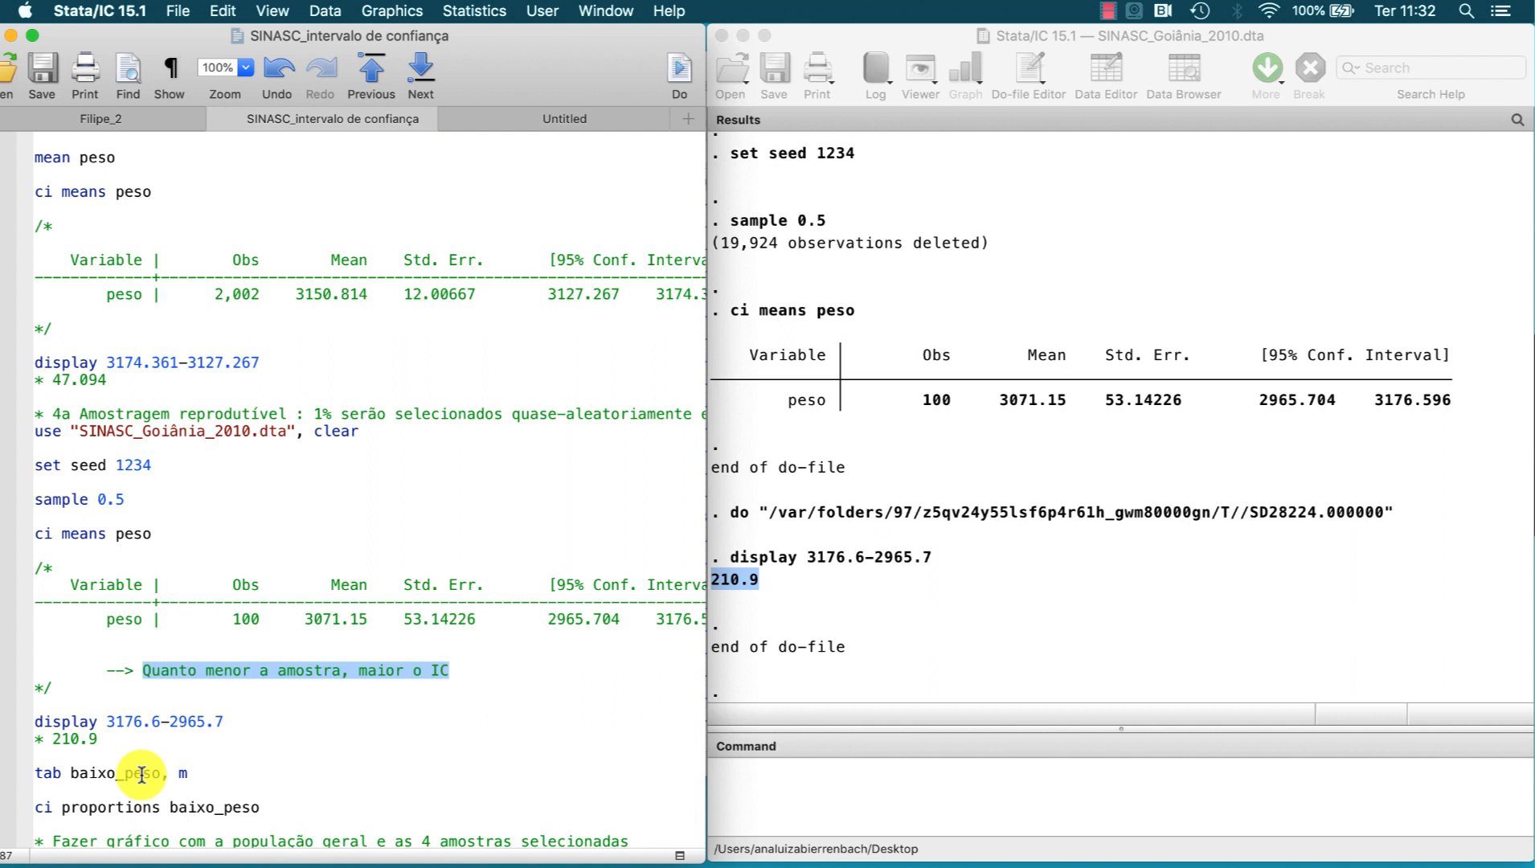
{"action": "left_click_drag", "start_coordinate": [195, 773], "coordinate": [35, 773]}
{"action": "left_click", "coordinate": [683, 74]}
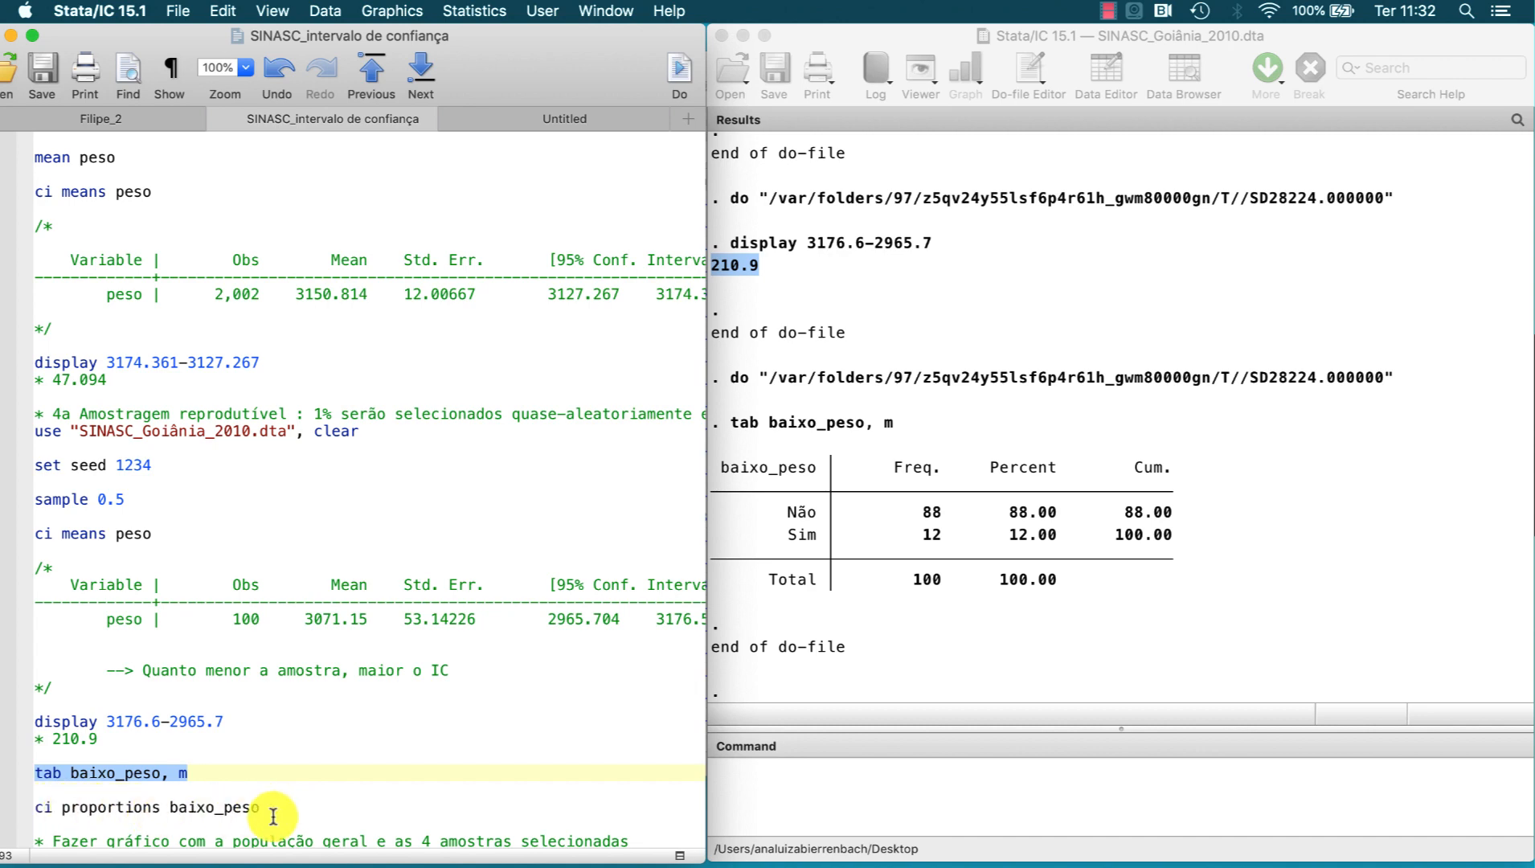
{"action": "left_click_drag", "start_coordinate": [260, 806], "coordinate": [143, 806]}
{"action": "left_click", "coordinate": [679, 77]}
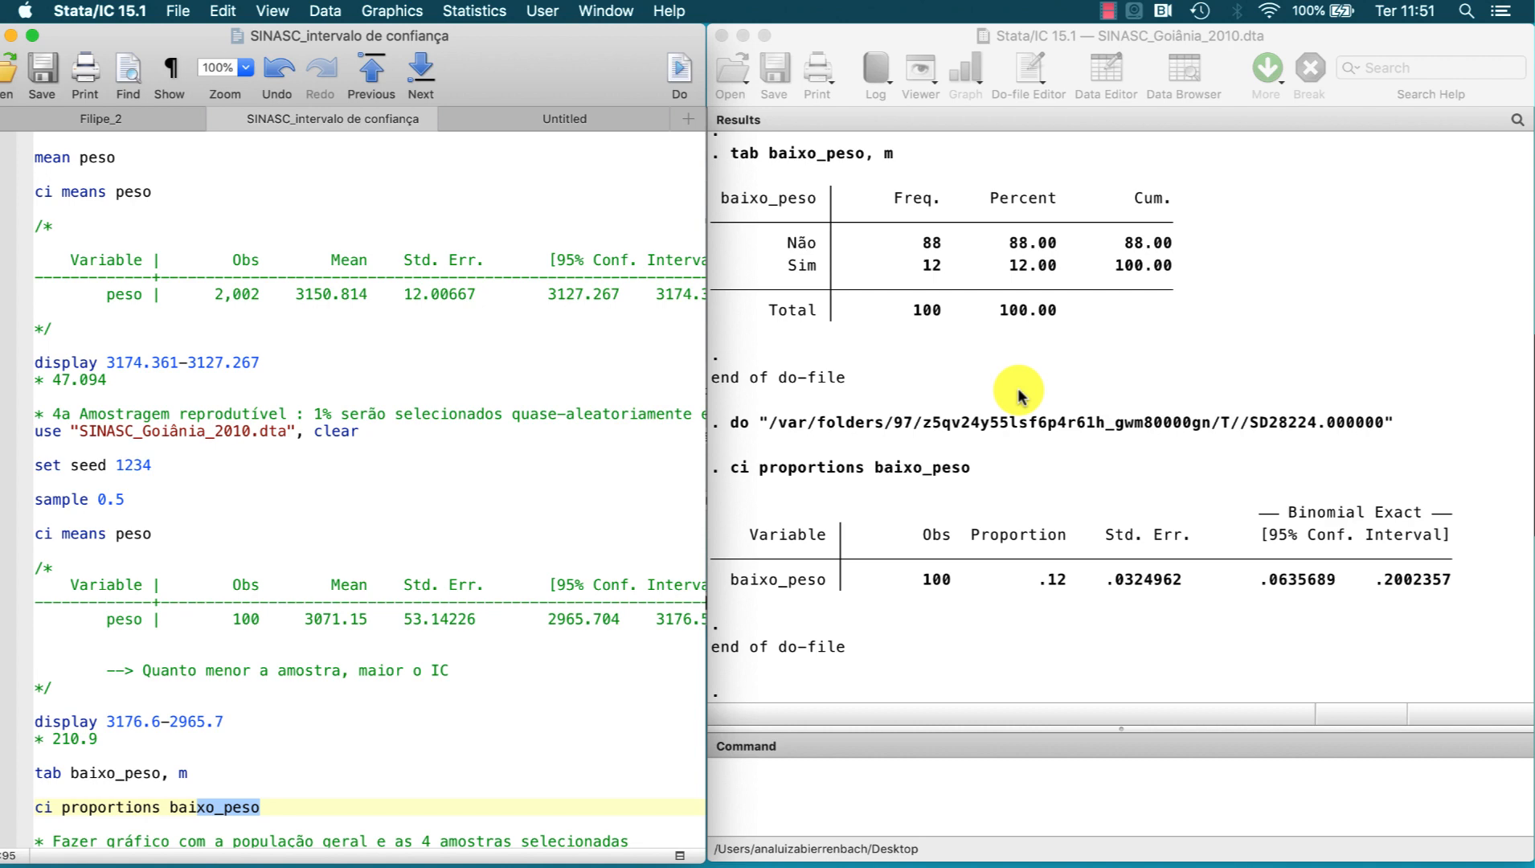
Step: Load samples_sinasc.dta from the graph section of the do-file and open the dataset for browsing
{"action": "scroll", "coordinate": [684, 639], "scroll_direction": "down", "scroll_amount": 3}
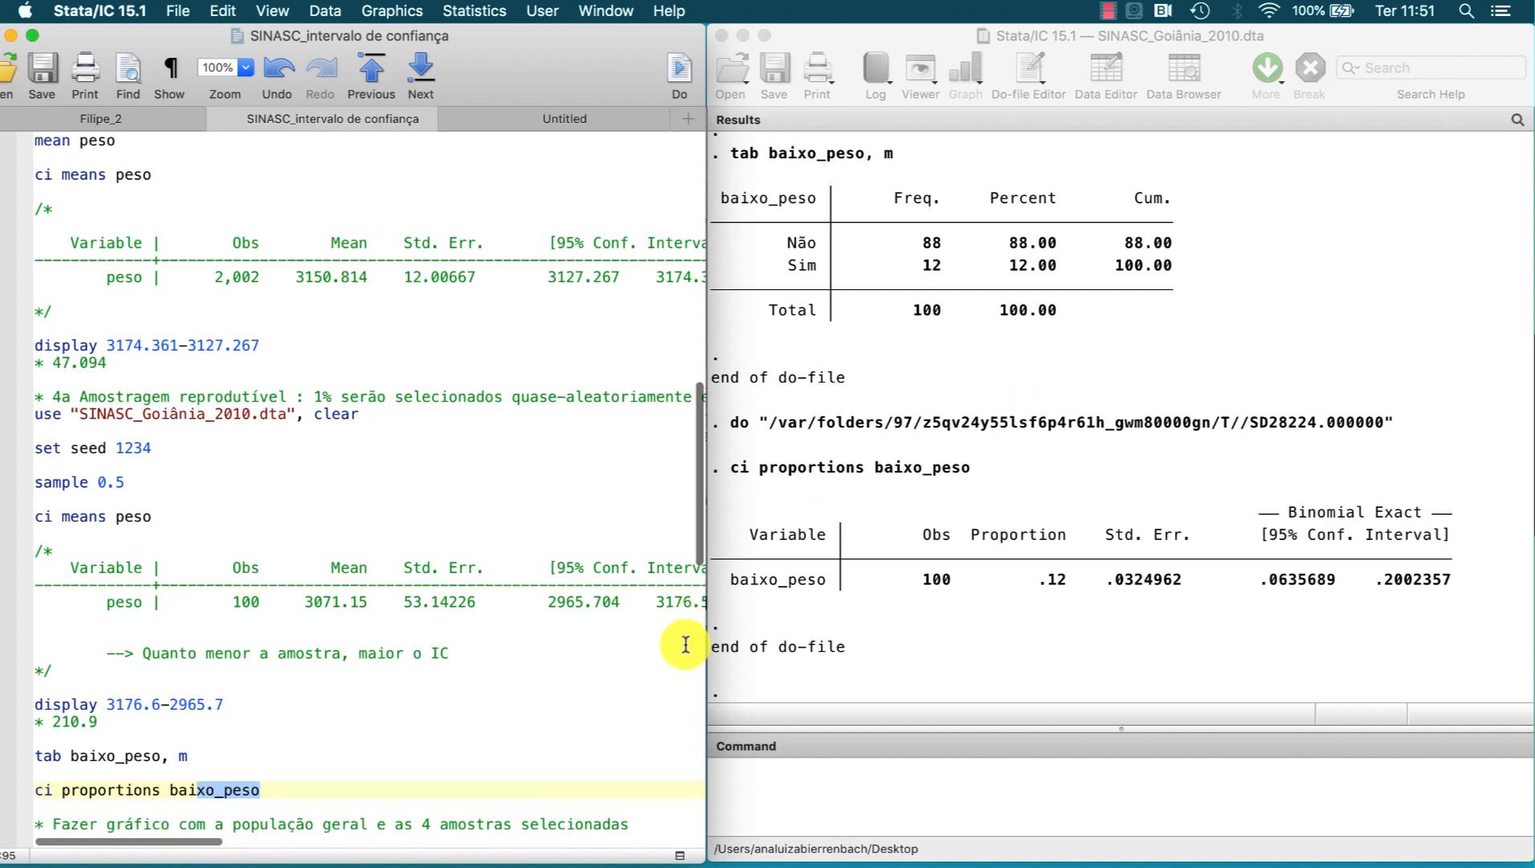
{"action": "scroll", "coordinate": [685, 642], "scroll_direction": "down", "scroll_amount": 3}
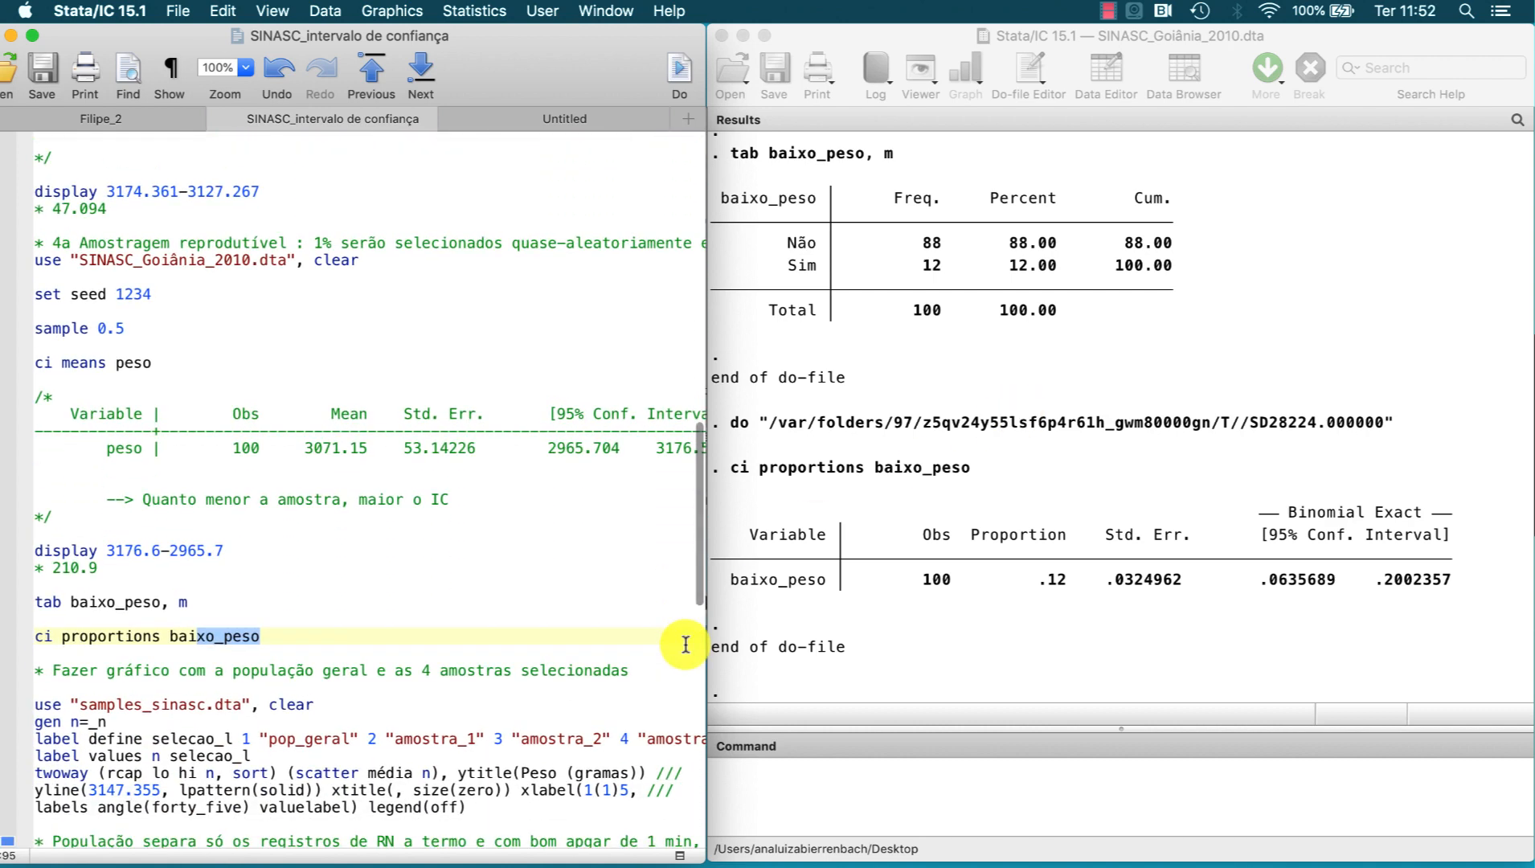
{"action": "double_click", "coordinate": [172, 704]}
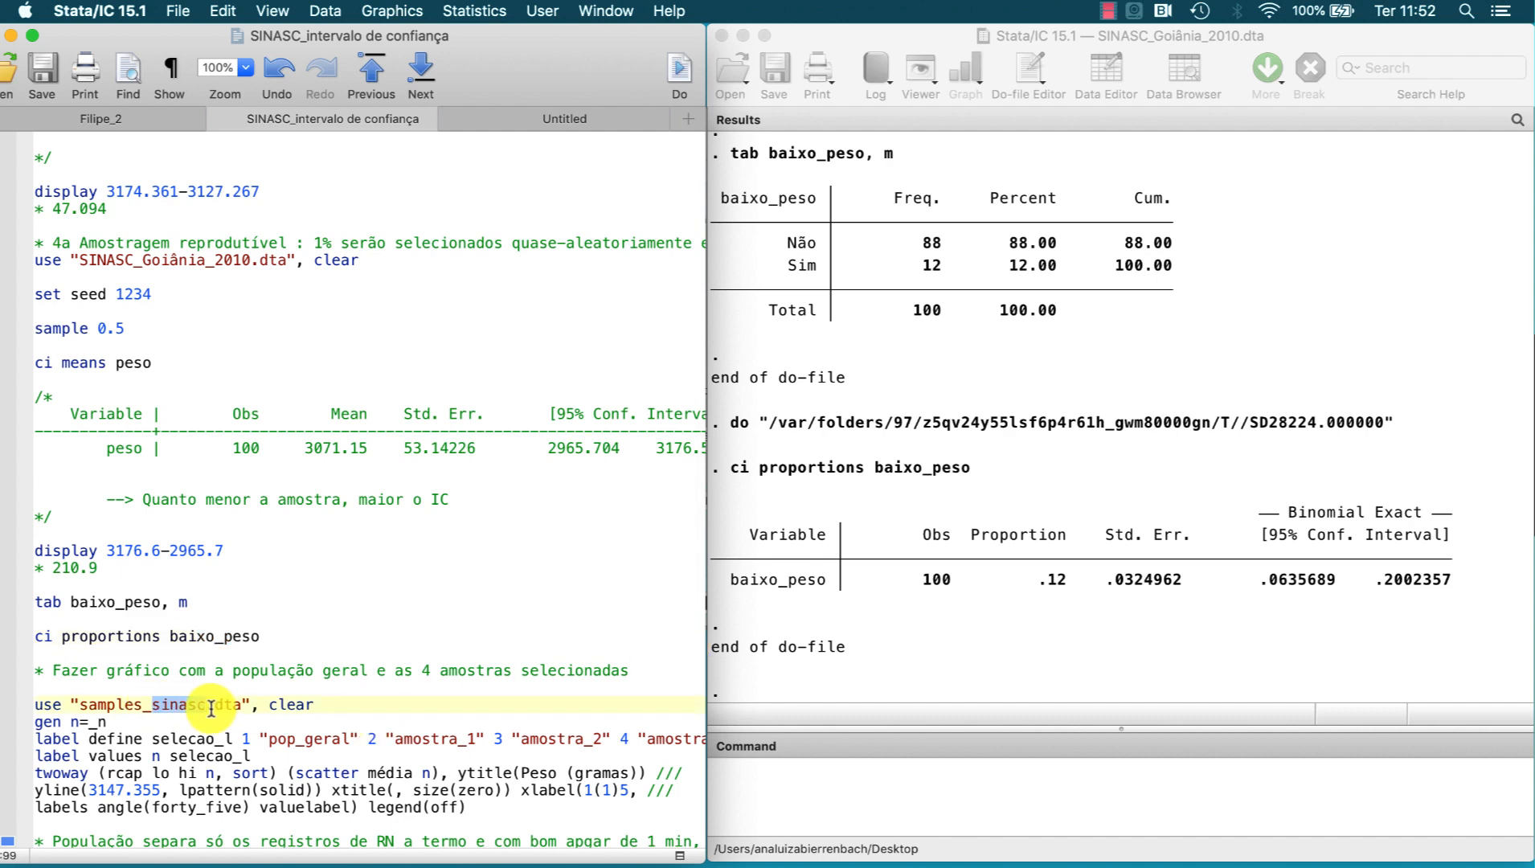
{"action": "key", "text": "super+shift+d"}
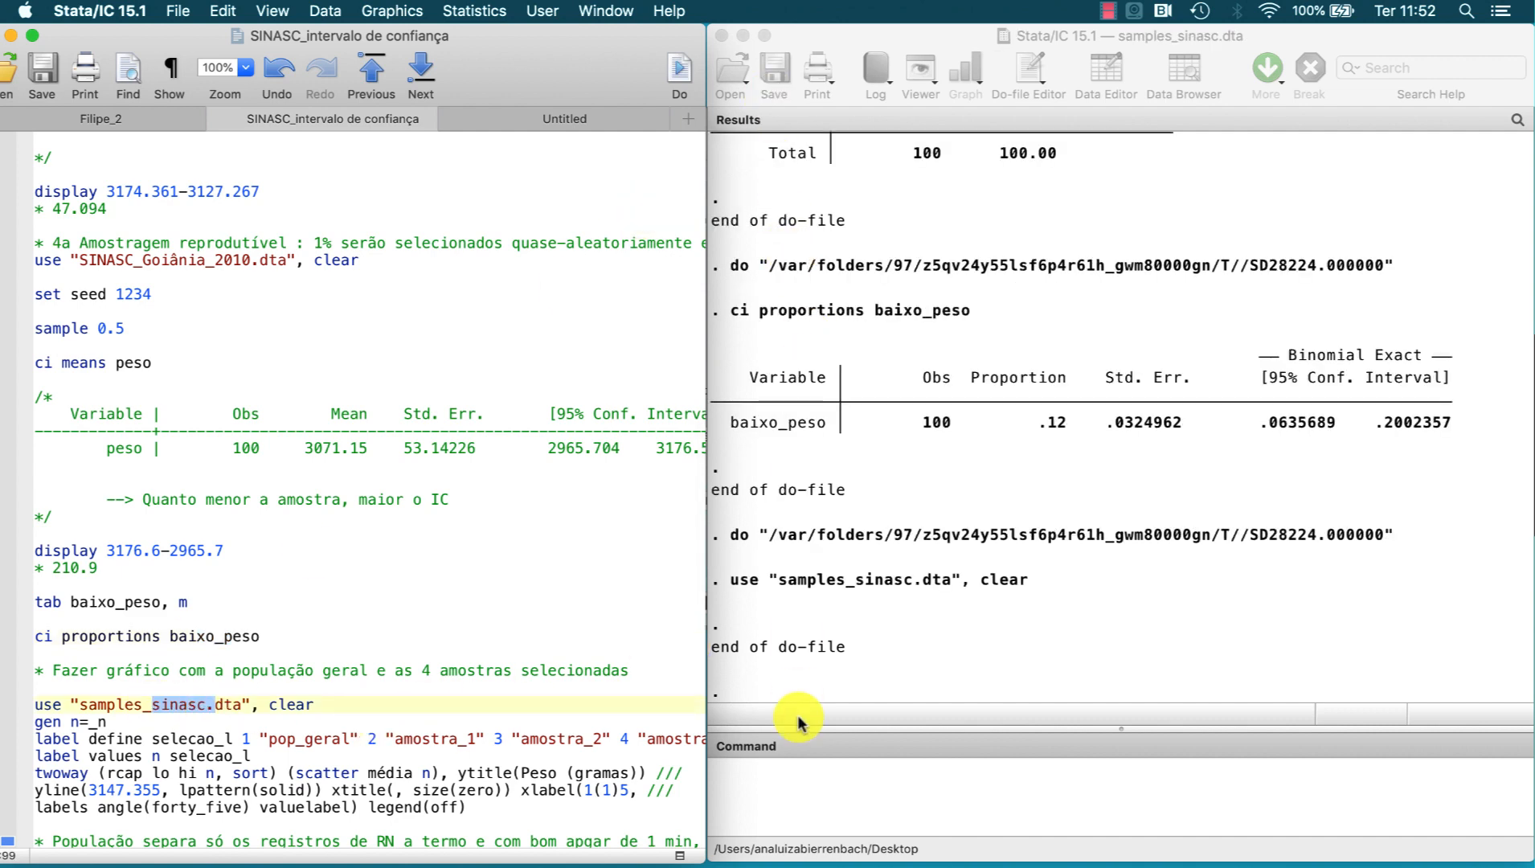
{"action": "left_click", "coordinate": [806, 771]}
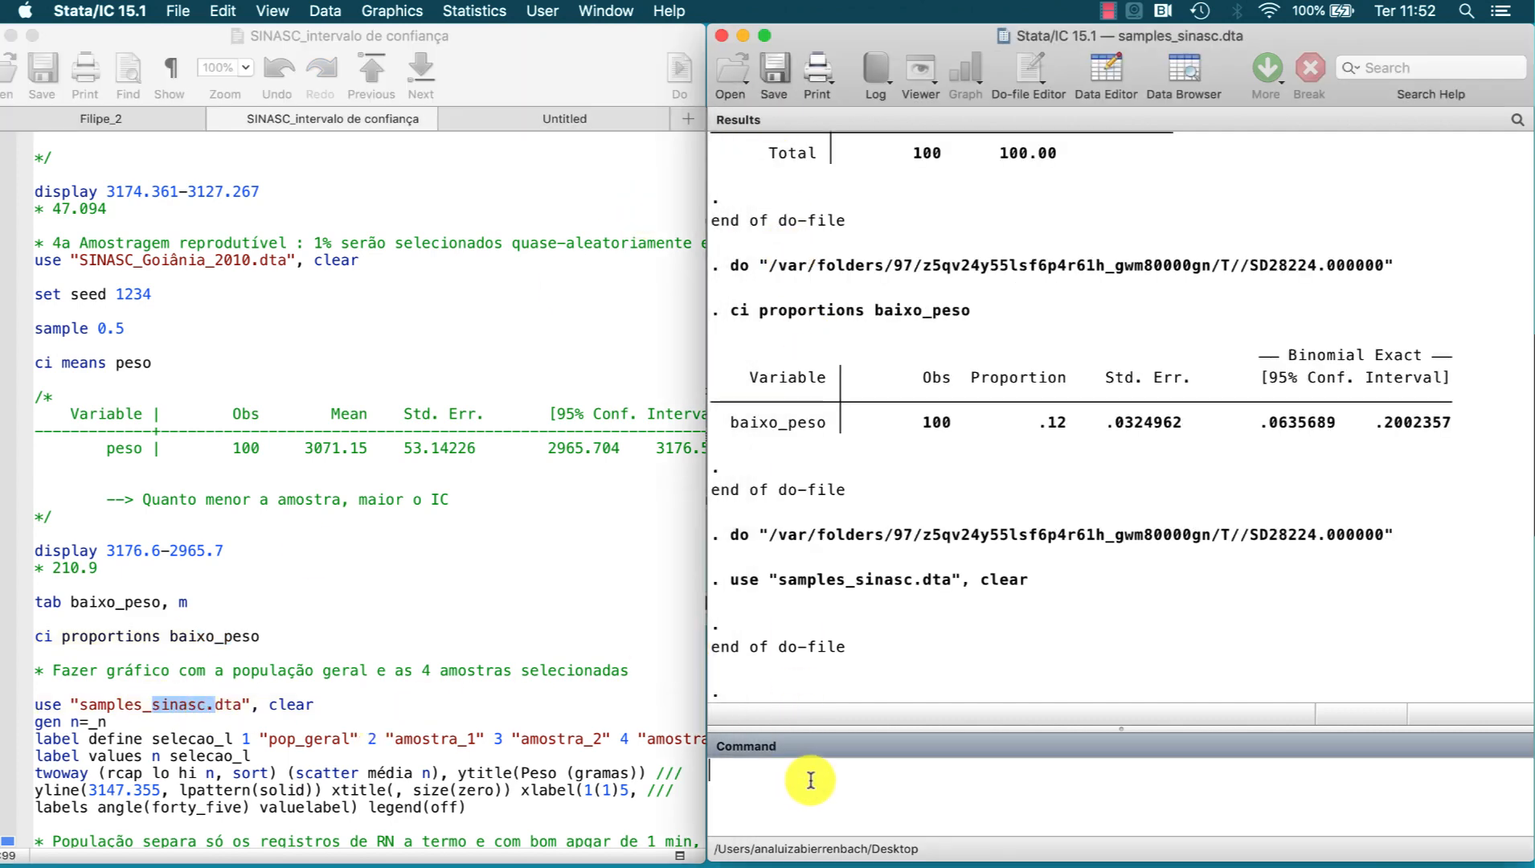
{"action": "left_click", "coordinate": [1183, 74]}
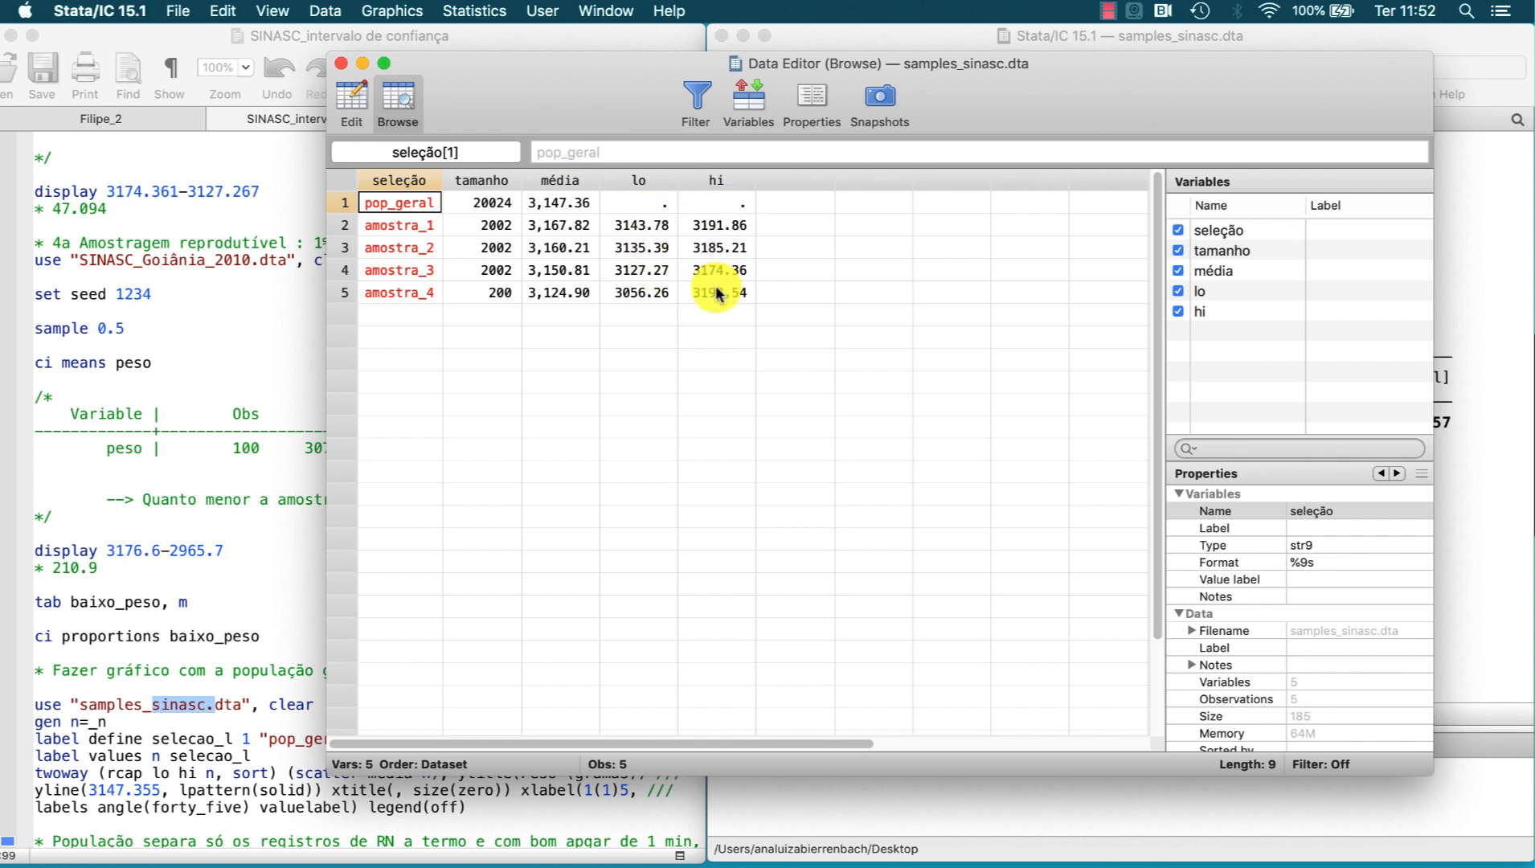
Step: Close the data browser and run the graph block from gen n=_n through the twoway rcap and scatter command, including the selecao_l labels
{"action": "left_click", "coordinate": [341, 62]}
{"action": "scroll", "coordinate": [96, 637], "scroll_direction": "down", "scroll_amount": 4}
{"action": "left_click", "coordinate": [88, 653]}
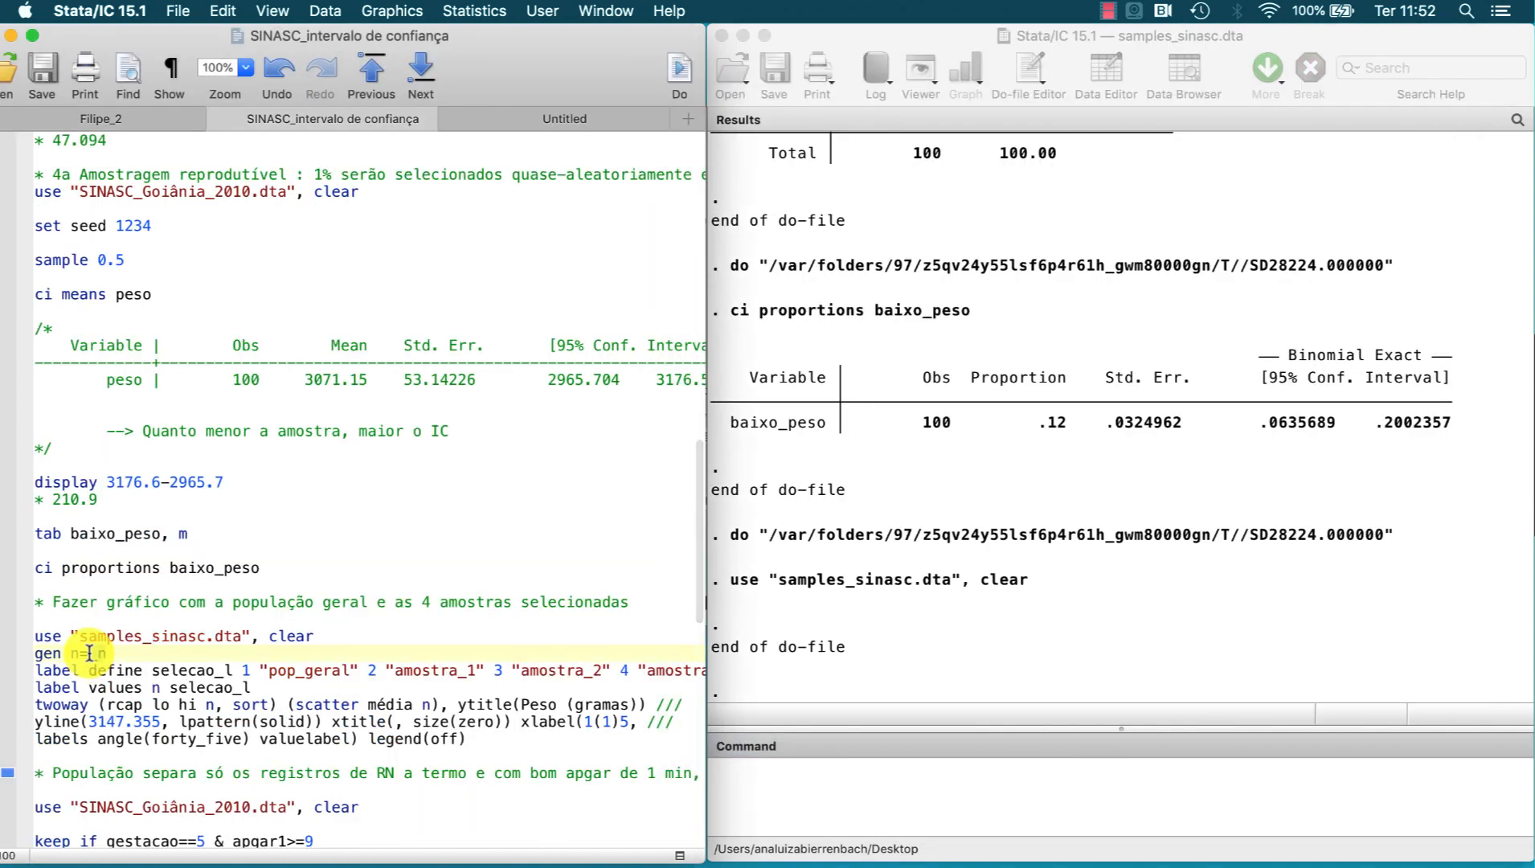
{"action": "left_click_drag", "start_coordinate": [88, 653], "coordinate": [89, 738]}
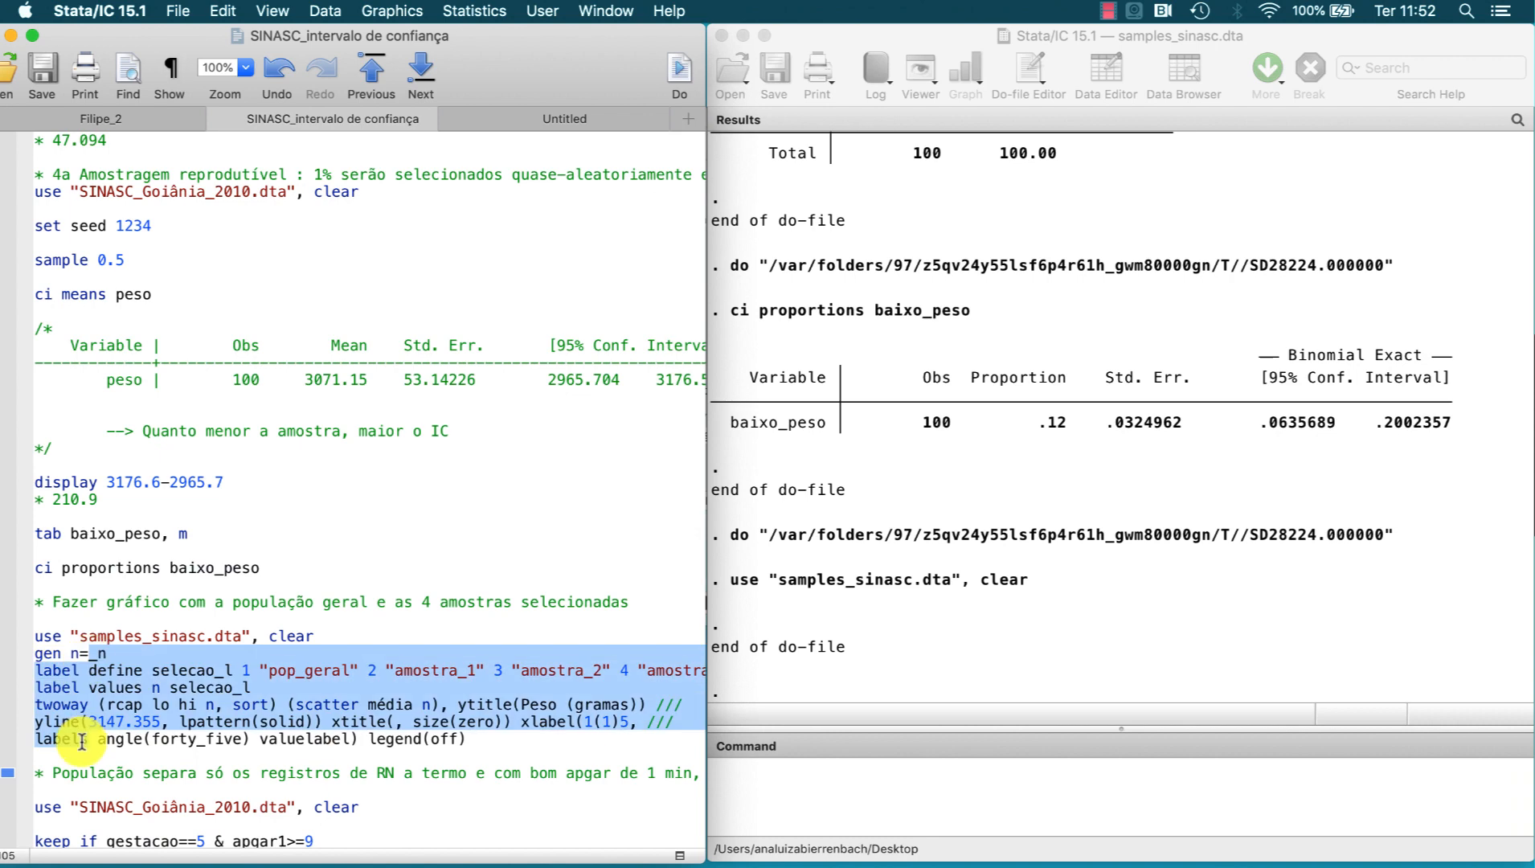
{"action": "left_click", "coordinate": [675, 74]}
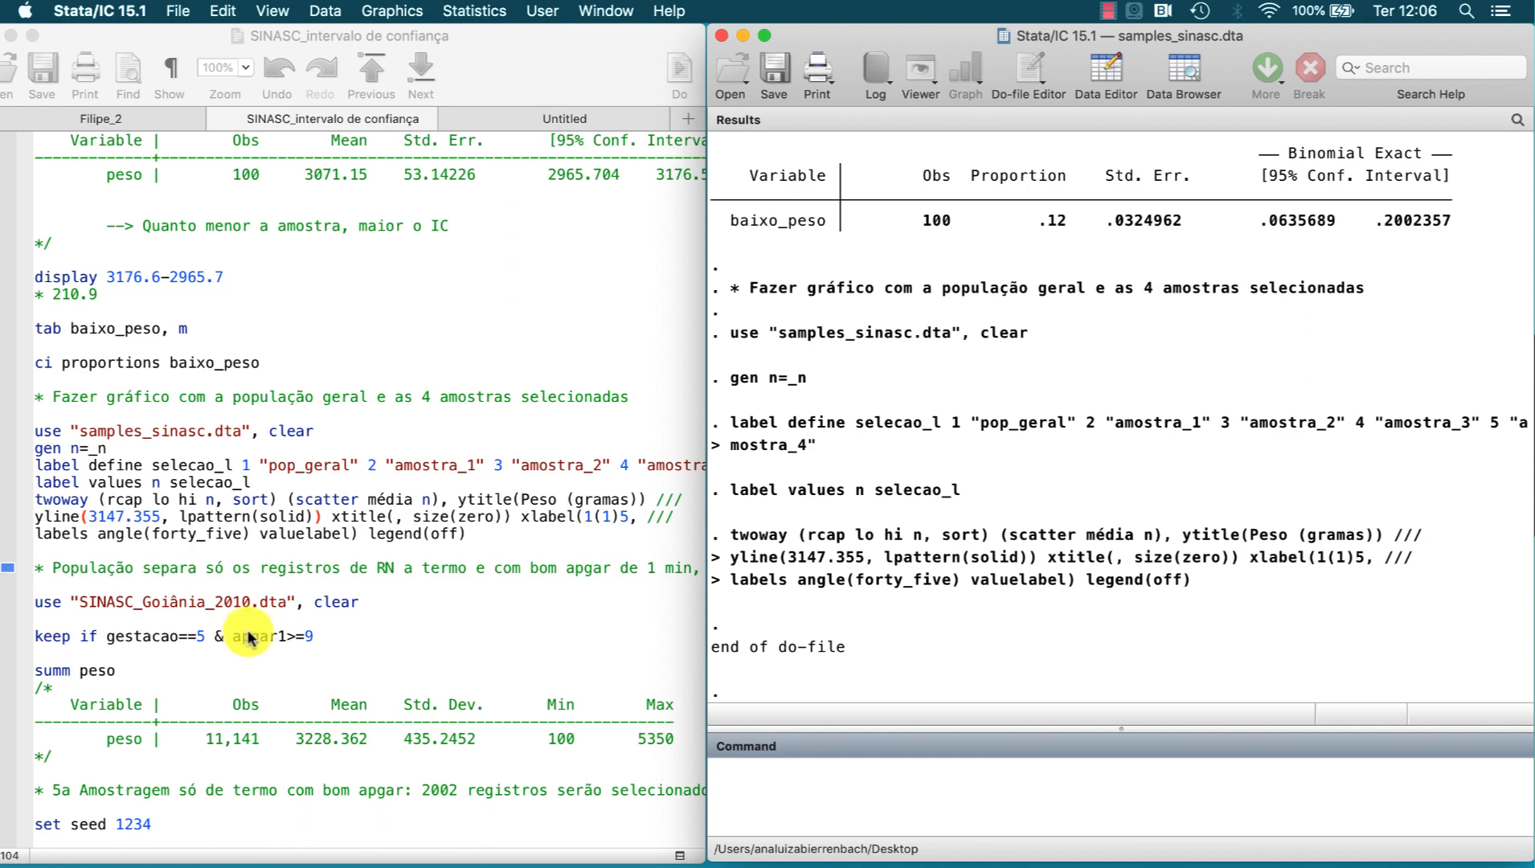
Step: Run the do-file lines that reload SINASC_Goiânia_2010.dta, keep records with gestacao==5 & apgar1>=9, and summarize peso
{"action": "left_click_drag", "start_coordinate": [267, 579], "coordinate": [267, 670]}
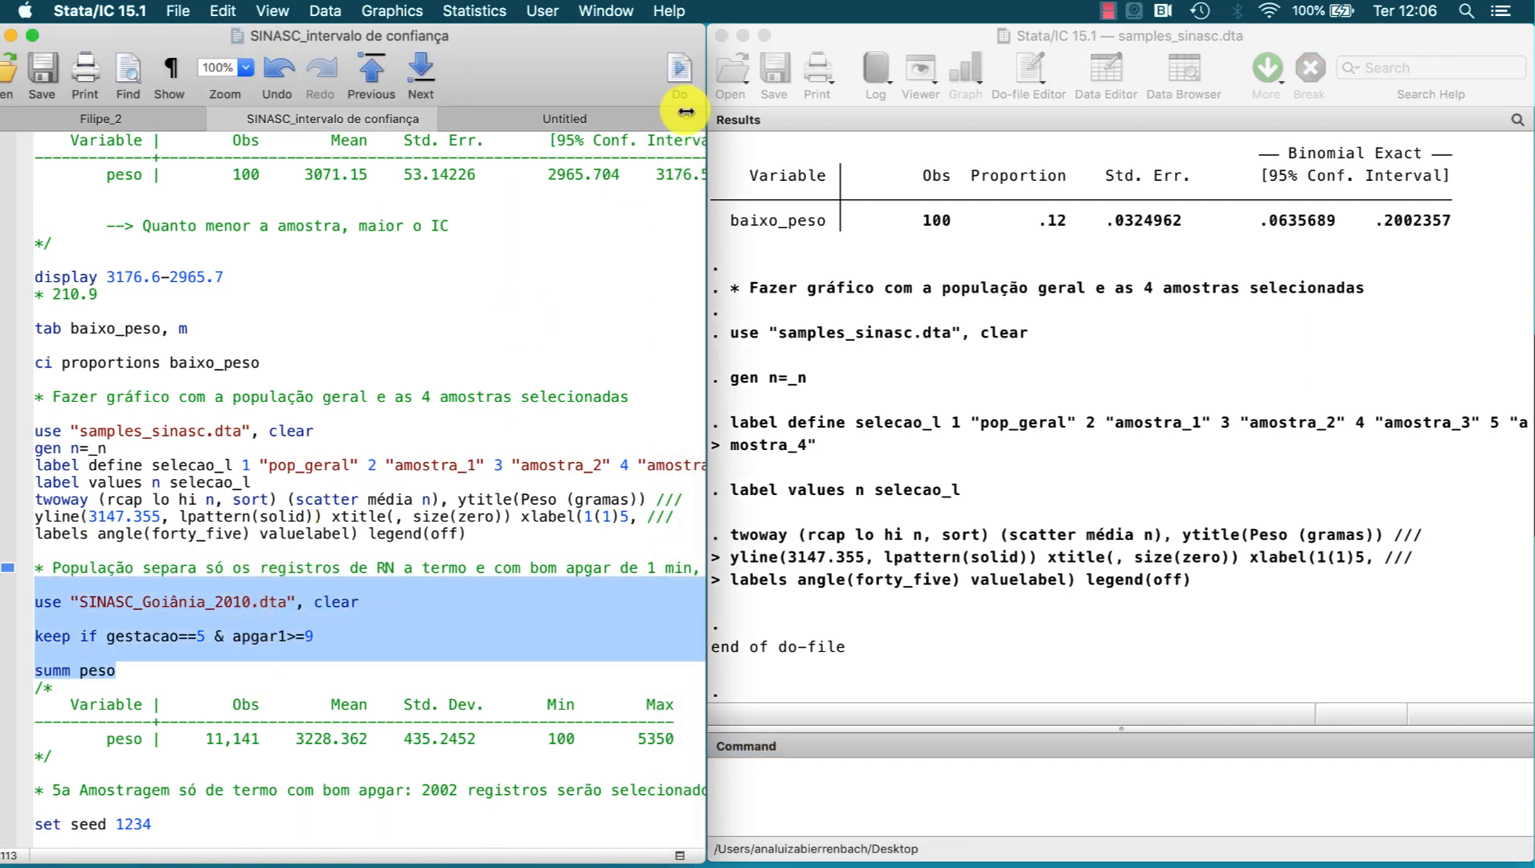
{"action": "left_click", "coordinate": [679, 72]}
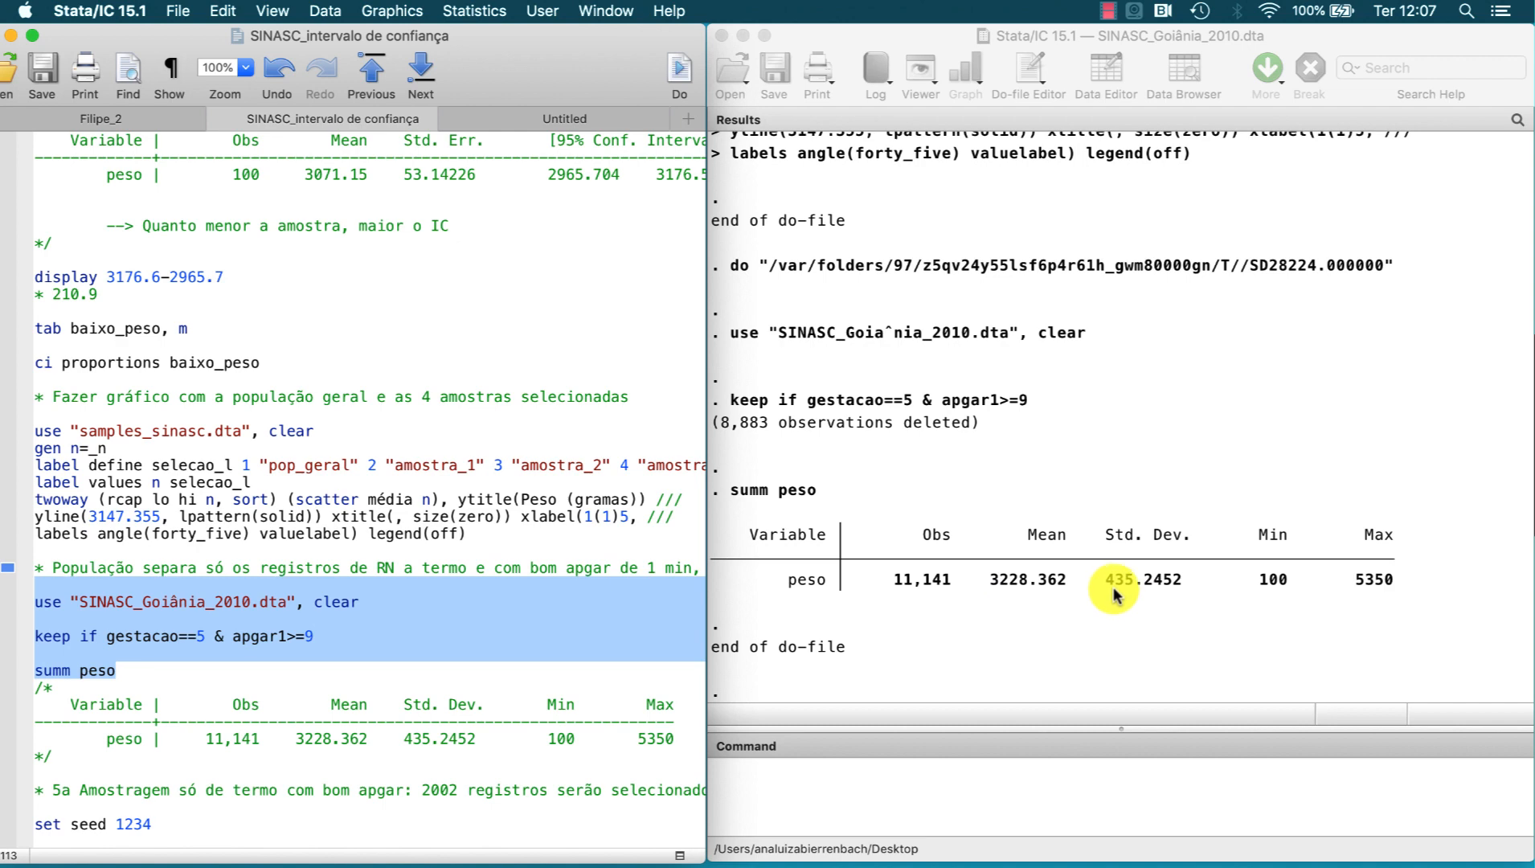
Step: Run the fifth sampling block from the do-file: set seed 1234, draw a sample of 2002 records and run ci means peso
{"action": "scroll", "coordinate": [685, 628], "scroll_direction": "down", "scroll_amount": 5}
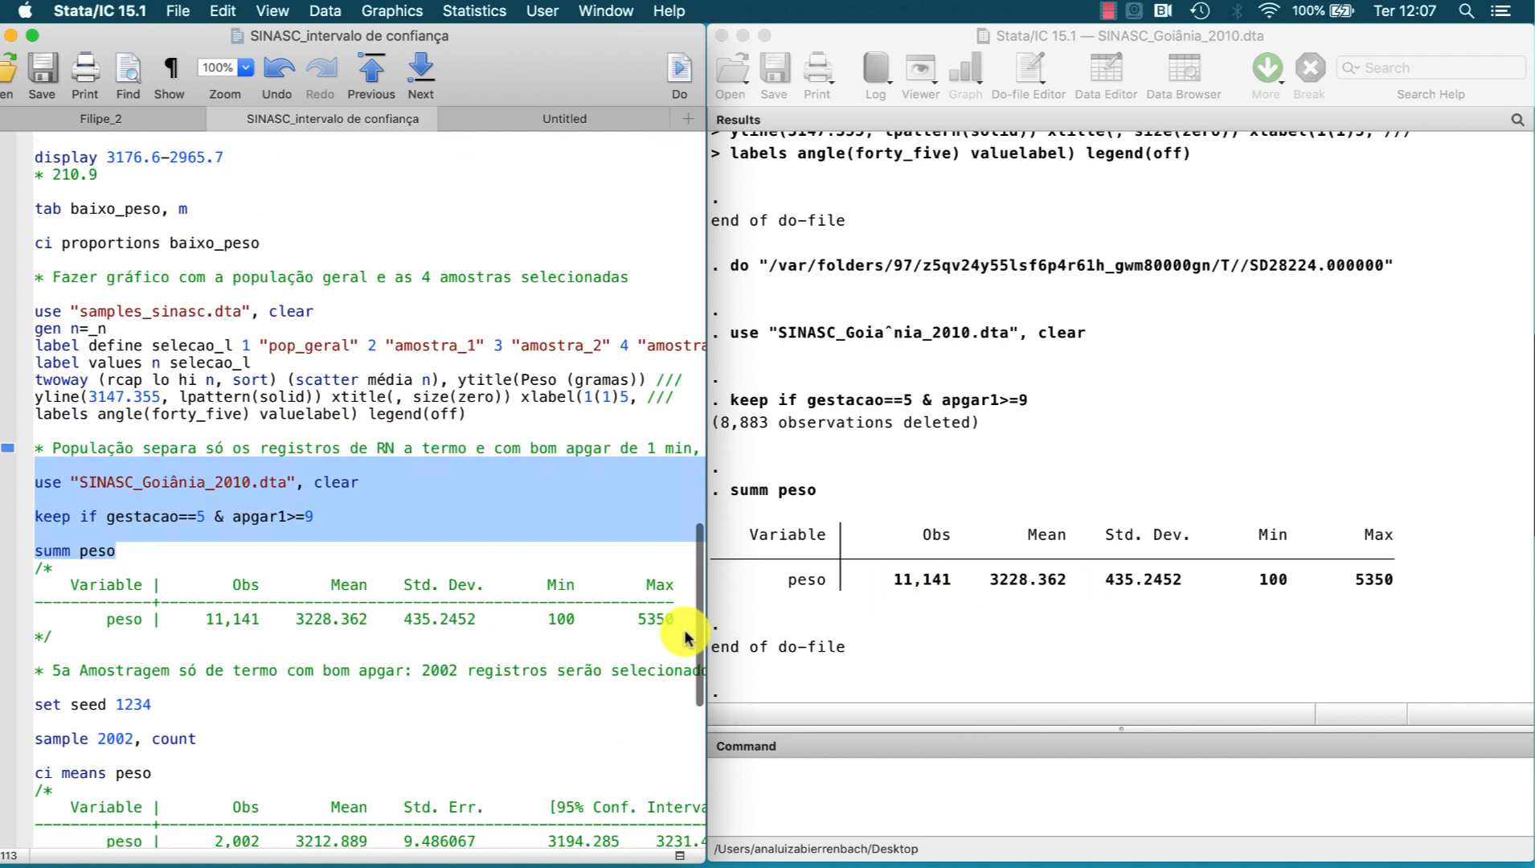
{"action": "scroll", "coordinate": [685, 631], "scroll_direction": "down", "scroll_amount": 2}
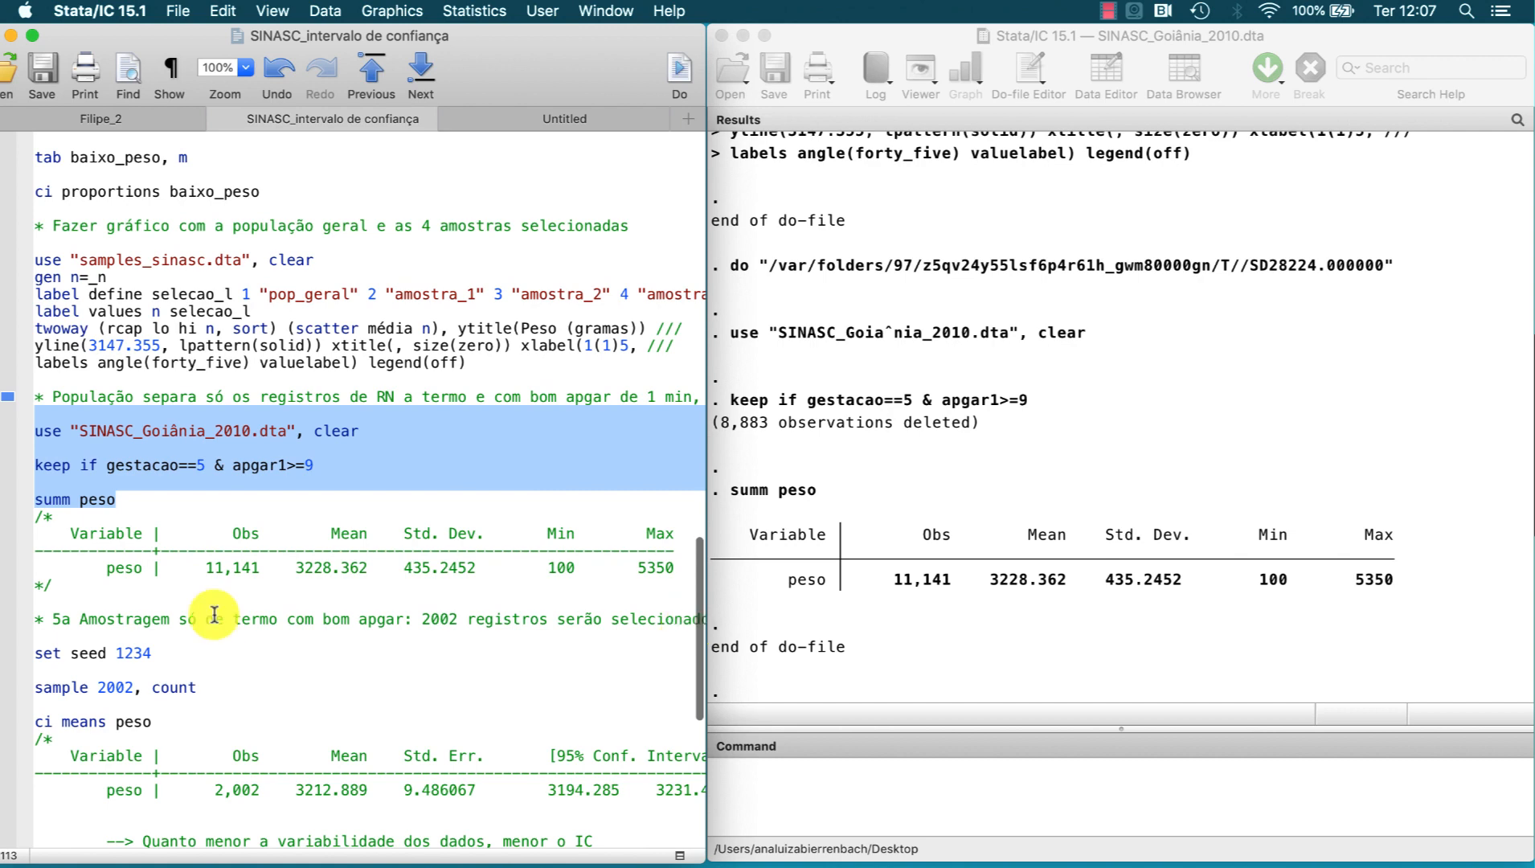
{"action": "left_click_drag", "start_coordinate": [122, 636], "coordinate": [145, 717]}
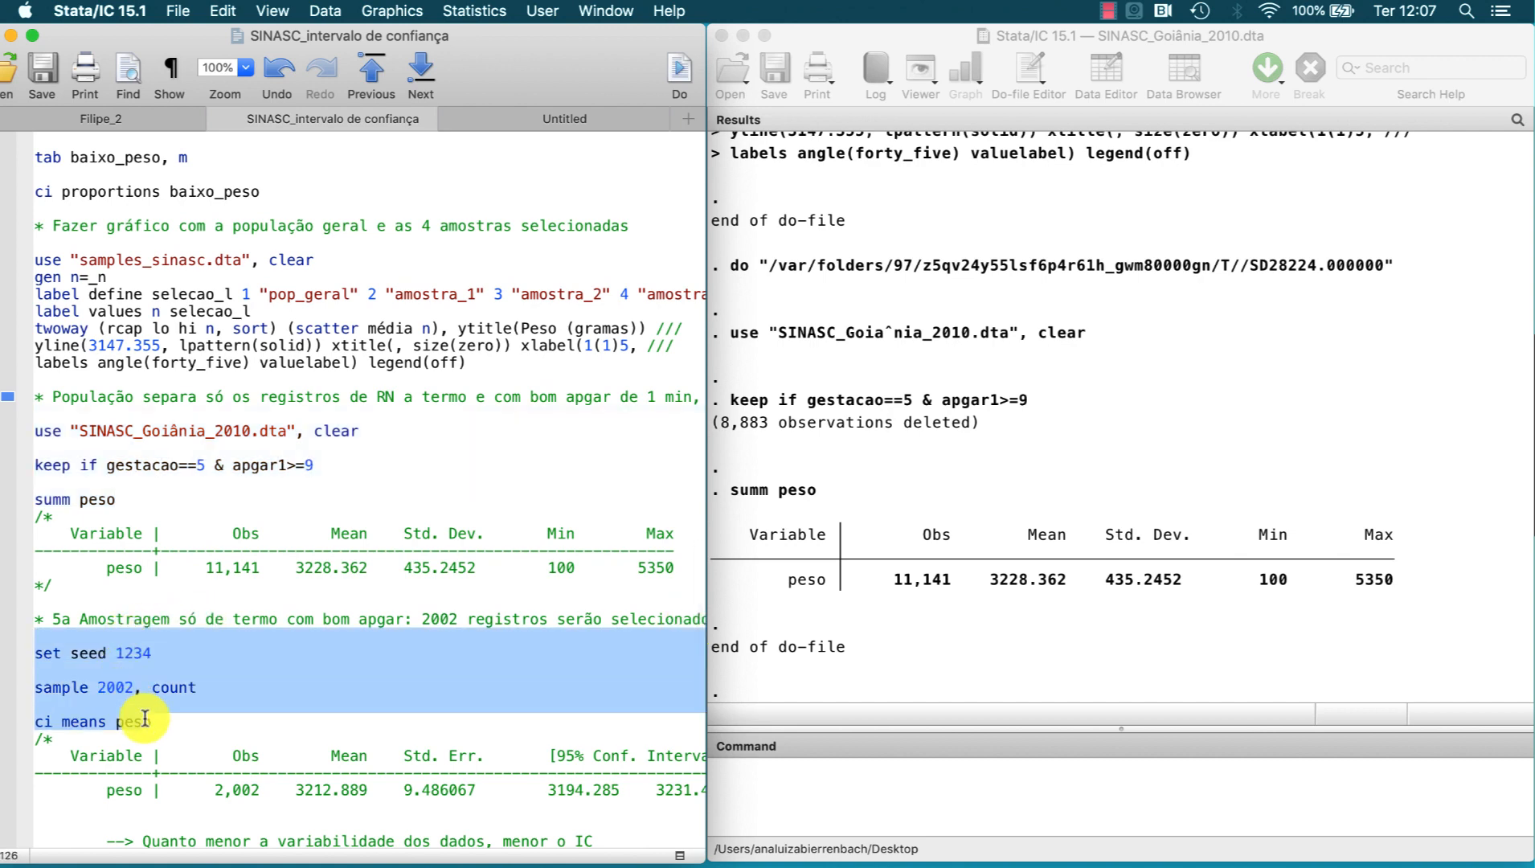
{"action": "left_click", "coordinate": [679, 71]}
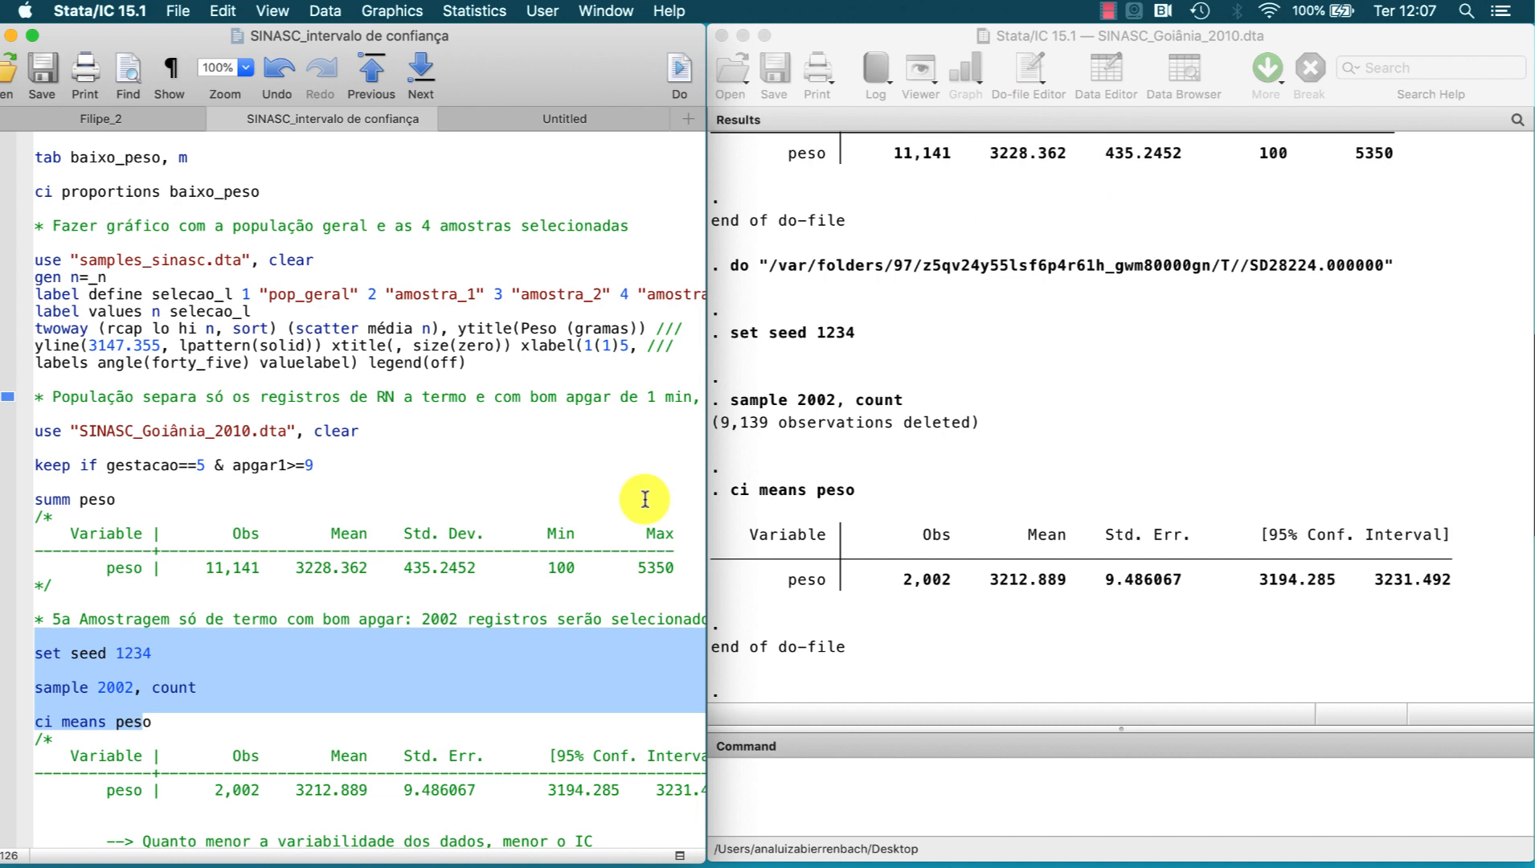
Step: Run disp 3231.492-3194.285 from the do-file for the fifth sample's interval width and highlight the result in the output
{"action": "scroll", "coordinate": [644, 499], "scroll_direction": "down", "scroll_amount": 5}
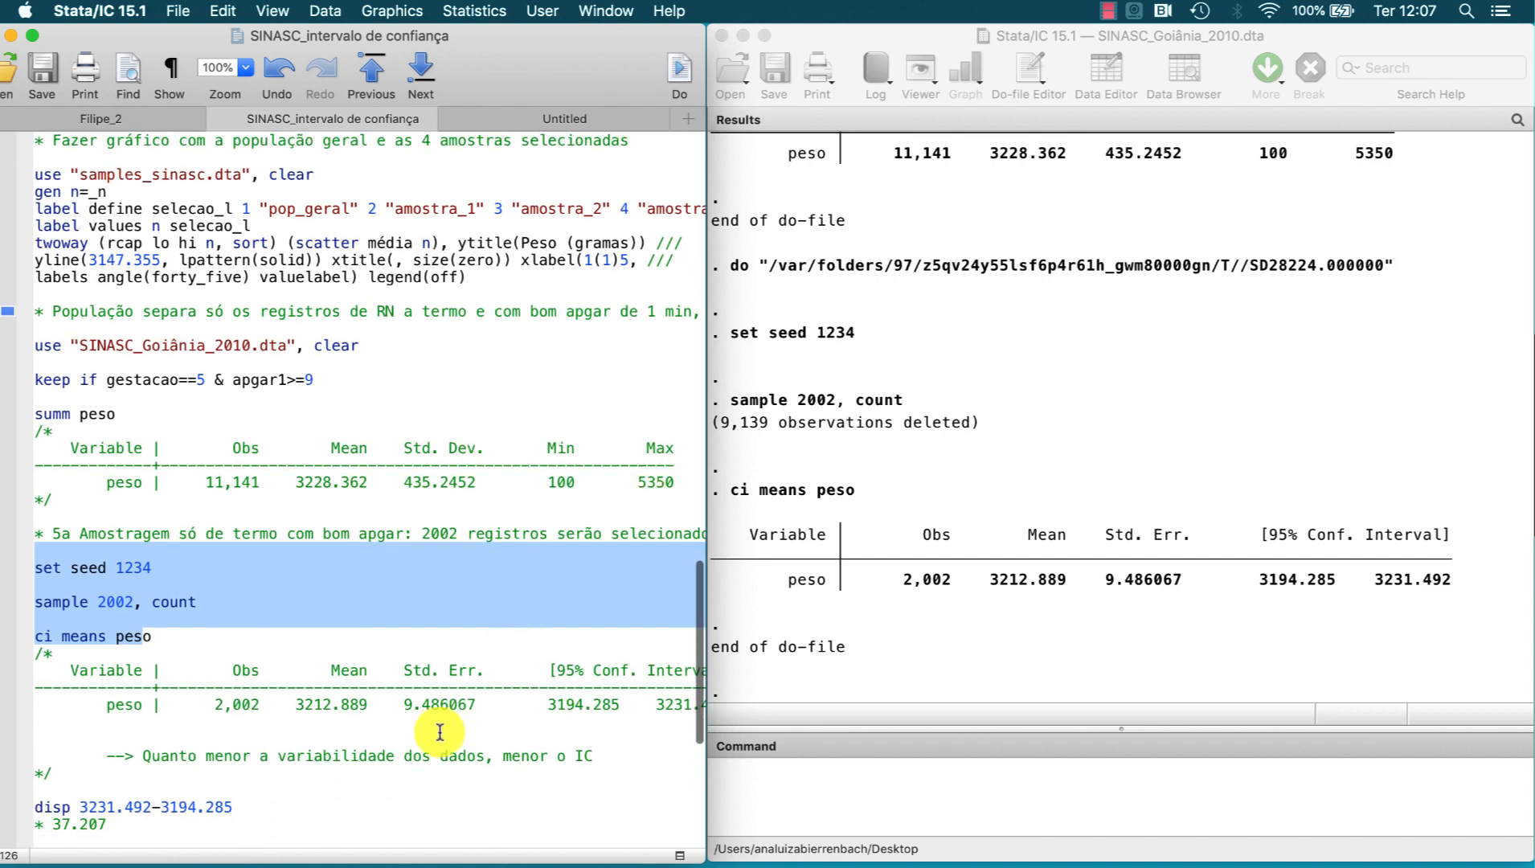
{"action": "left_click", "coordinate": [244, 806]}
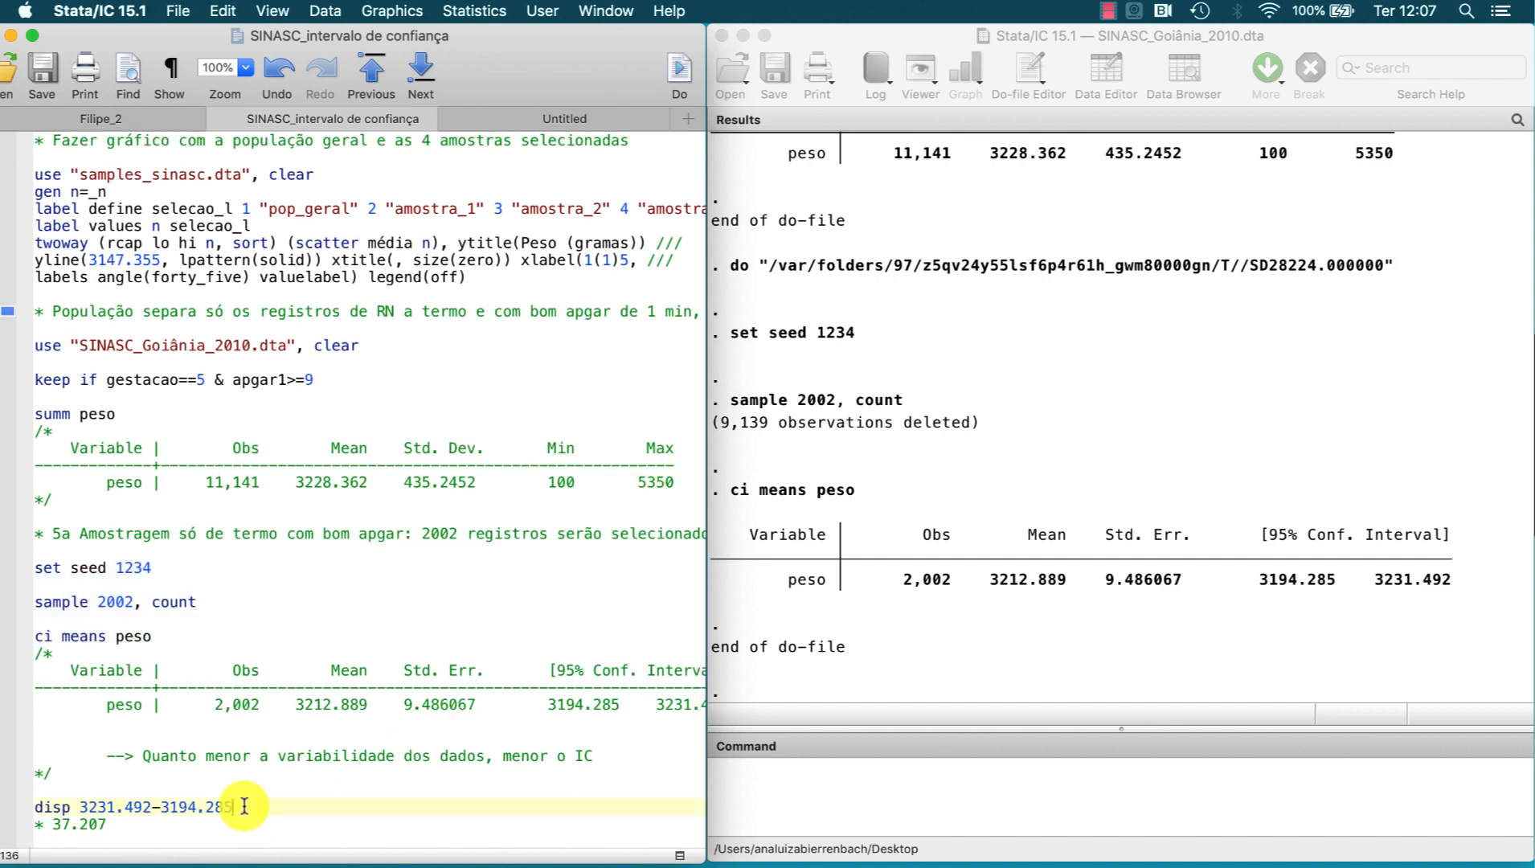
{"action": "left_click_drag", "start_coordinate": [243, 805], "coordinate": [151, 806]}
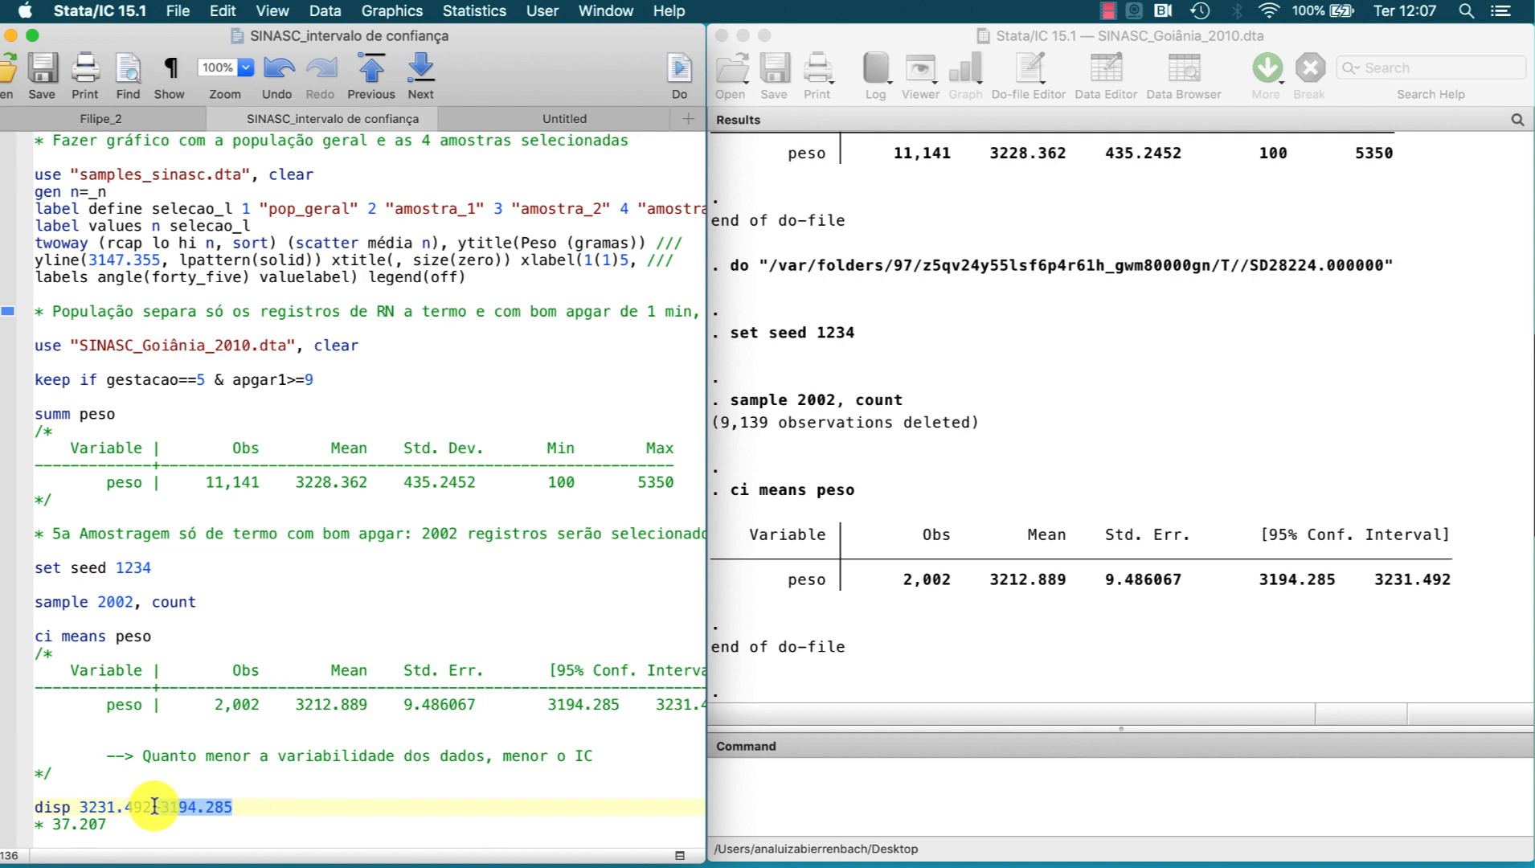
{"action": "left_click", "coordinate": [679, 81]}
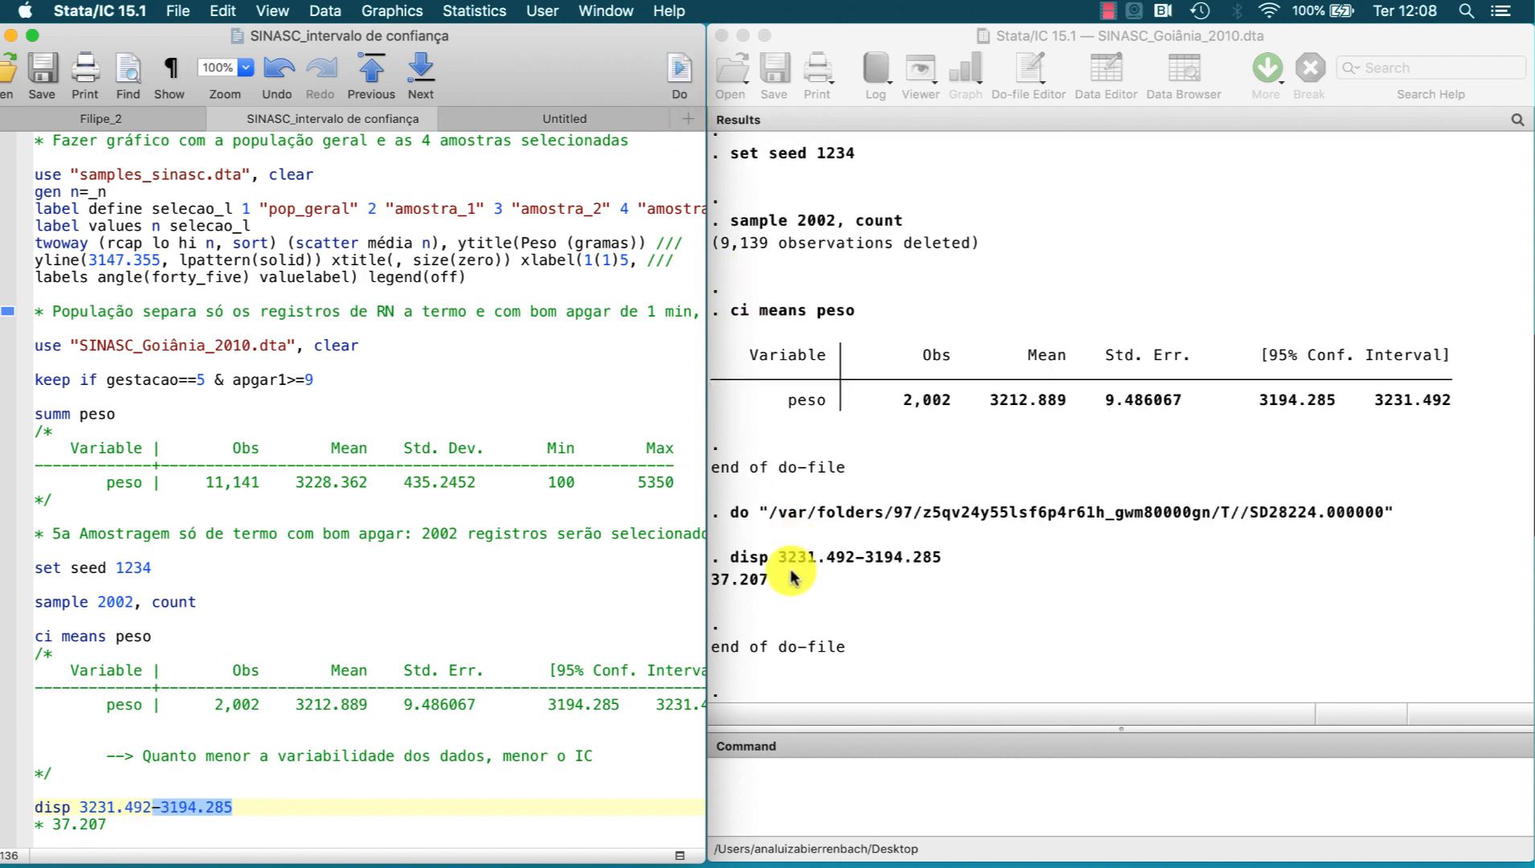
{"action": "left_click_drag", "start_coordinate": [770, 579], "coordinate": [711, 580]}
{"action": "scroll", "coordinate": [944, 303], "scroll_direction": "up", "scroll_amount": 3}
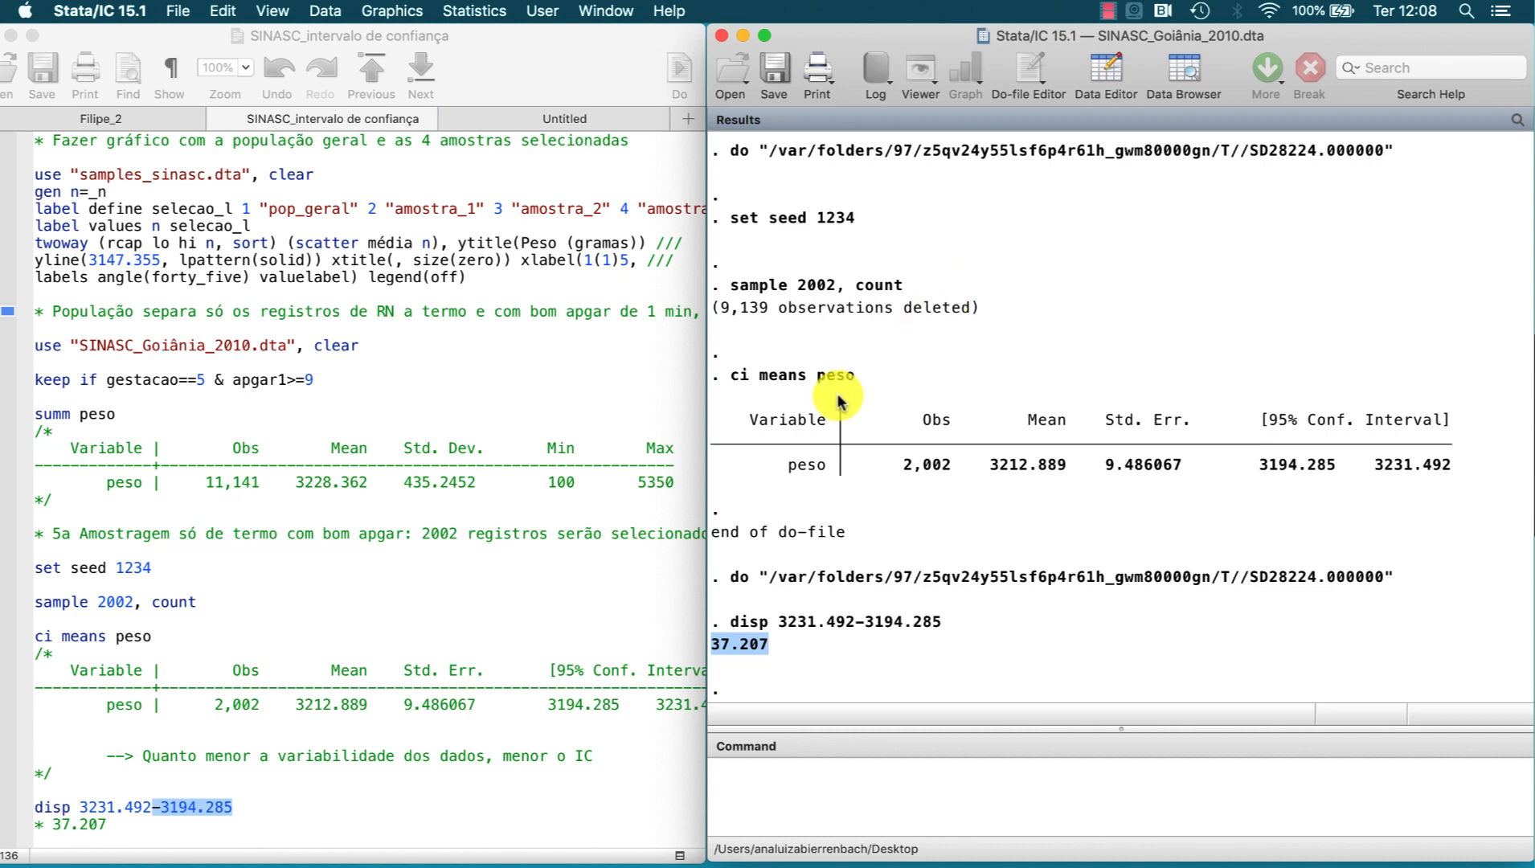
Step: Run the sixth sampling block from the do-file: reload SINASC_Goiânia_2010.dta, set seed 1234, sample 2002 records and run ci means peso, level (99)
{"action": "scroll", "coordinate": [557, 563], "scroll_direction": "down", "scroll_amount": 5}
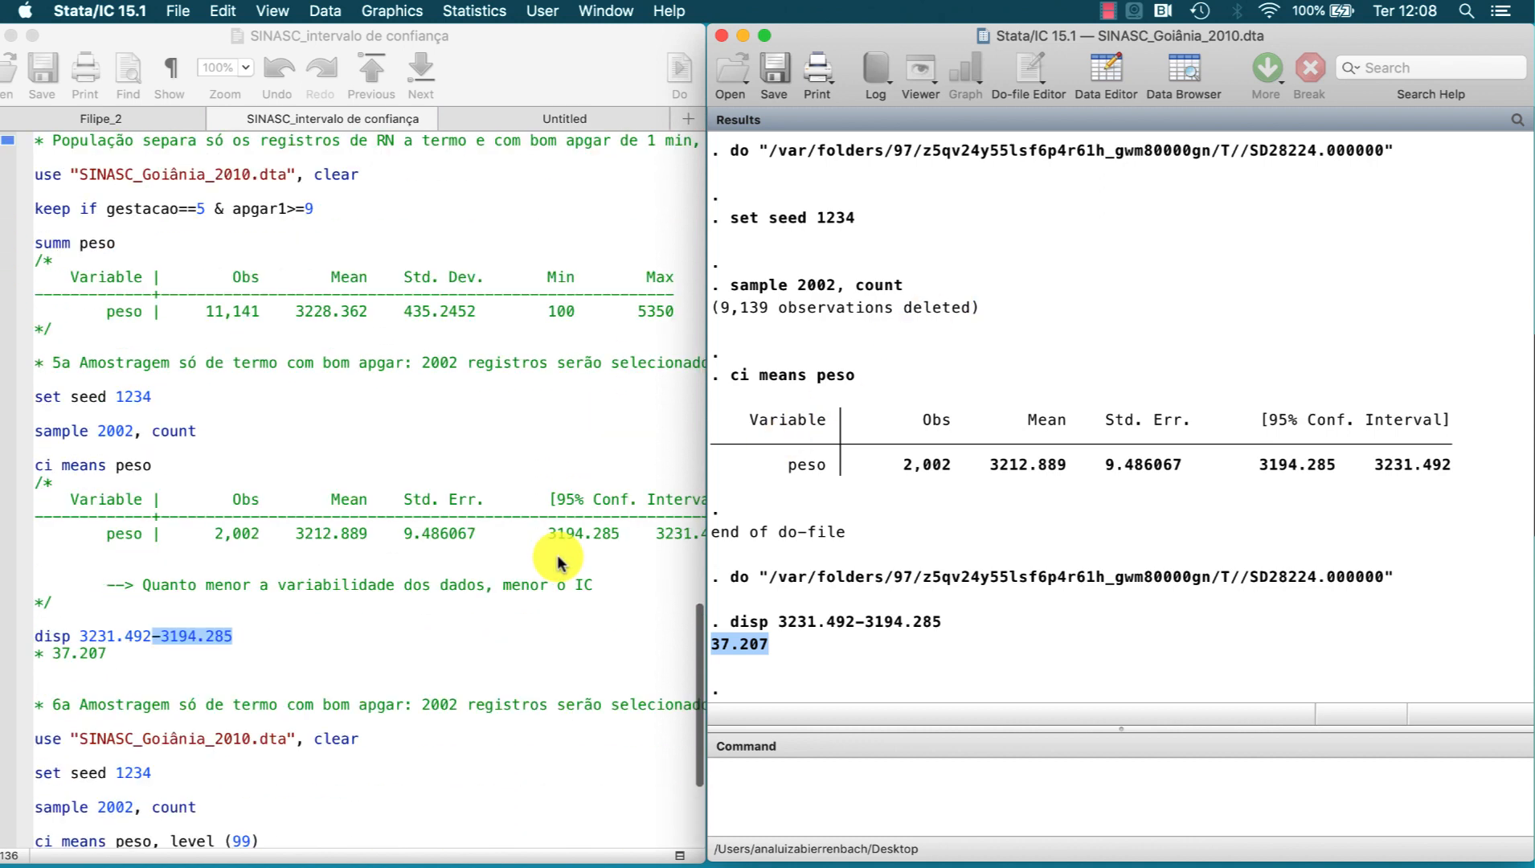
{"action": "scroll", "coordinate": [558, 563], "scroll_direction": "down", "scroll_amount": 3}
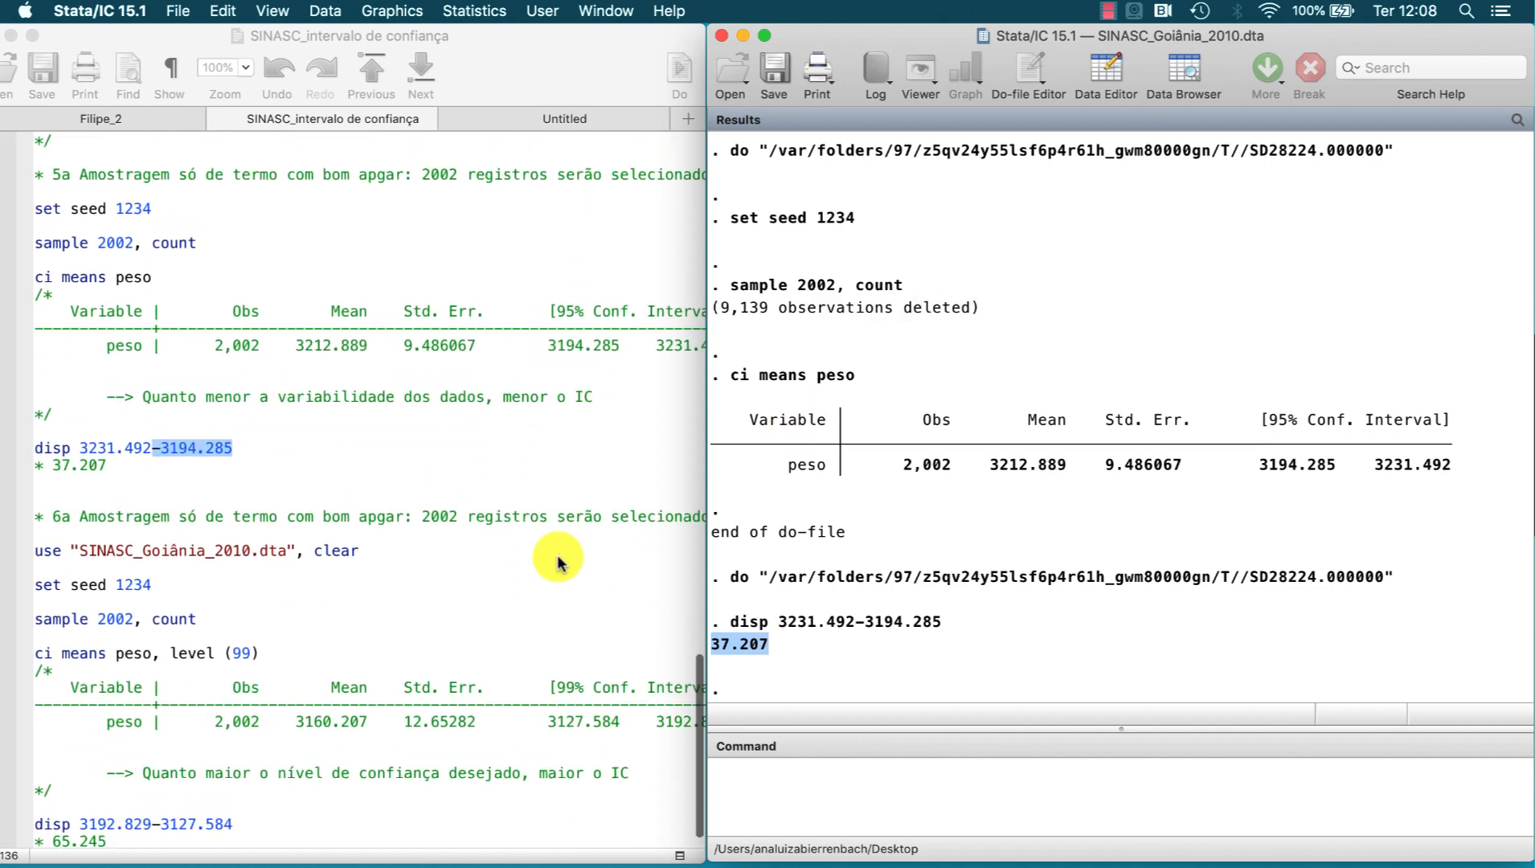
{"action": "scroll", "coordinate": [558, 562], "scroll_direction": "down", "scroll_amount": 1}
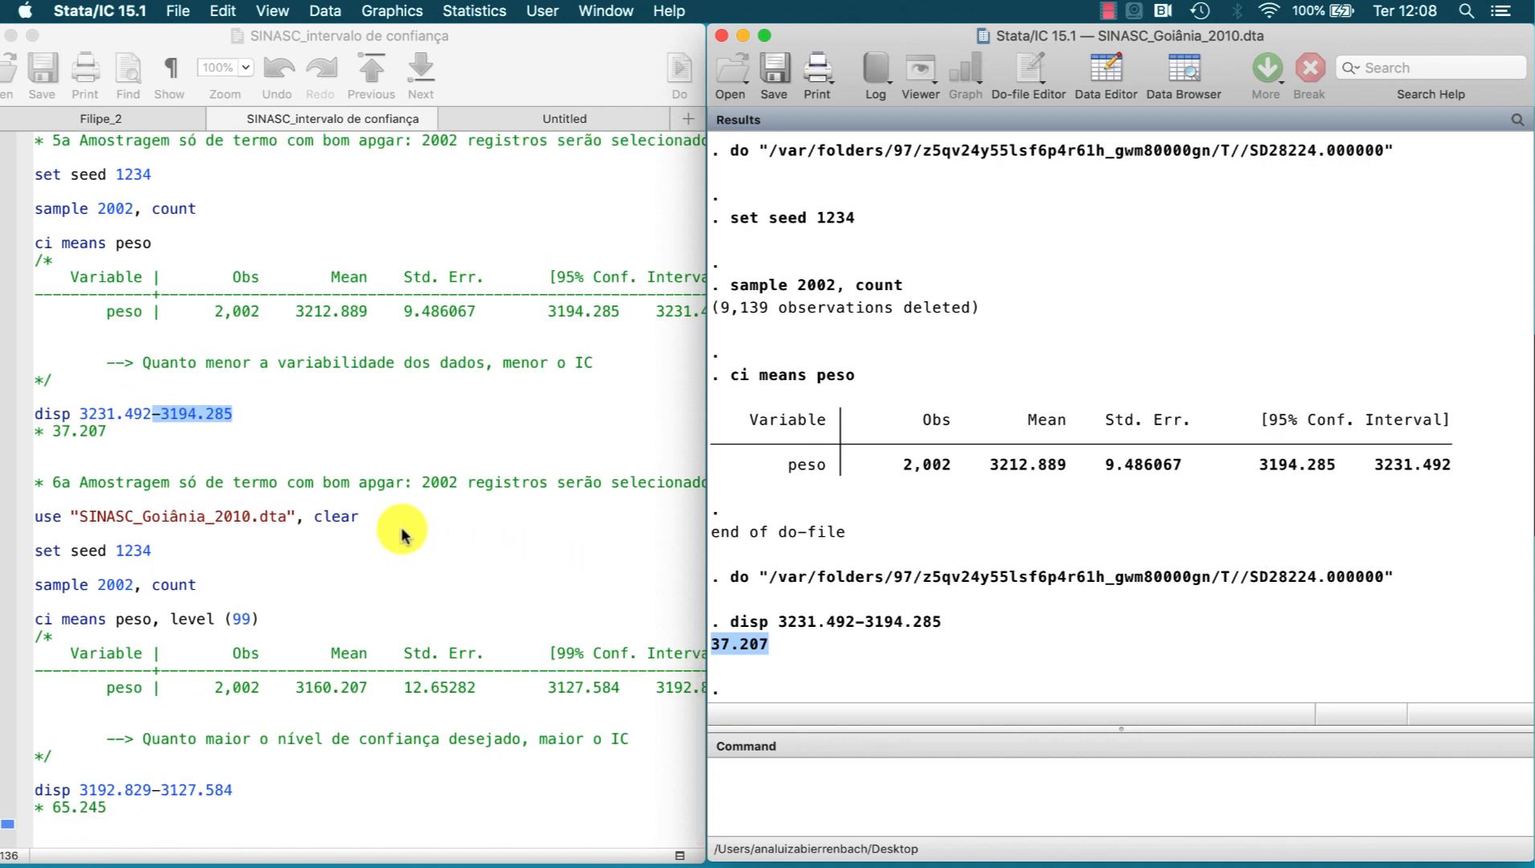
{"action": "left_click_drag", "start_coordinate": [260, 501], "coordinate": [257, 585]}
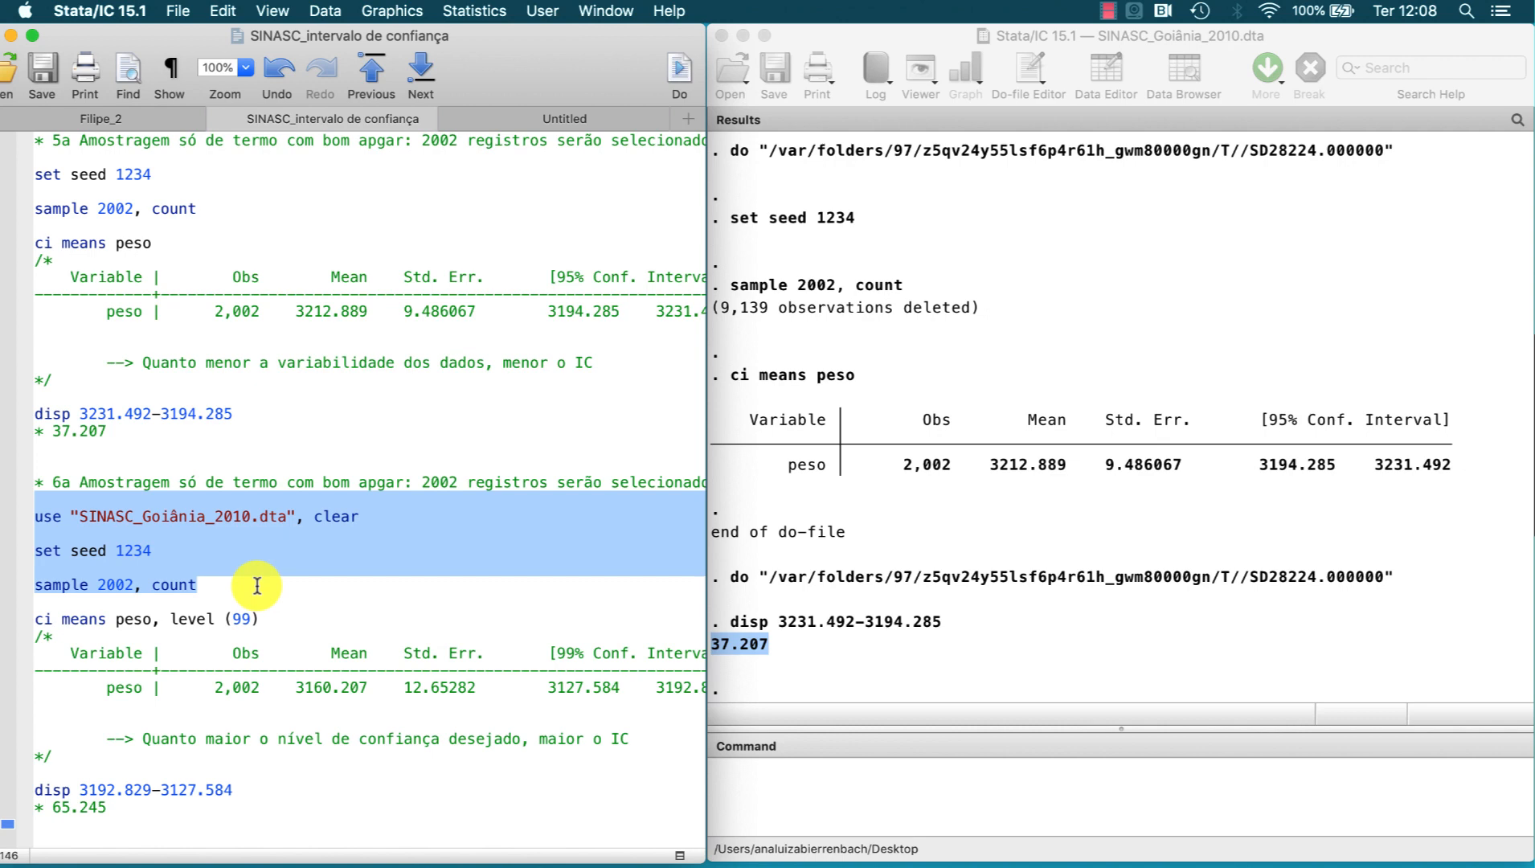
{"action": "left_click", "coordinate": [679, 73]}
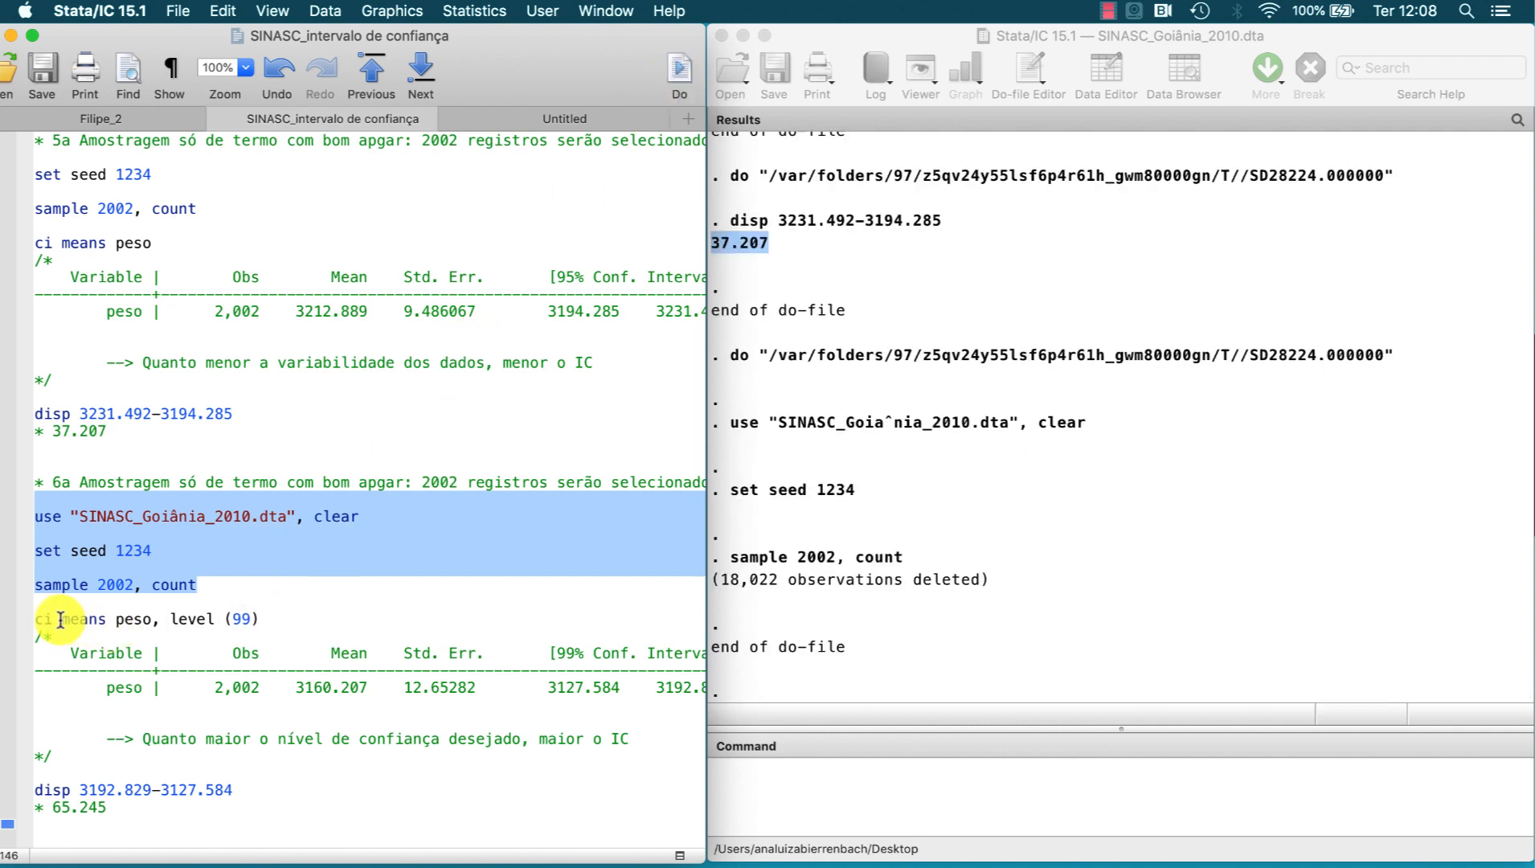
{"action": "left_click_drag", "start_coordinate": [170, 618], "coordinate": [258, 617]}
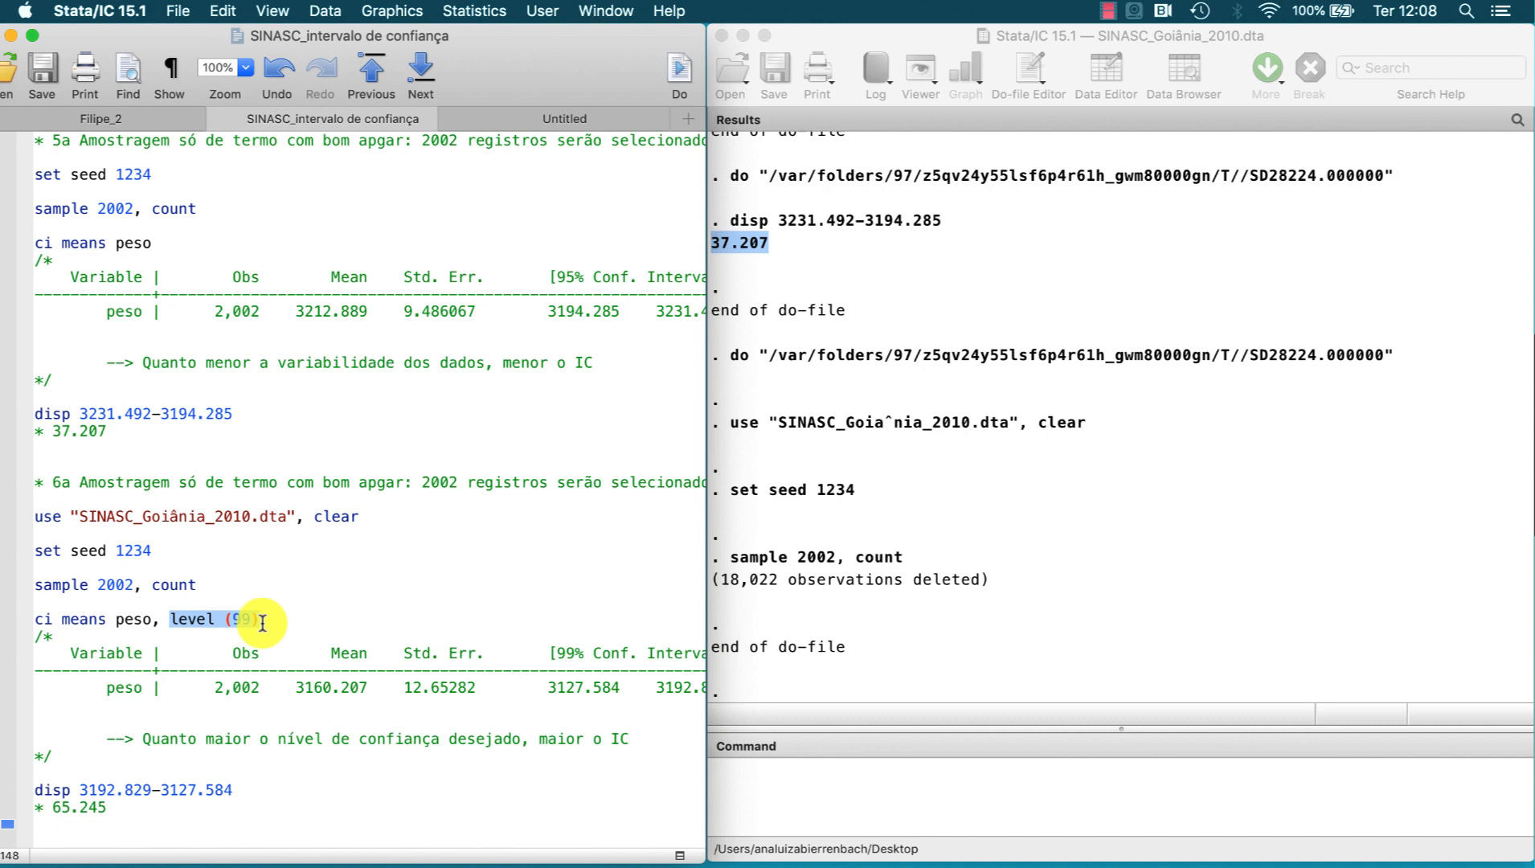
{"action": "left_click_drag", "start_coordinate": [178, 516], "coordinate": [171, 619]}
{"action": "key", "text": "super+shift+d"}
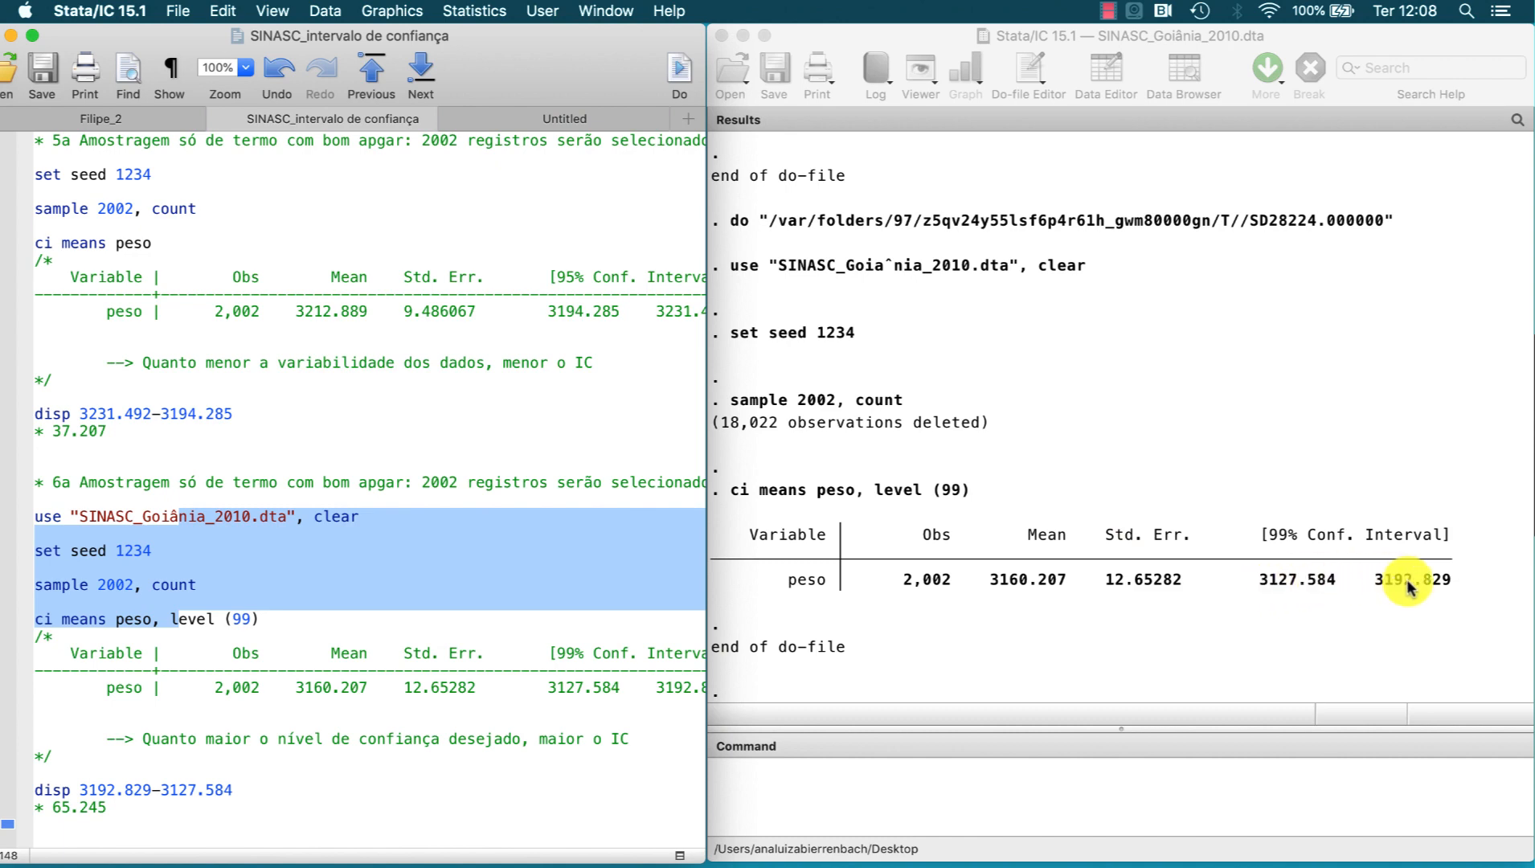
Step: Run disp 3192.829-3127.584 from the do-file for the 99% interval's width and highlight the result in the output
{"action": "left_click_drag", "start_coordinate": [235, 789], "coordinate": [187, 790]}
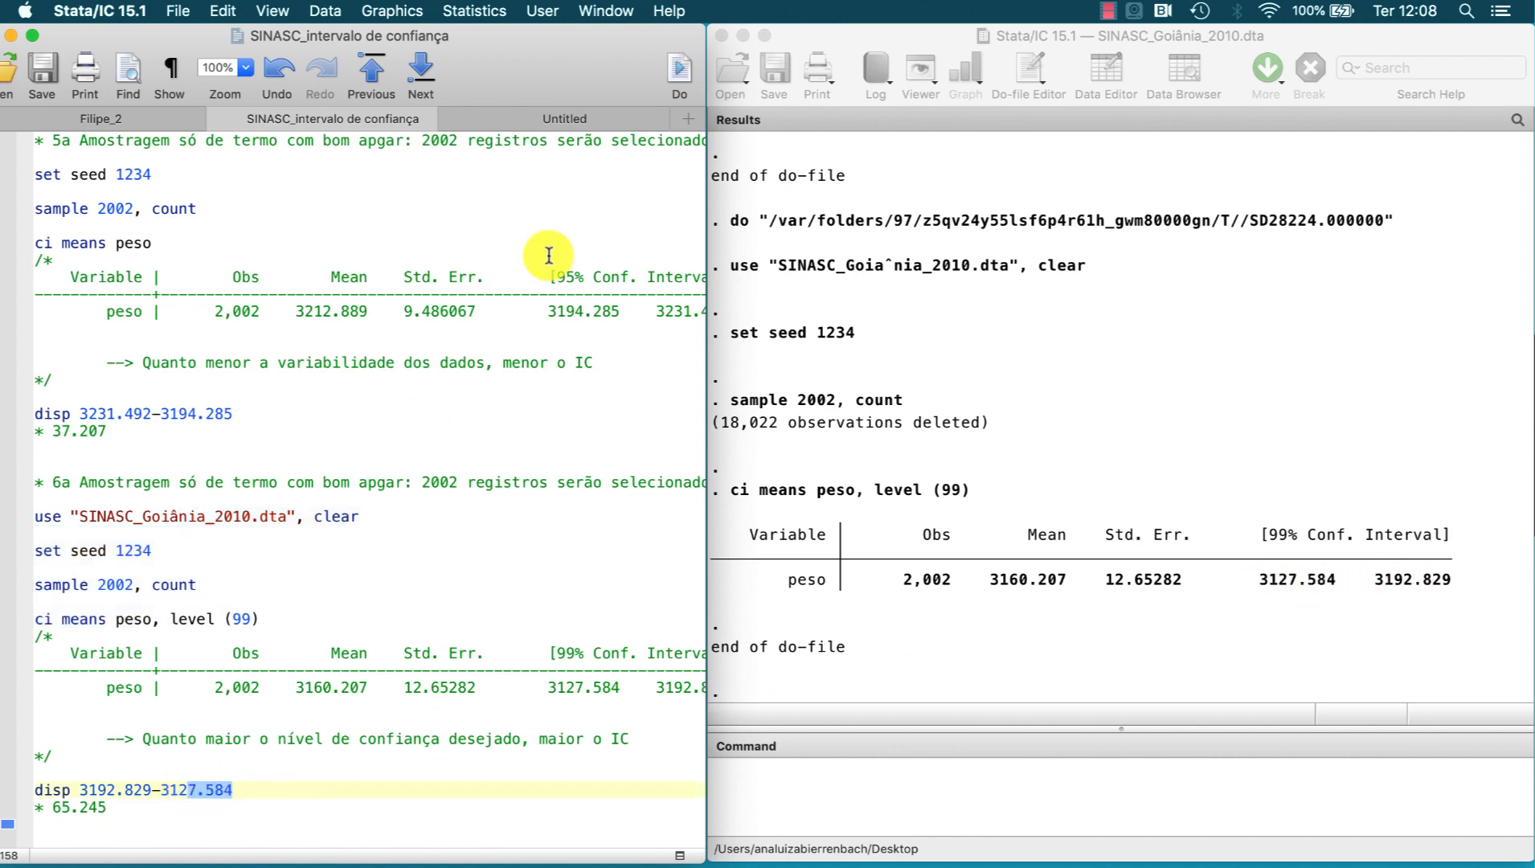
{"action": "left_click", "coordinate": [678, 71]}
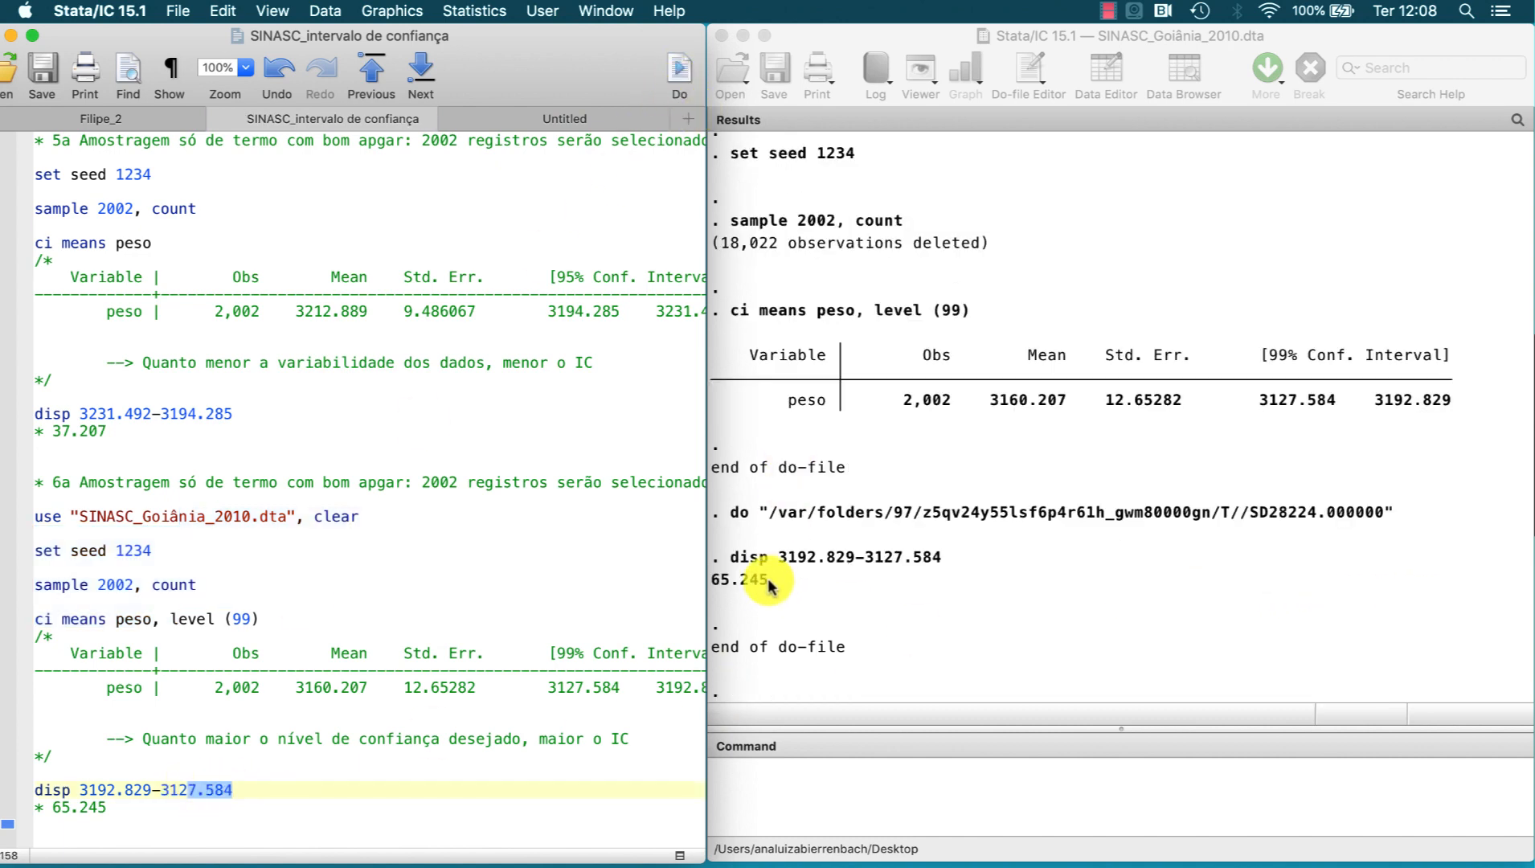
{"action": "left_click_drag", "start_coordinate": [768, 582], "coordinate": [714, 589]}
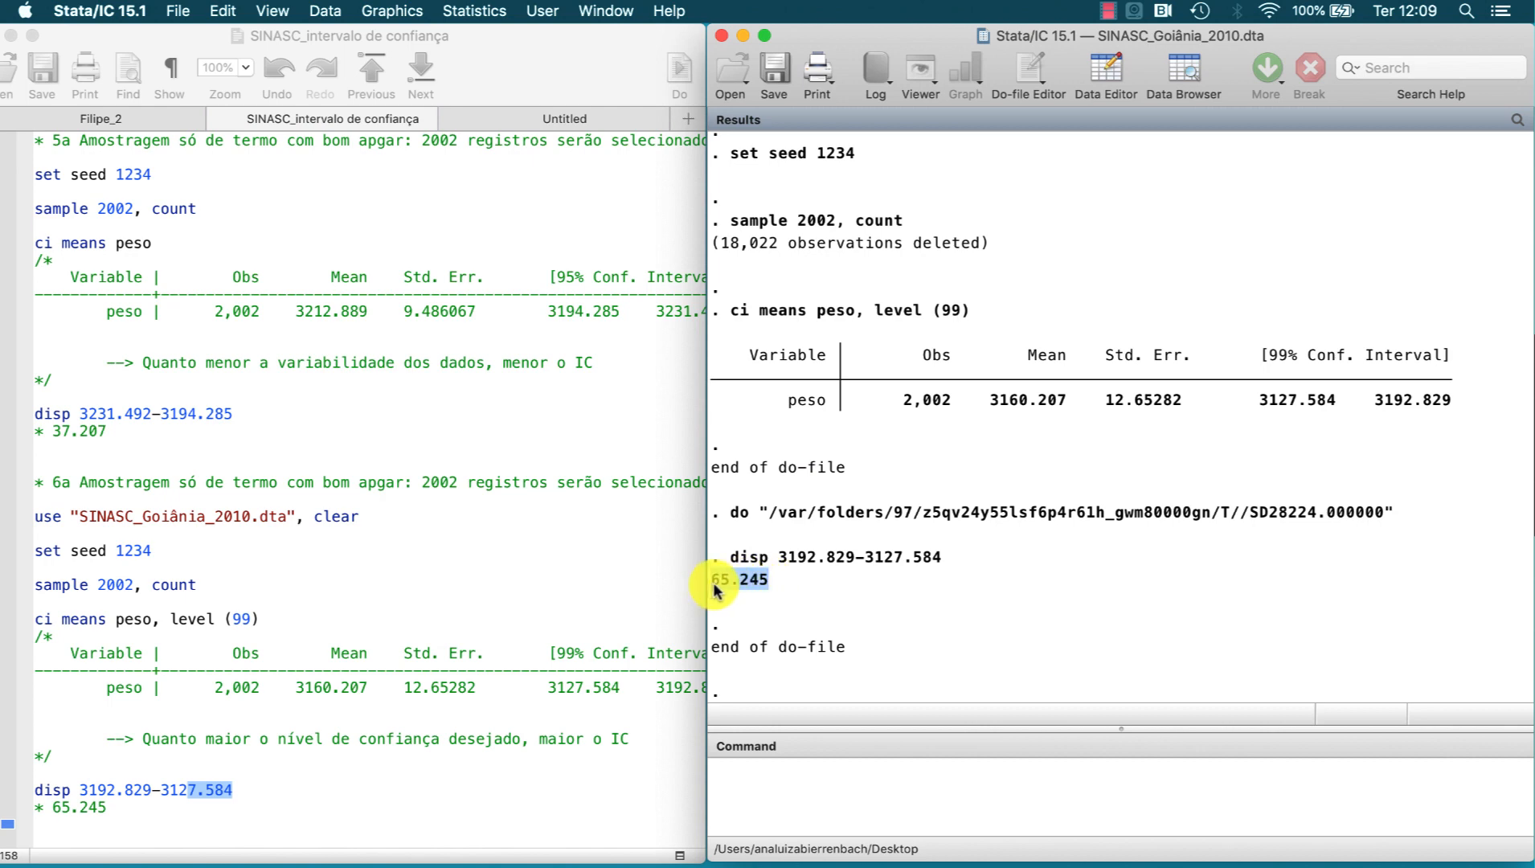